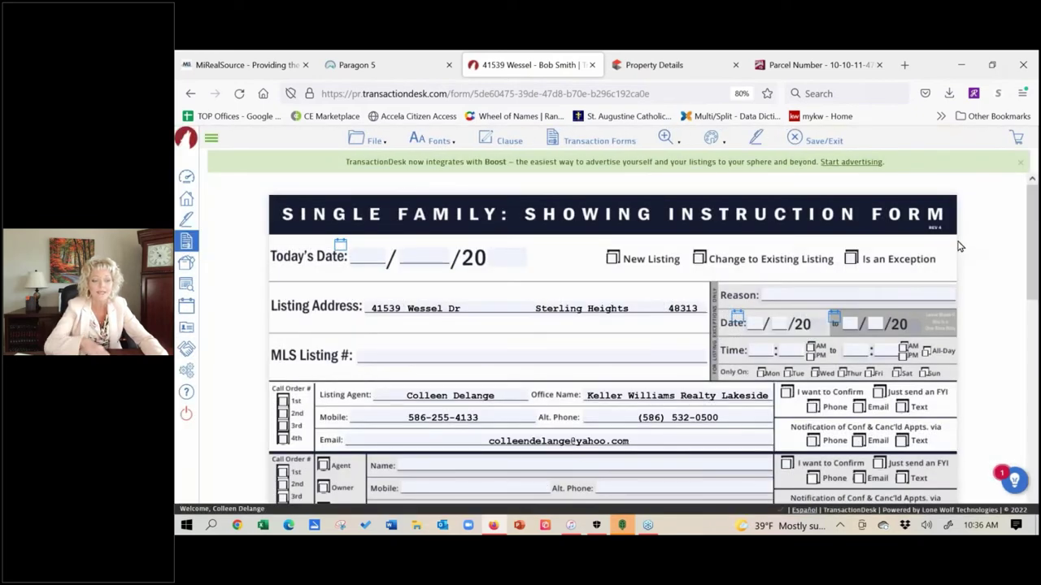
pyautogui.click(588, 143)
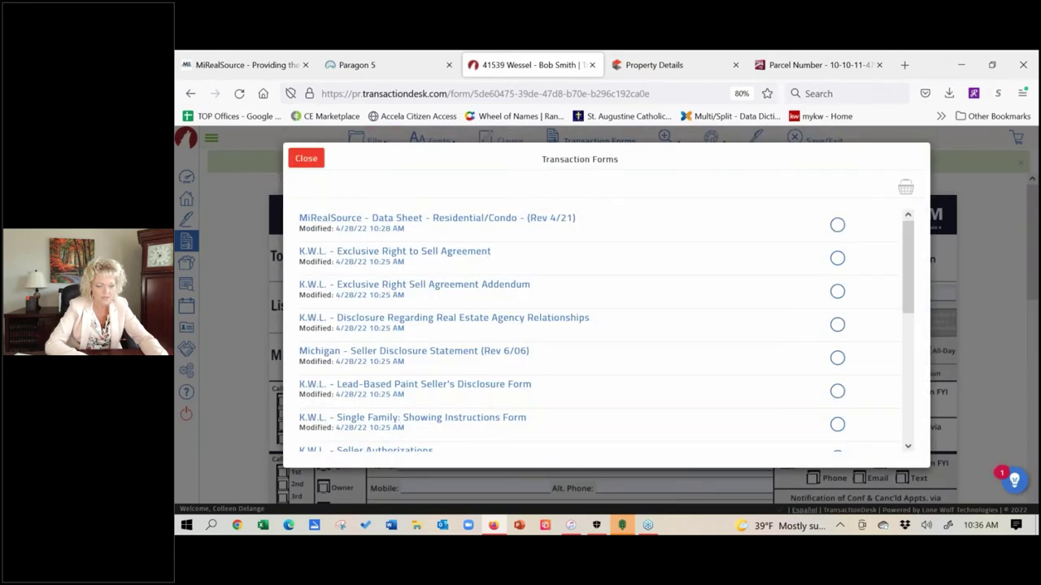
pyautogui.click(422, 358)
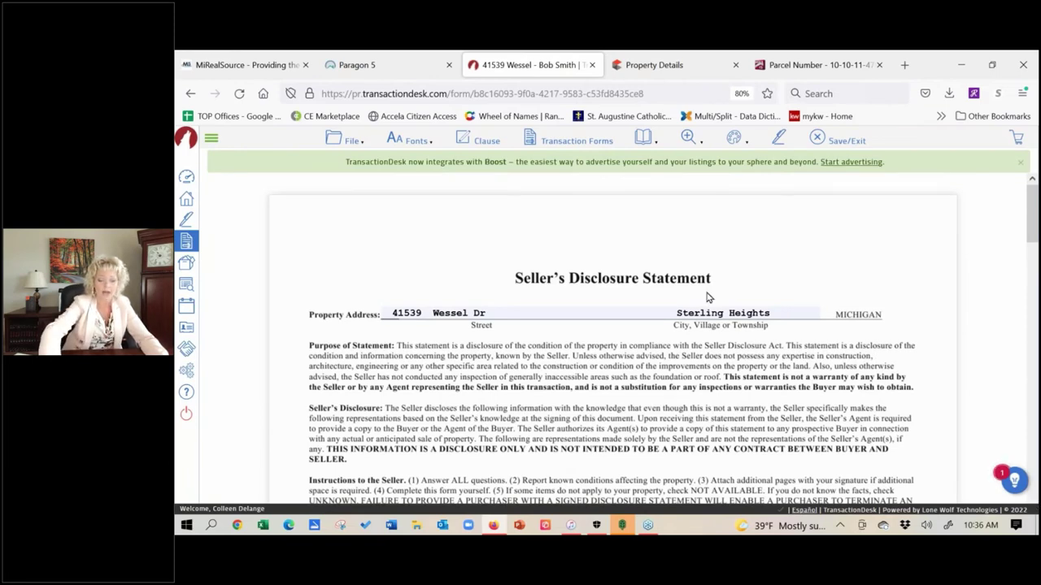
pyautogui.scroll(-3, 719, 274)
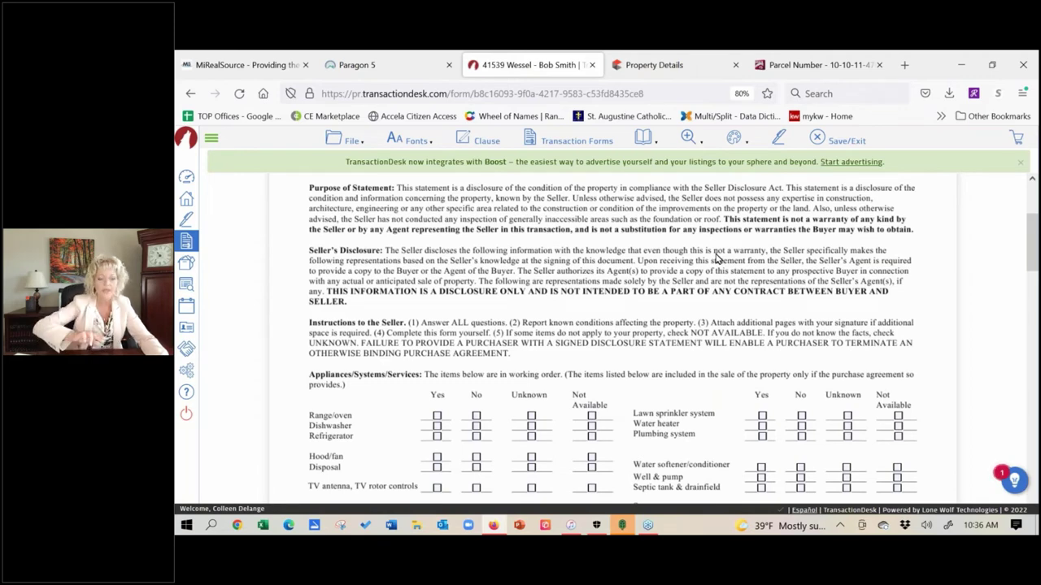
pyautogui.scroll(2, 541, 277)
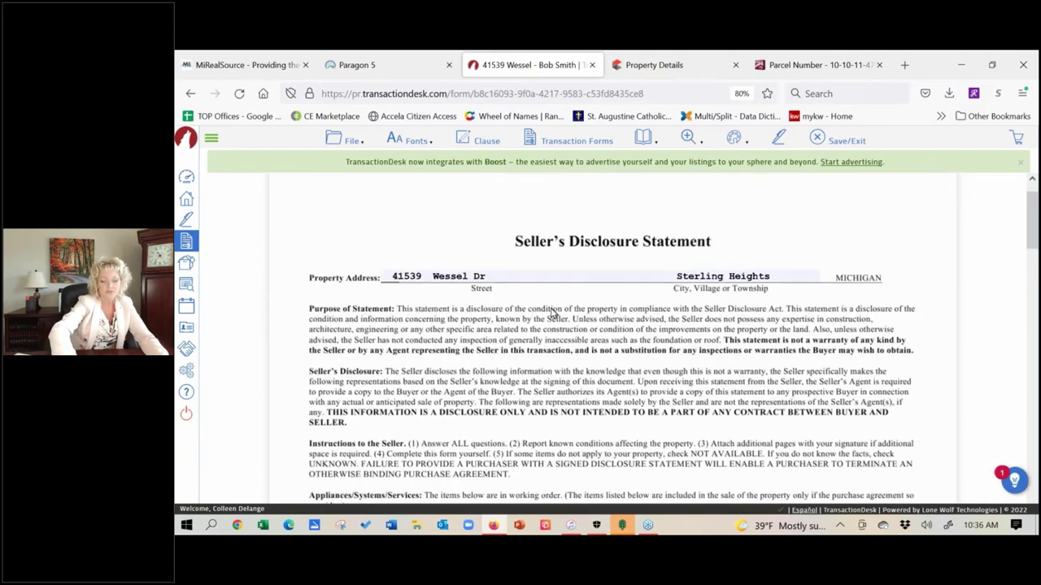
pyautogui.scroll(-2, 560, 251)
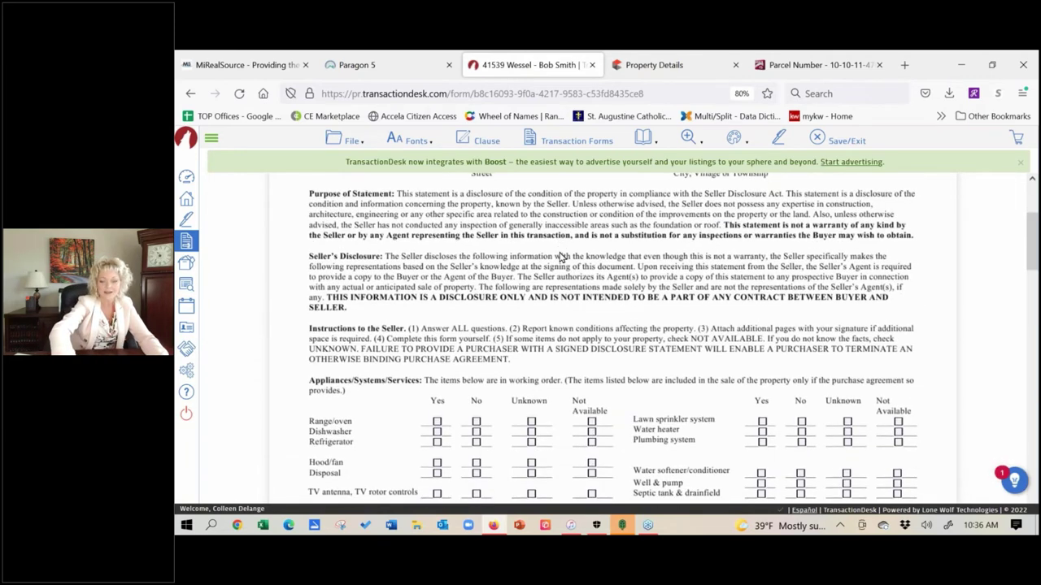
pyautogui.scroll(2, 559, 250)
pyautogui.scroll(-2, 566, 345)
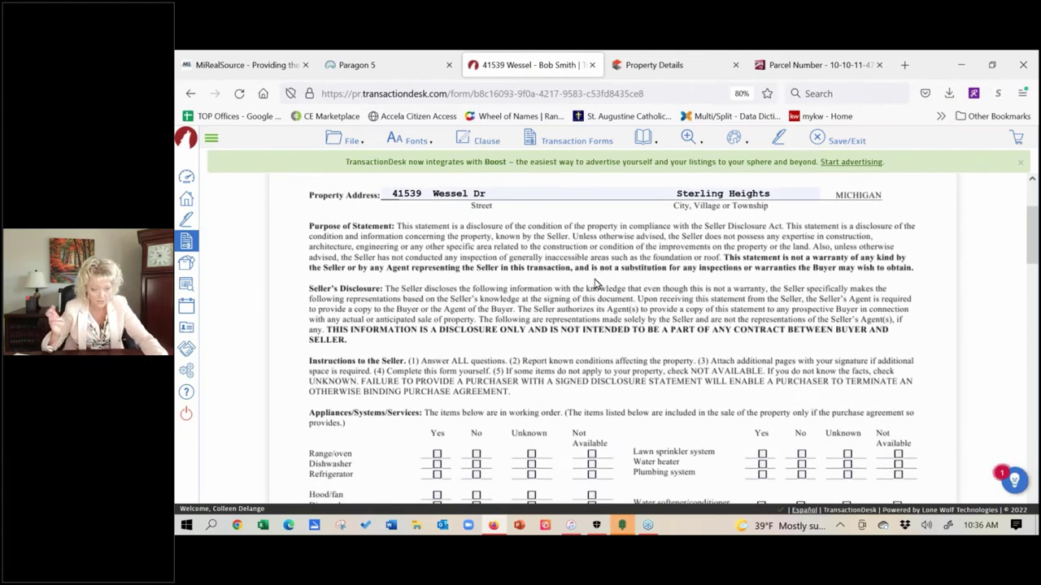
# - Start an email containing the Michigan - Seller Disclosure Statement form
pyautogui.click(351, 140)
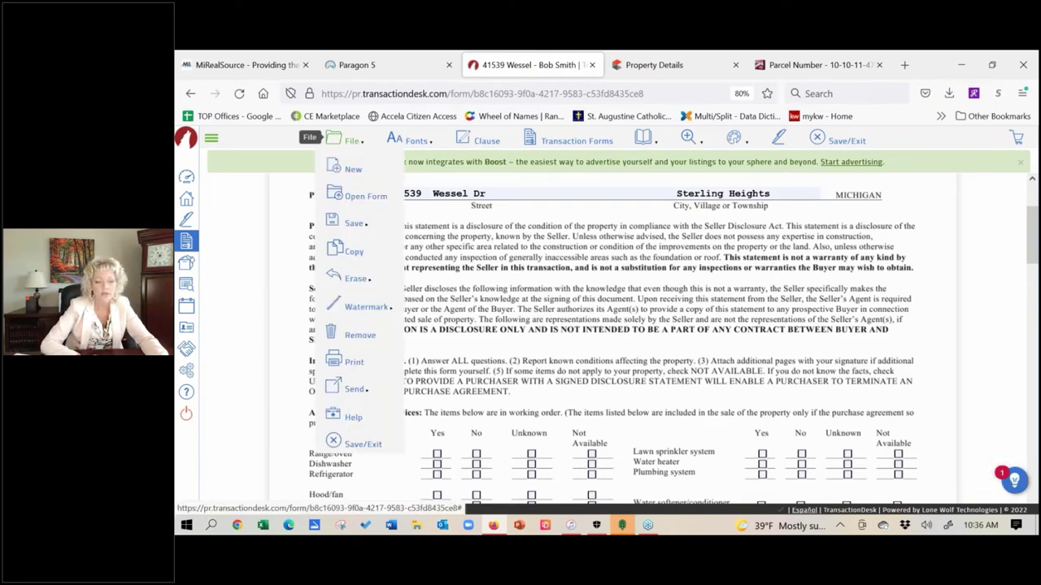
pyautogui.moveTo(354, 391)
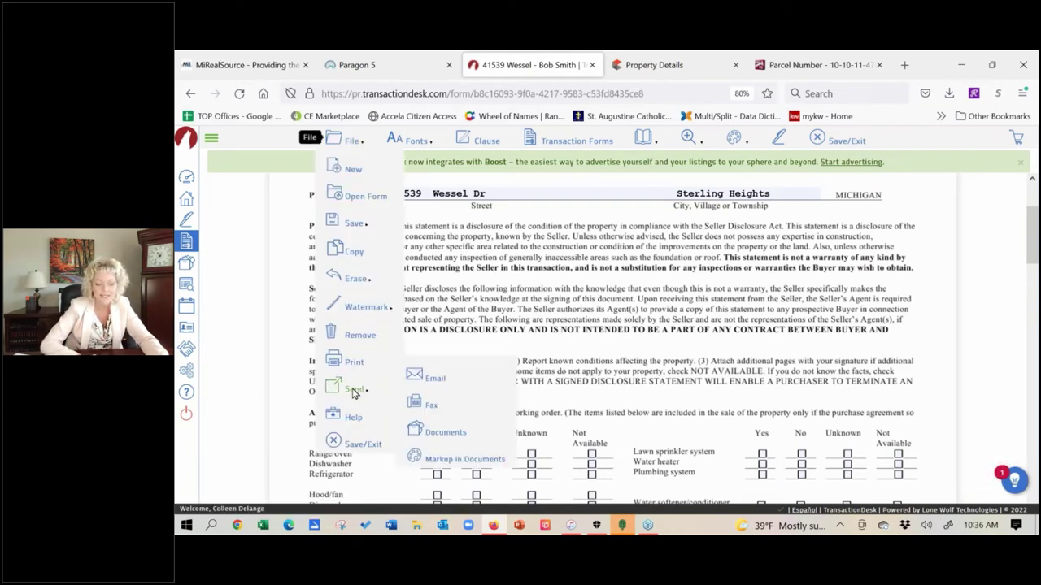
pyautogui.click(431, 379)
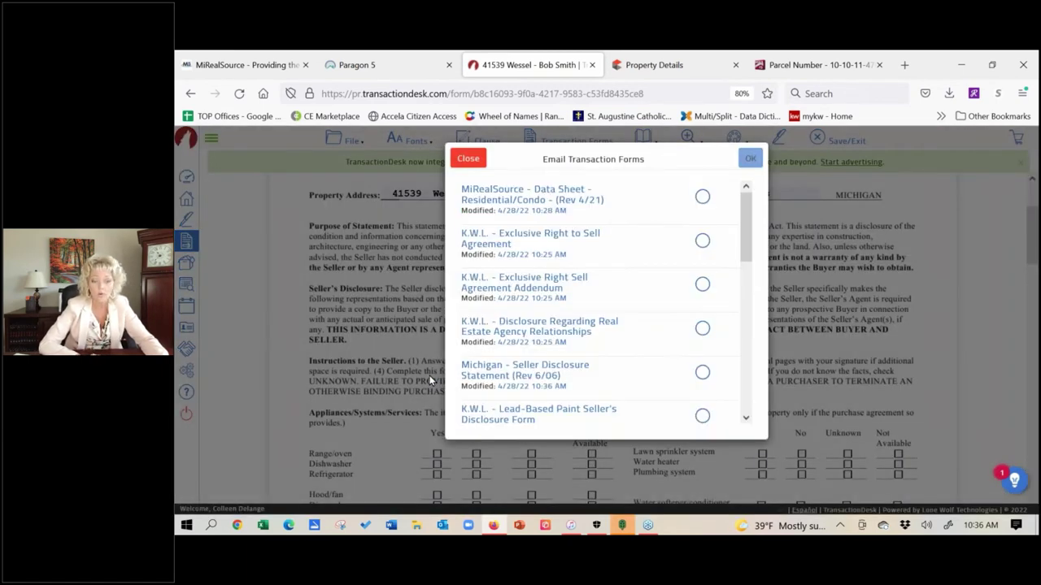
pyautogui.click(703, 374)
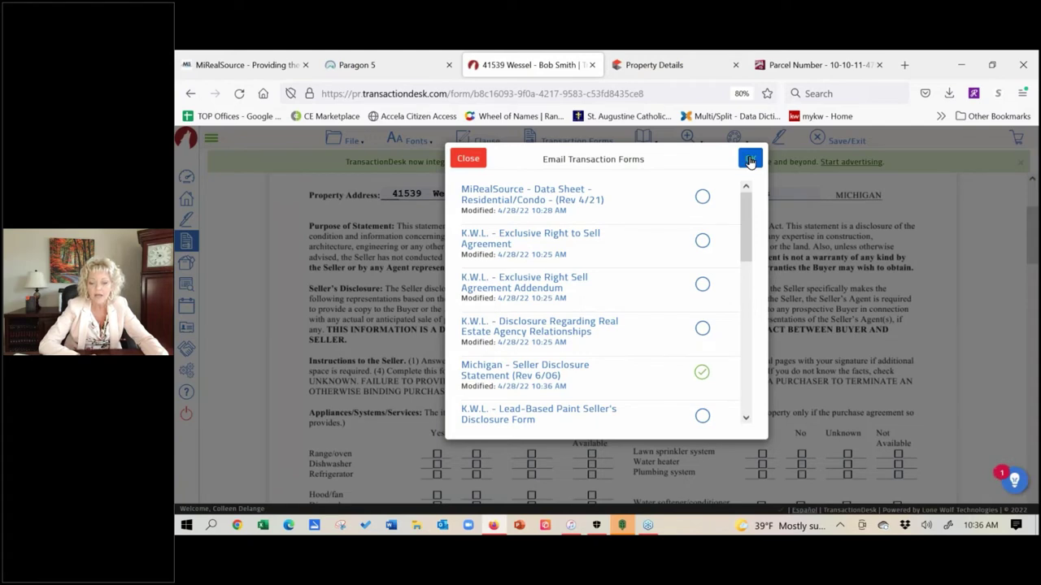
pyautogui.click(750, 160)
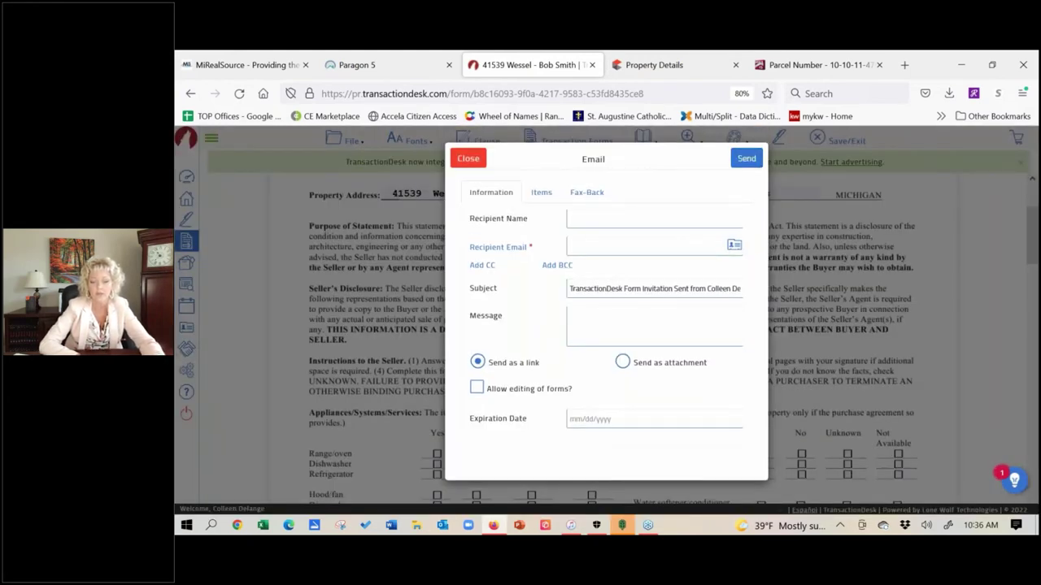
# - Enter the recipient's name and pick their saved e-mail address from autocomplete
pyautogui.click(654, 218)
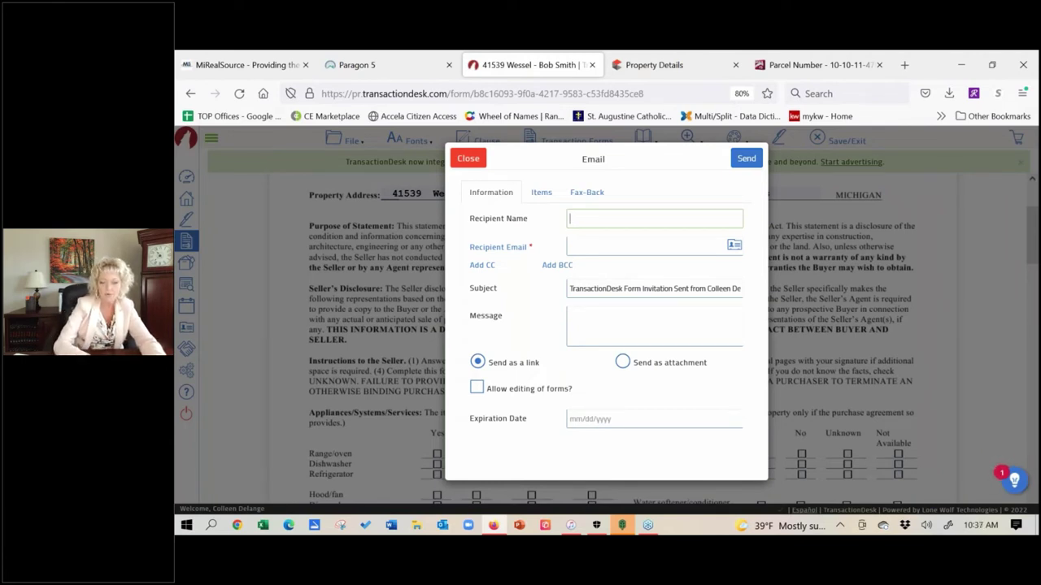
pyautogui.write('col')
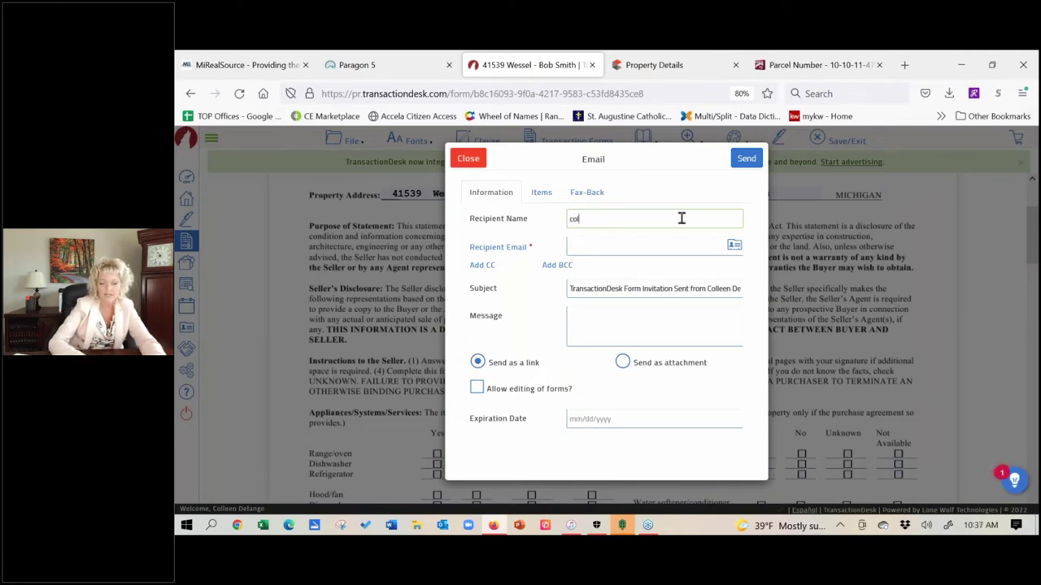
pyautogui.write('l')
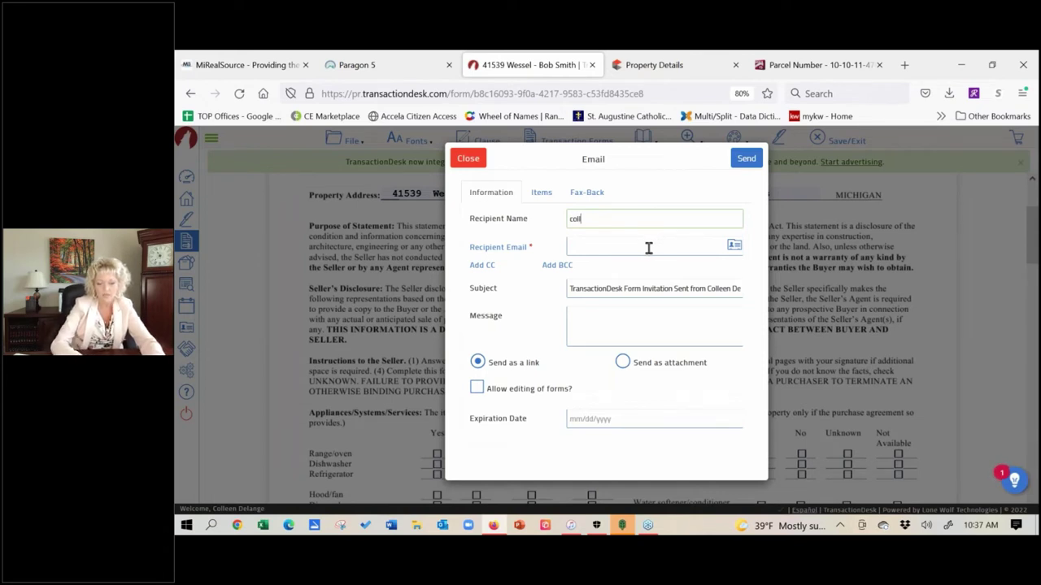
pyautogui.click(648, 248)
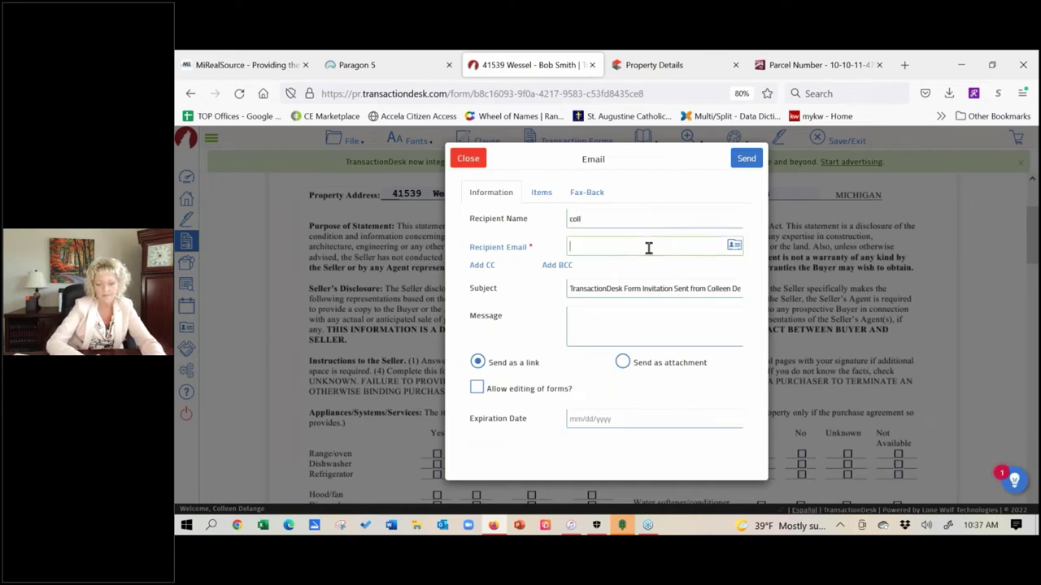
pyautogui.write('cocol')
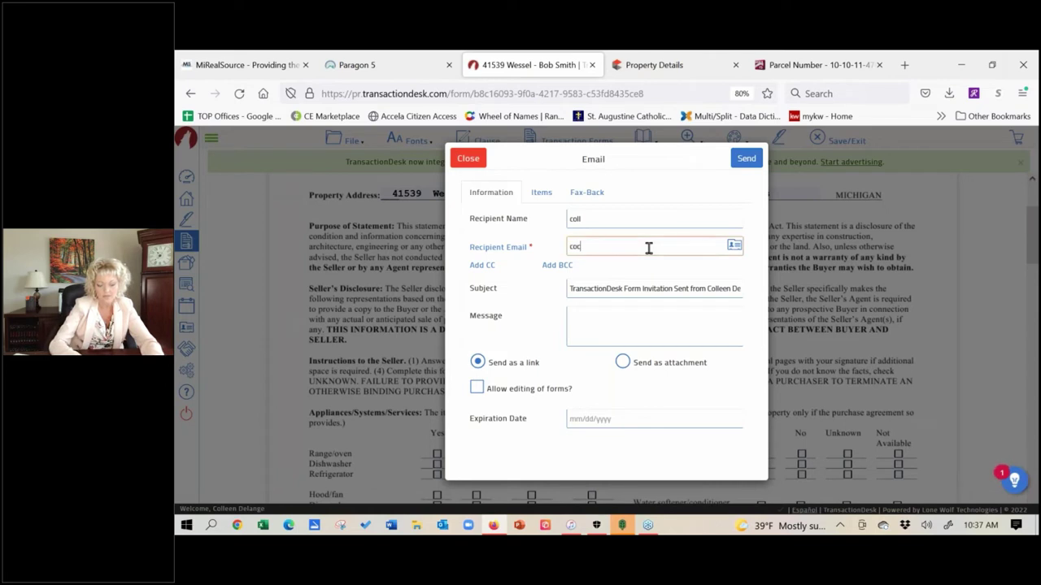
pyautogui.press('BackSpace')
pyautogui.press('BackSpace')
pyautogui.press('BackSpace')
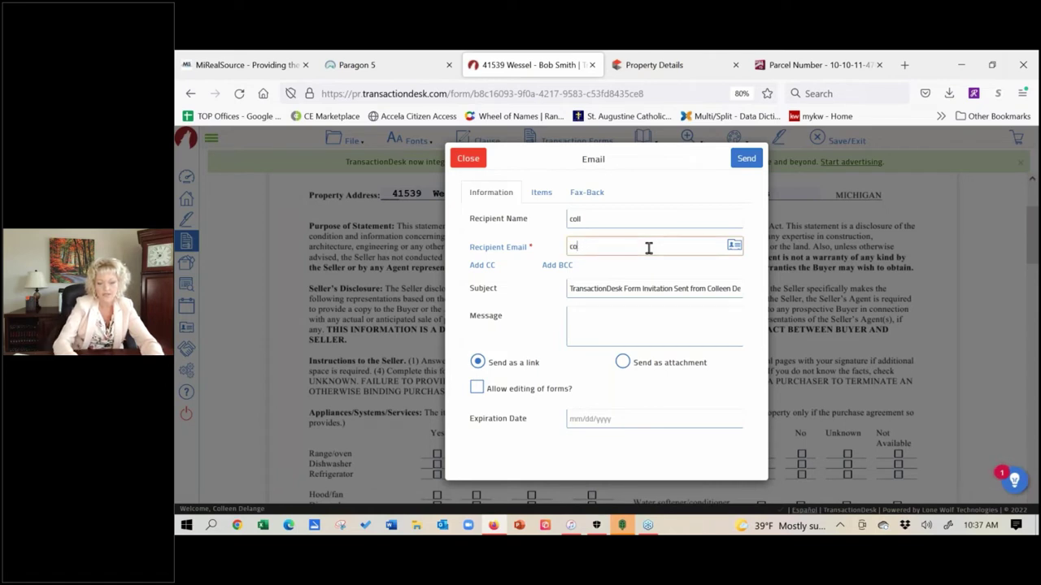
pyautogui.write('ll')
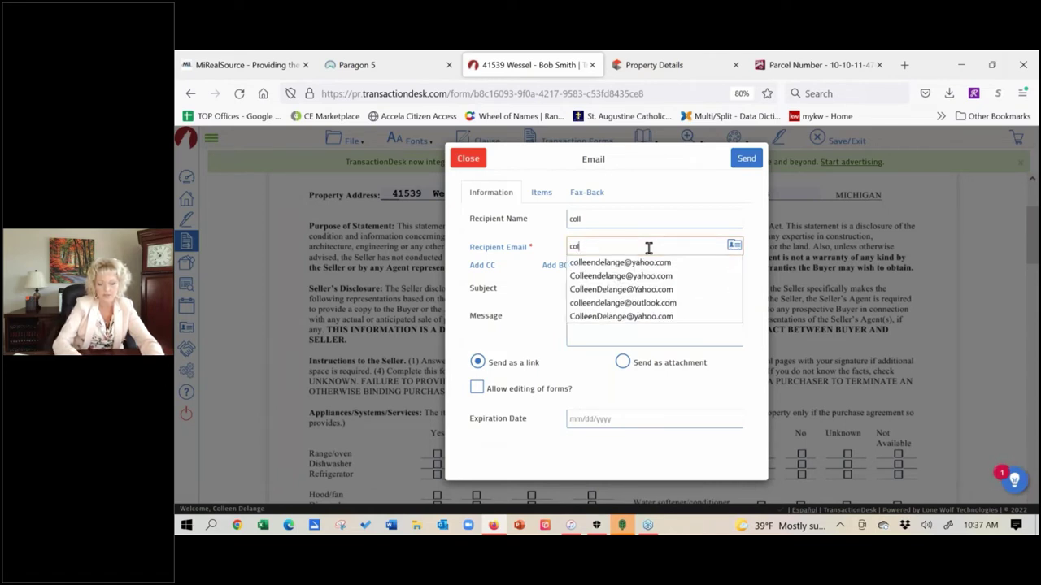
pyautogui.click(617, 264)
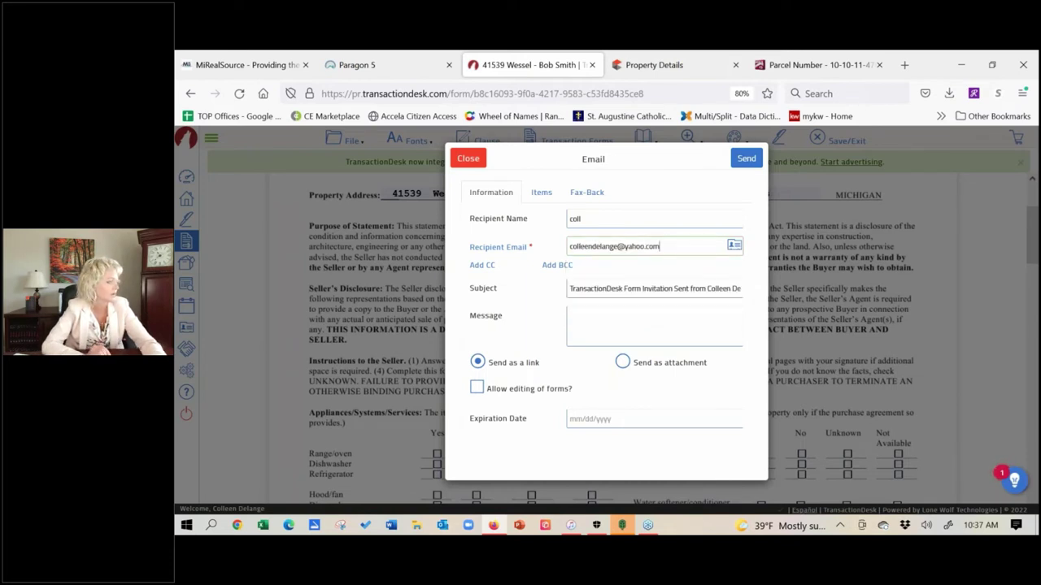
# - Replace the default email subject with 'Seller'
pyautogui.click(607, 308)
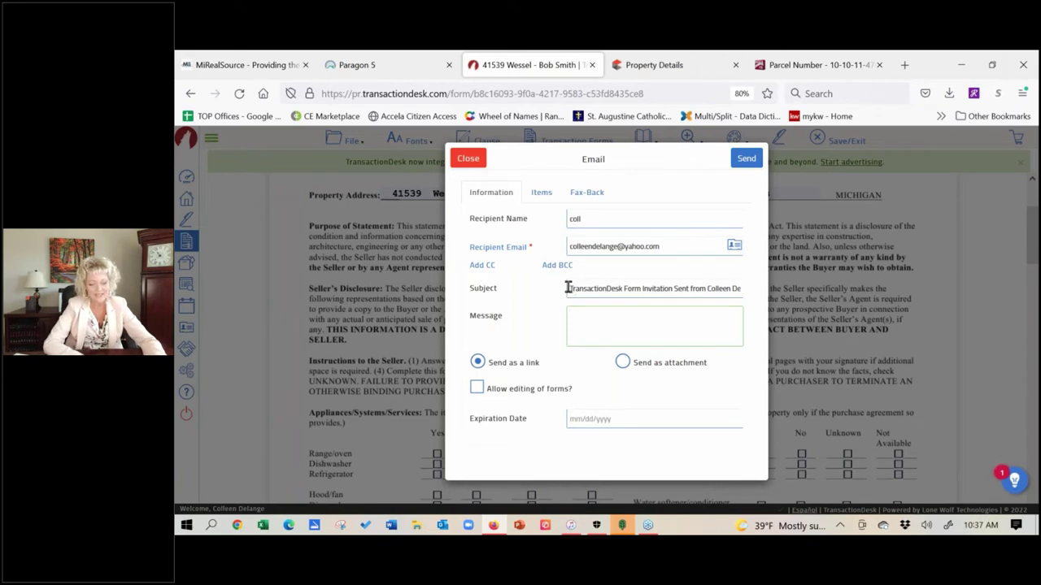
pyautogui.moveTo(565, 288); pyautogui.dragTo(736, 288)
pyautogui.press('BackSpace')
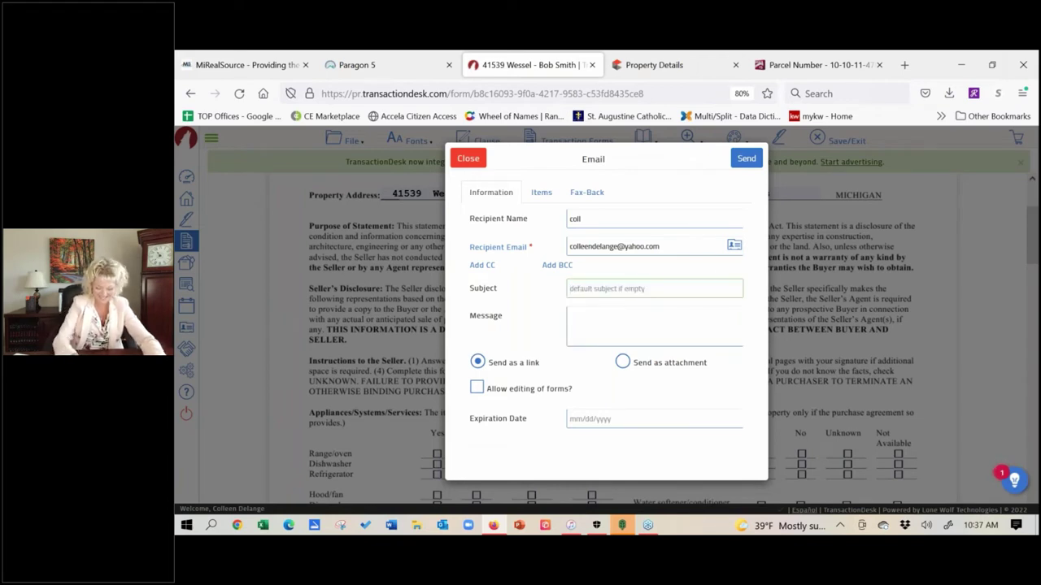
pyautogui.click(659, 317)
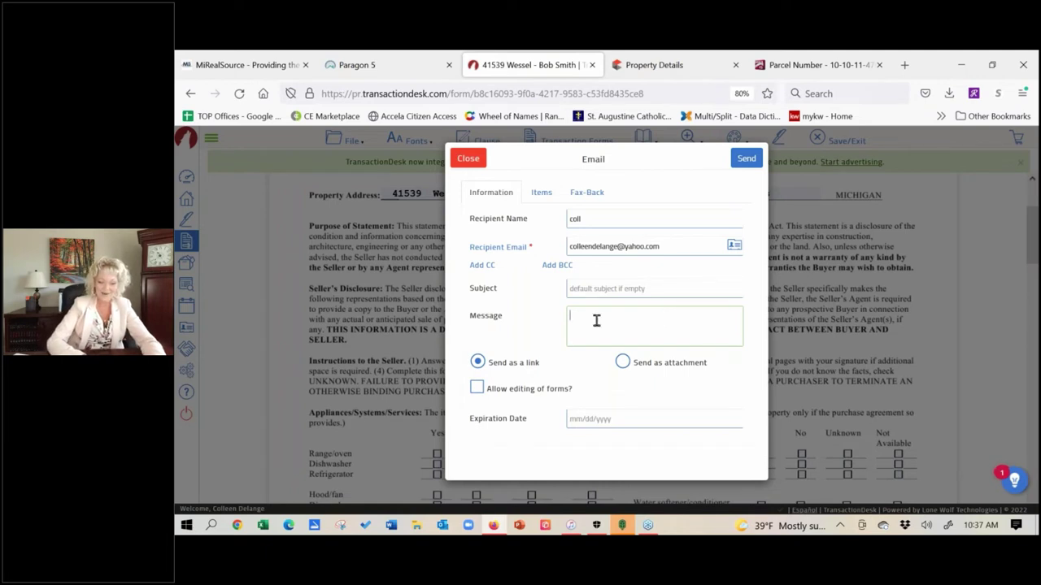
pyautogui.click(593, 289)
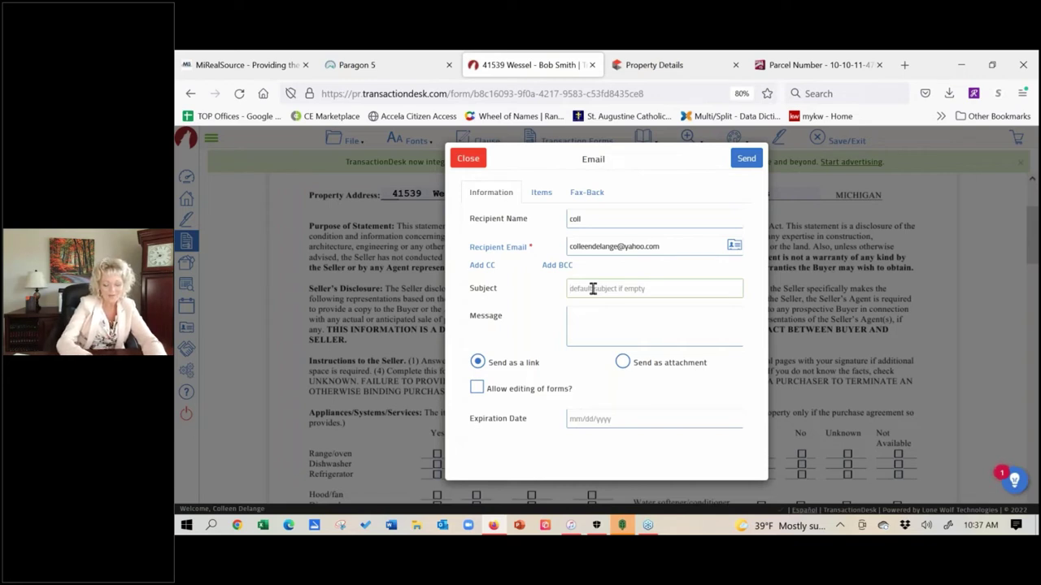
pyautogui.write('Seller')
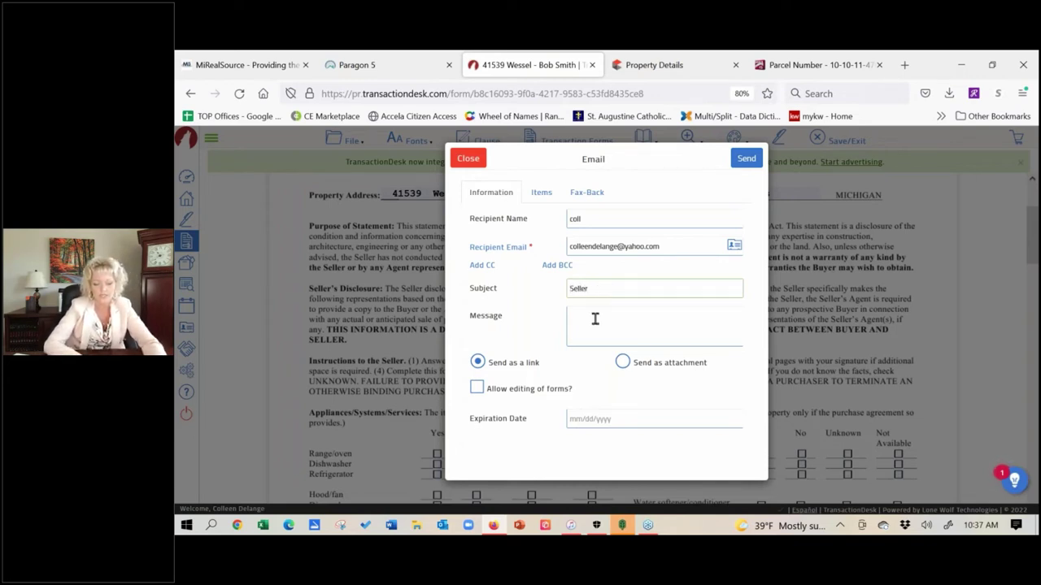
pyautogui.click(594, 319)
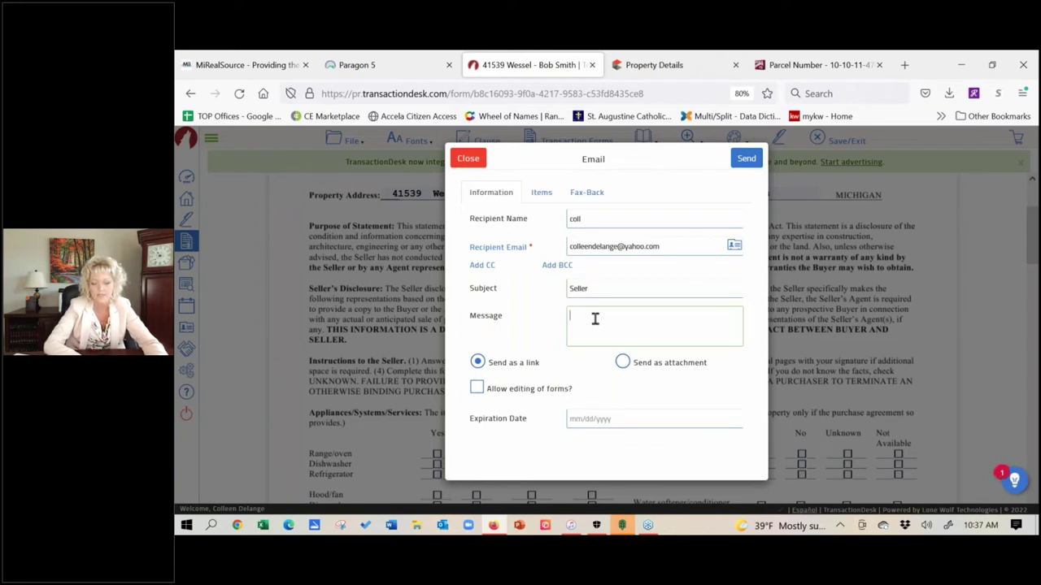
# - Allow form editing, set expiration to 04/30/2022, send the email, and close the Parcel Number tab
pyautogui.click(477, 389)
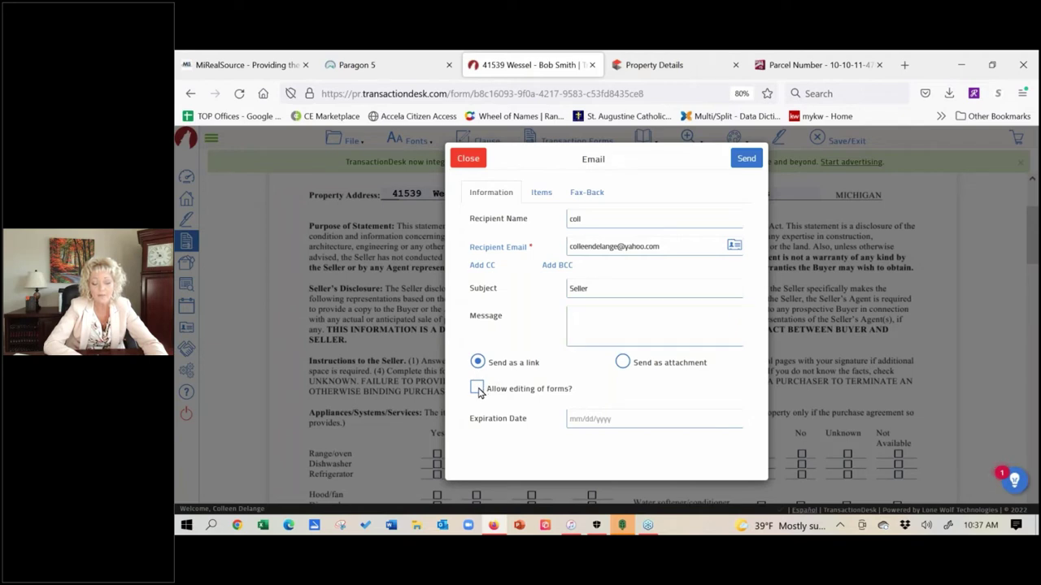
pyautogui.click(618, 422)
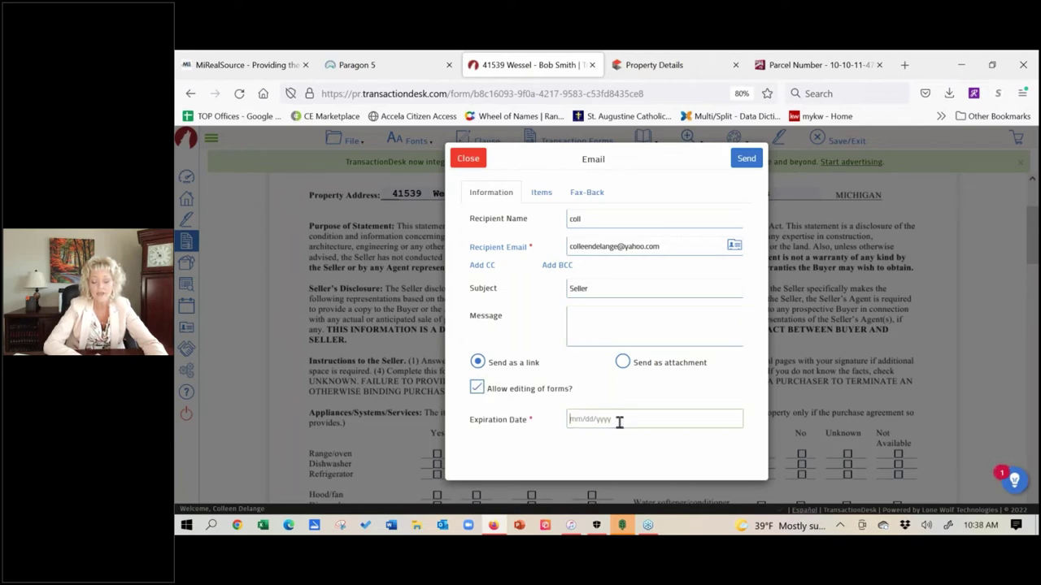
pyautogui.click(619, 422)
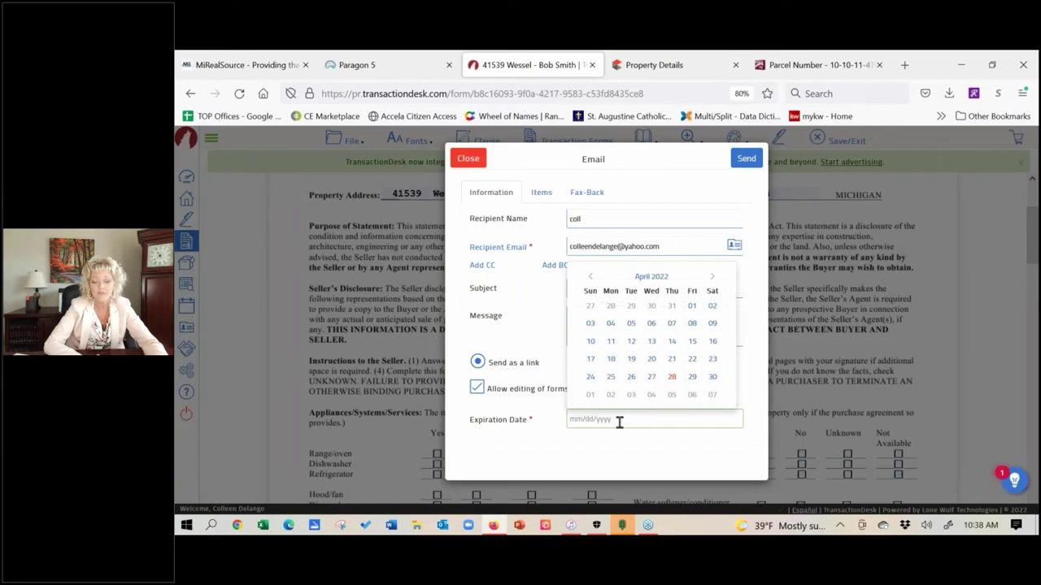
pyautogui.click(714, 379)
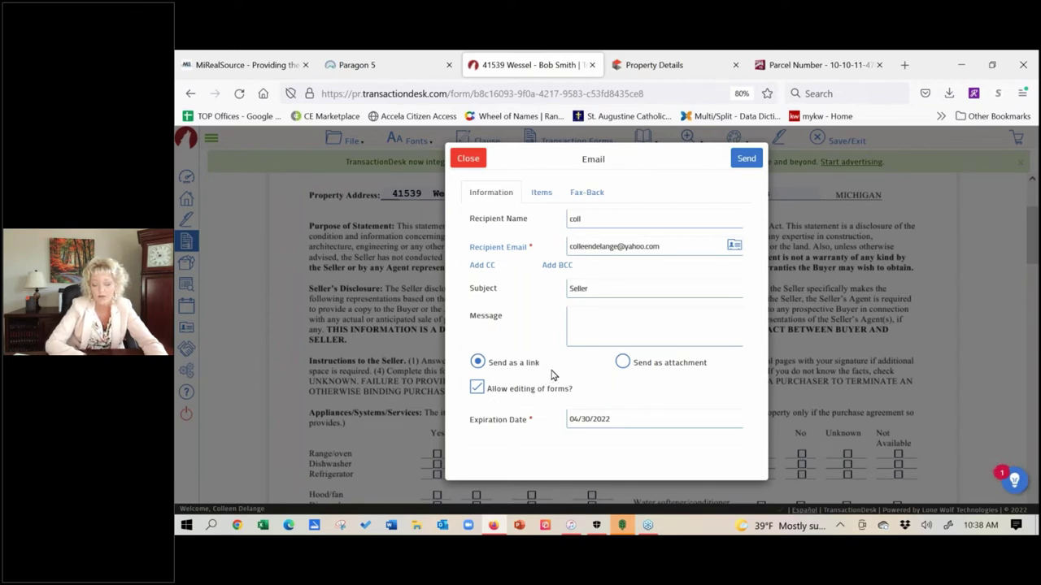
pyautogui.click(754, 162)
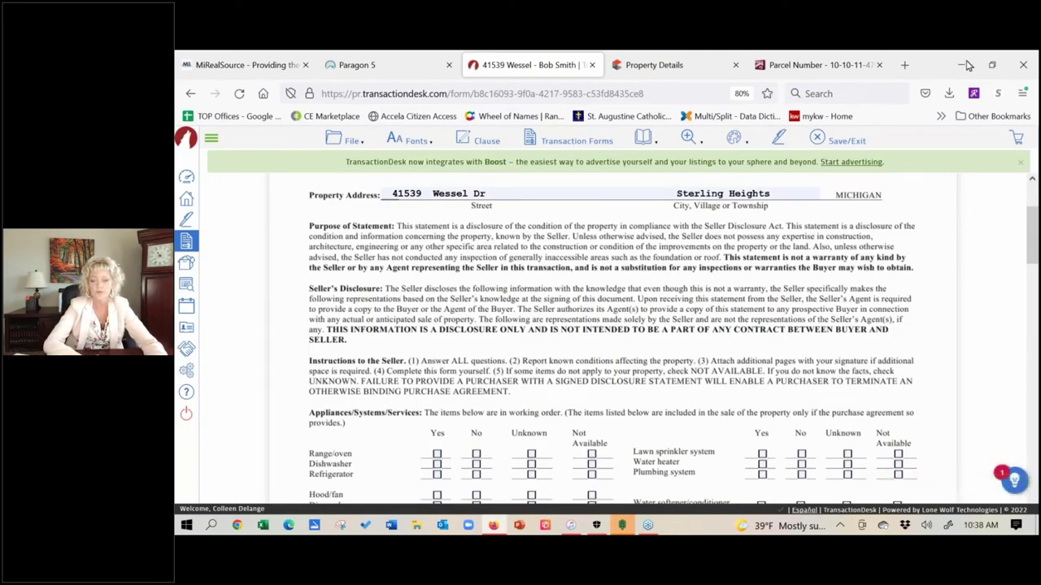
pyautogui.click(880, 65)
# - Open Yahoo Mail in a new Firefox tab via the 'yahoo' address suggestion
pyautogui.click(796, 65)
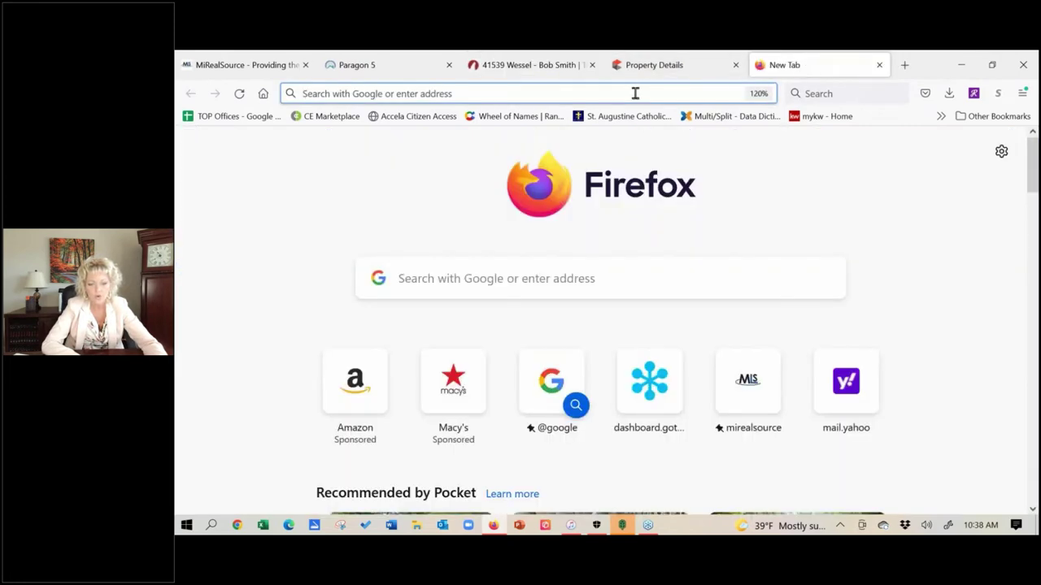
pyautogui.click(635, 94)
pyautogui.write('yahoo.com/')
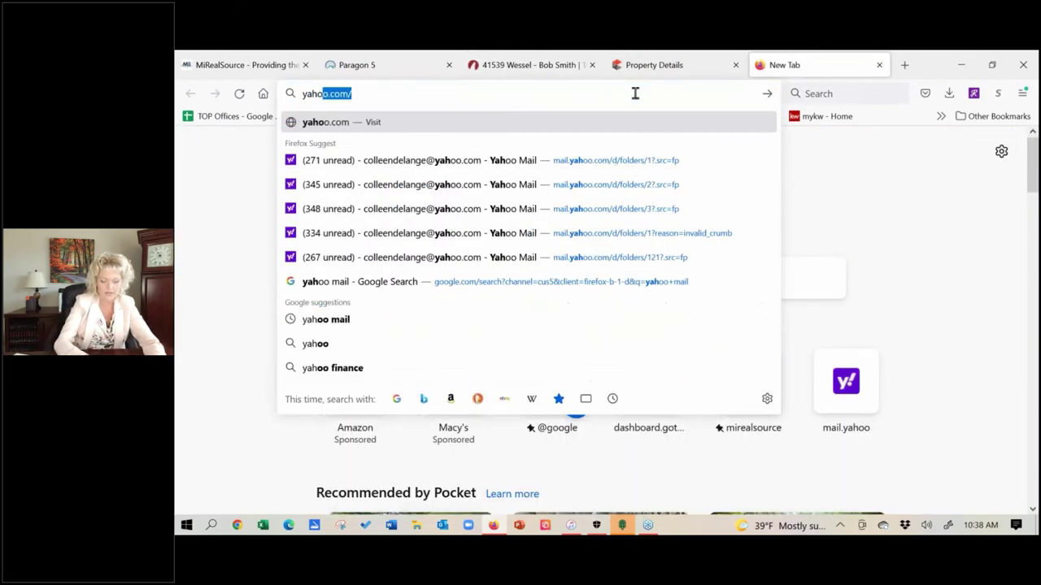
pyautogui.click(530, 189)
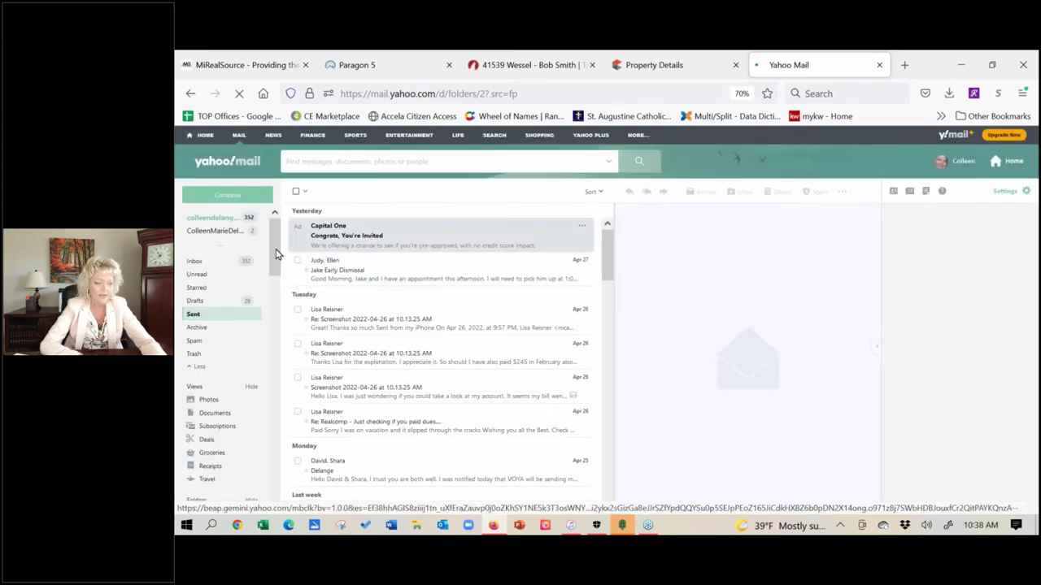
# - Open the Seller email in the Yahoo inbox and follow its Seller Disclosure Statement link
pyautogui.click(197, 261)
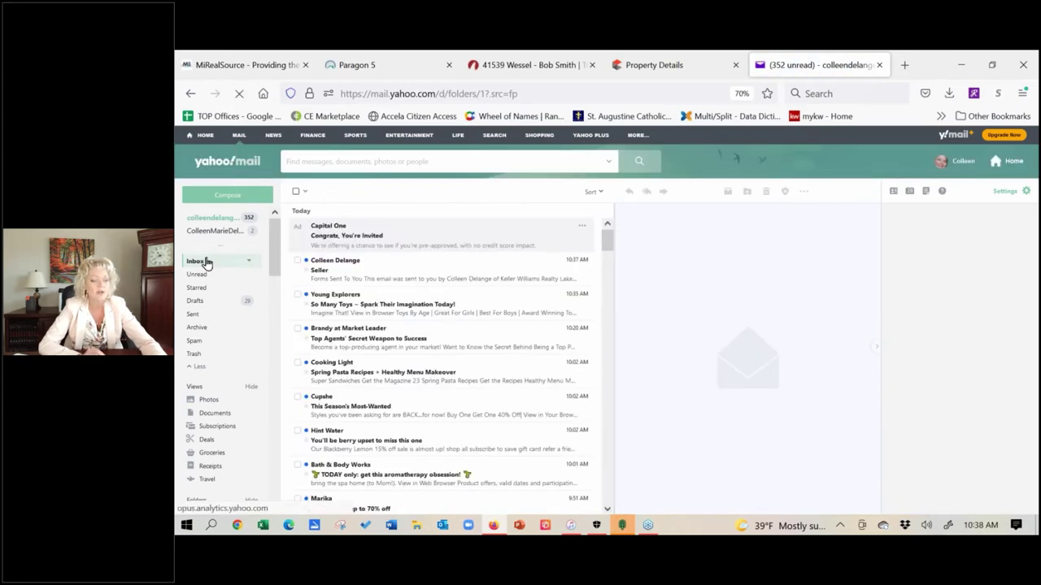
pyautogui.click(345, 265)
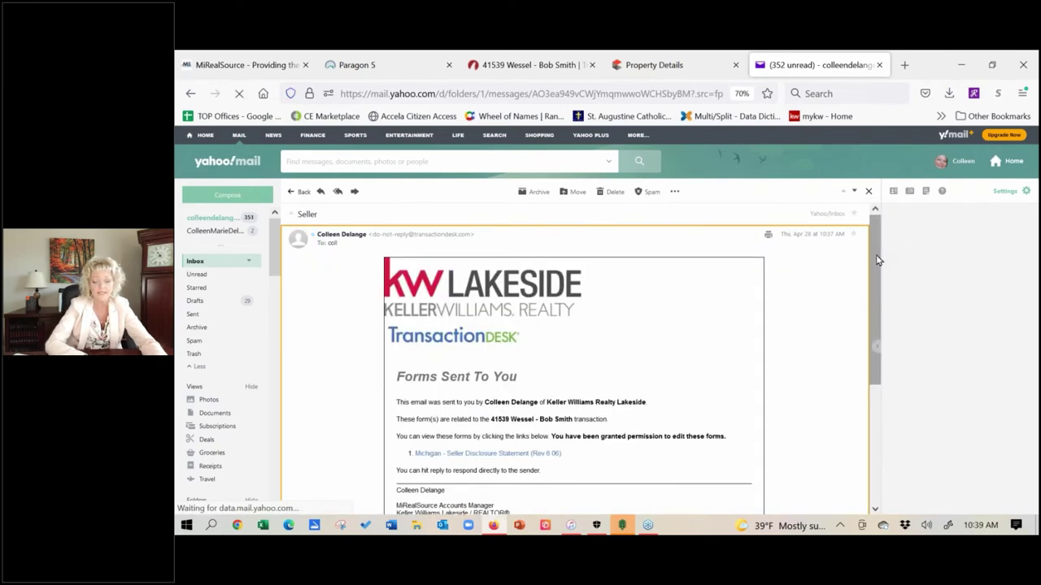
pyautogui.moveTo(876, 260); pyautogui.dragTo(870, 298)
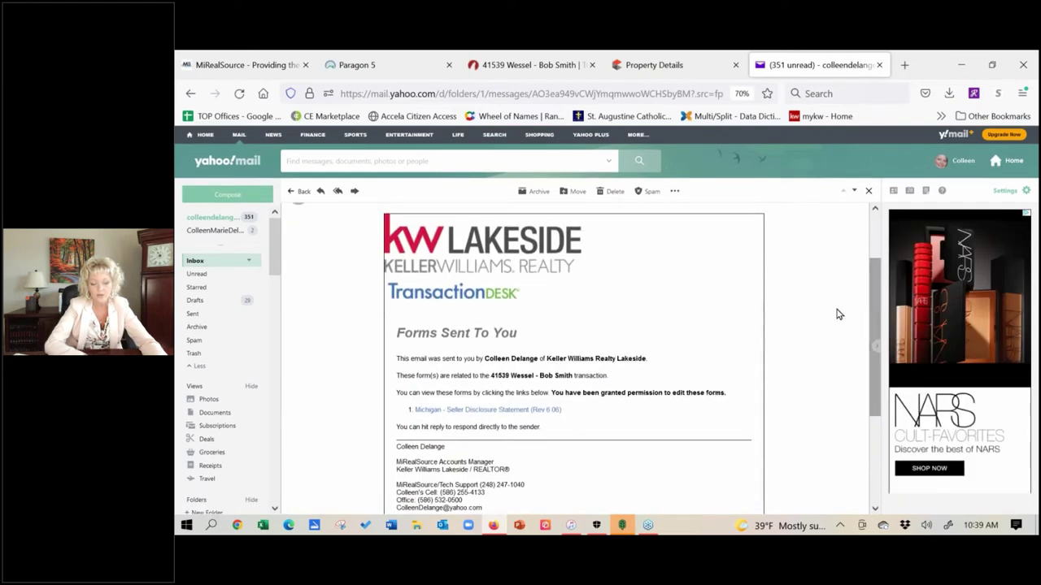
pyautogui.click(486, 413)
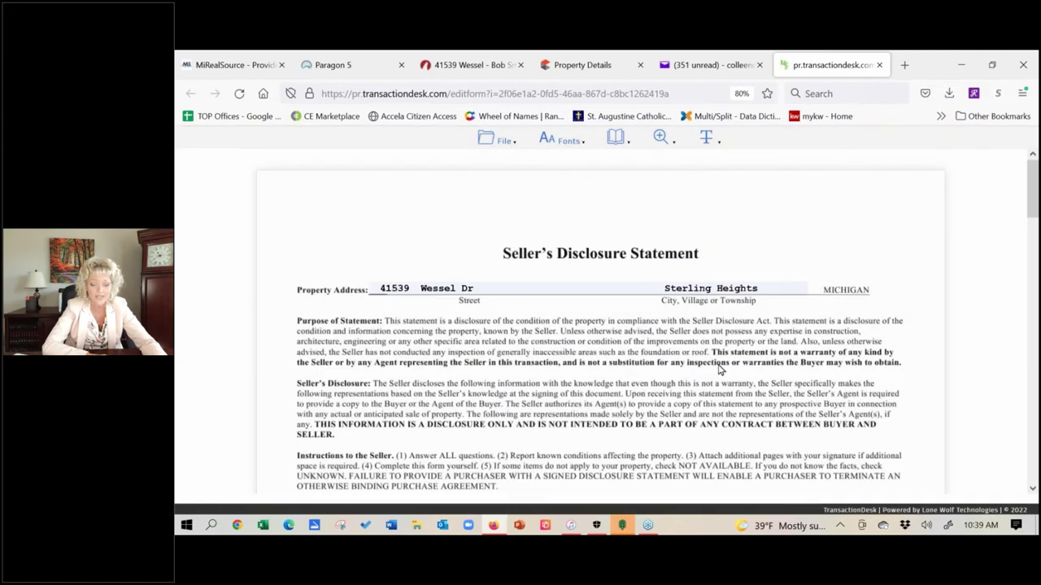
# - Mark Dishwasher and Refrigerator as Unknown and Range/oven as Not Available under Appliances
pyautogui.scroll(-3, 452, 396)
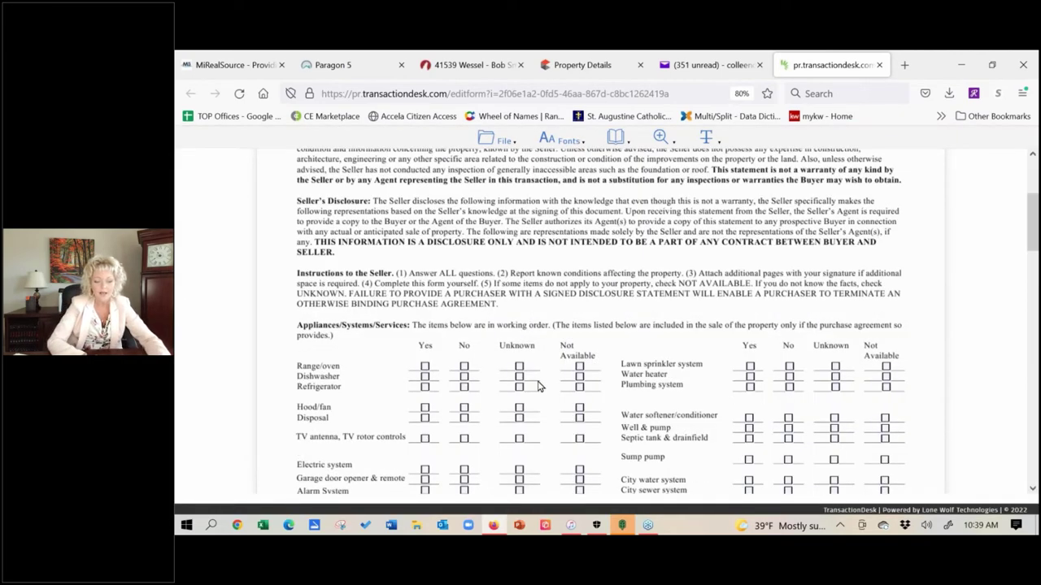
pyautogui.click(520, 368)
pyautogui.click(520, 377)
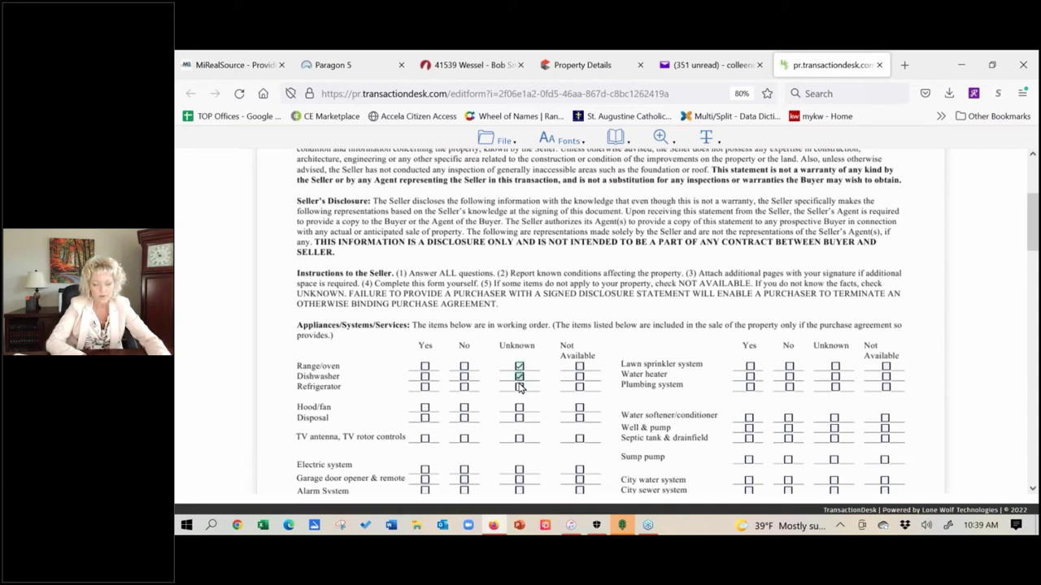
pyautogui.click(519, 387)
pyautogui.click(580, 369)
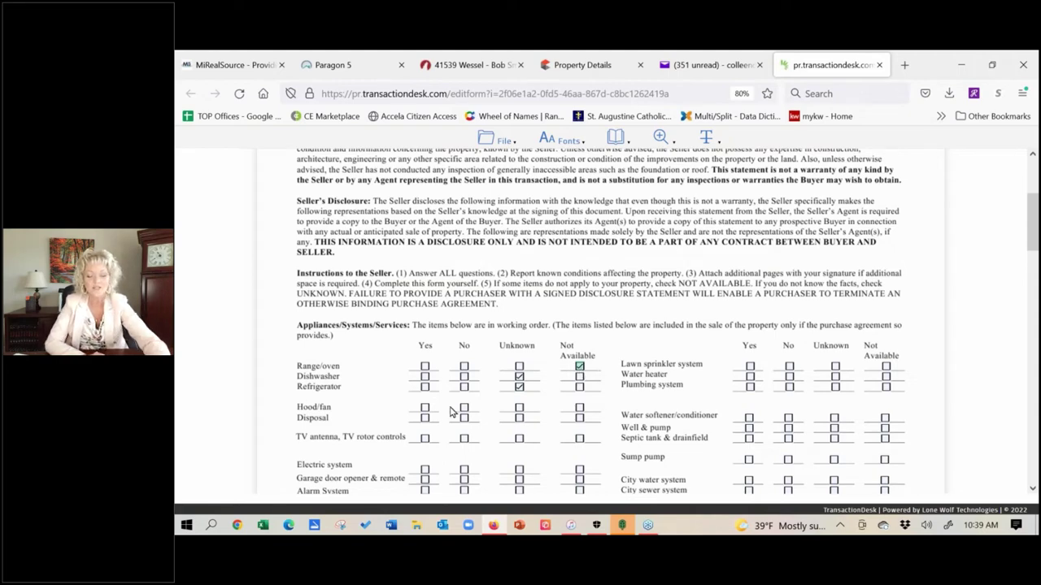
# - Enter test text on the Explanations line and save the disclosure form
pyautogui.scroll(-3, 453, 412)
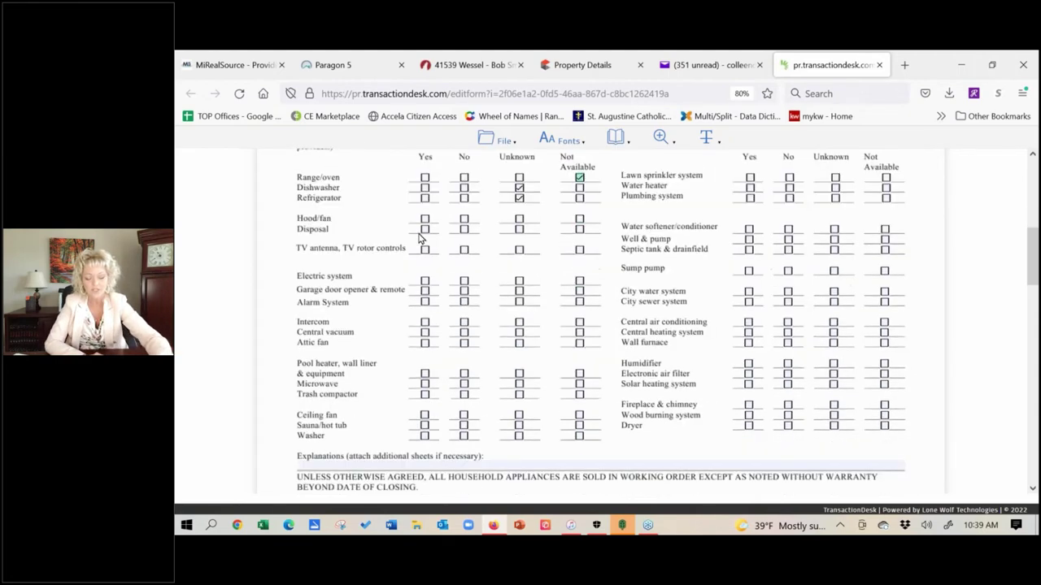
pyautogui.click(381, 466)
pyautogui.write('dlkwed;ekd;gkwf;k')
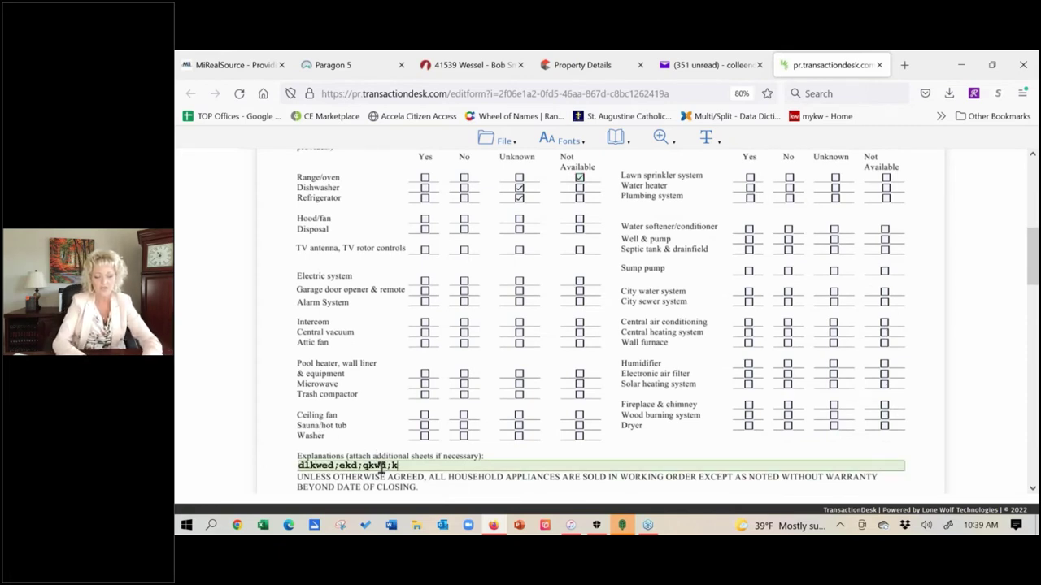
pyautogui.click(502, 141)
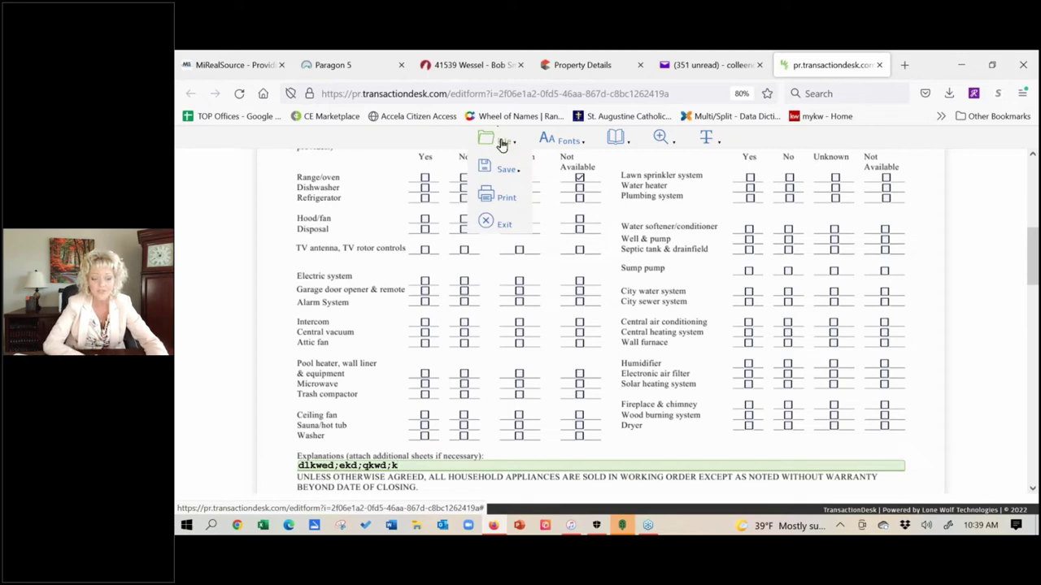
pyautogui.moveTo(500, 171)
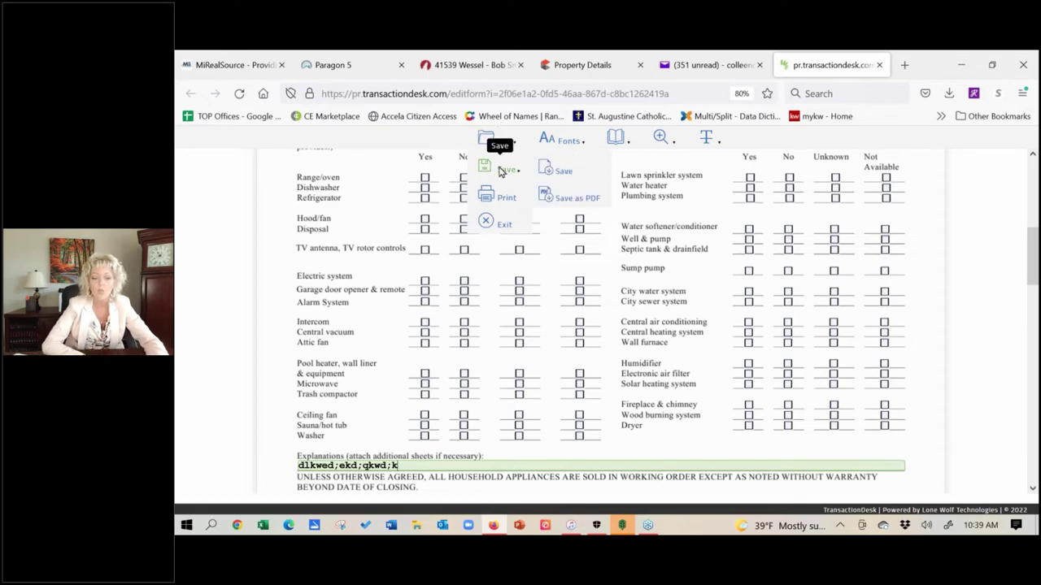
pyautogui.click(553, 177)
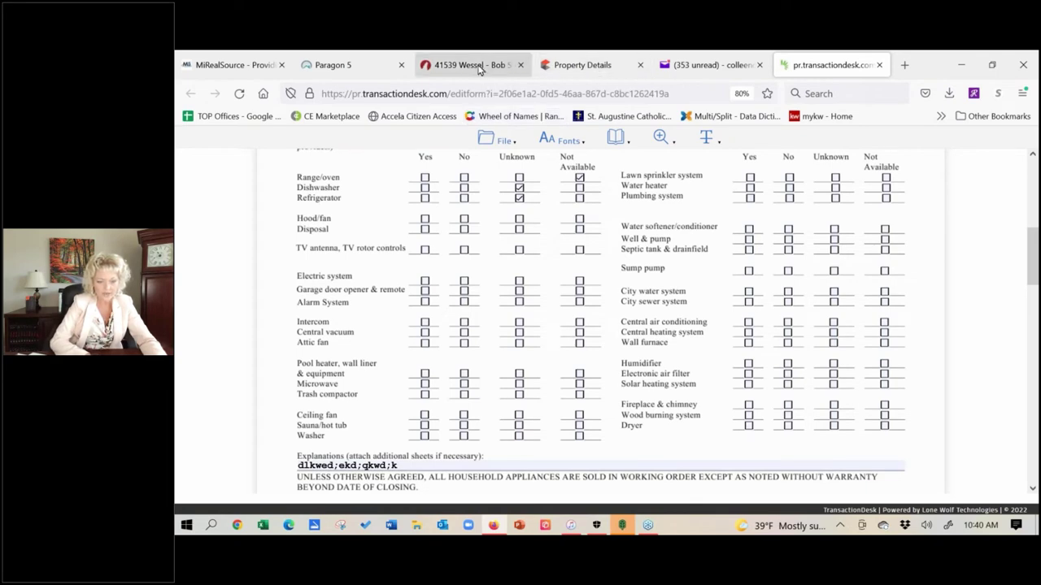
pyautogui.click(456, 67)
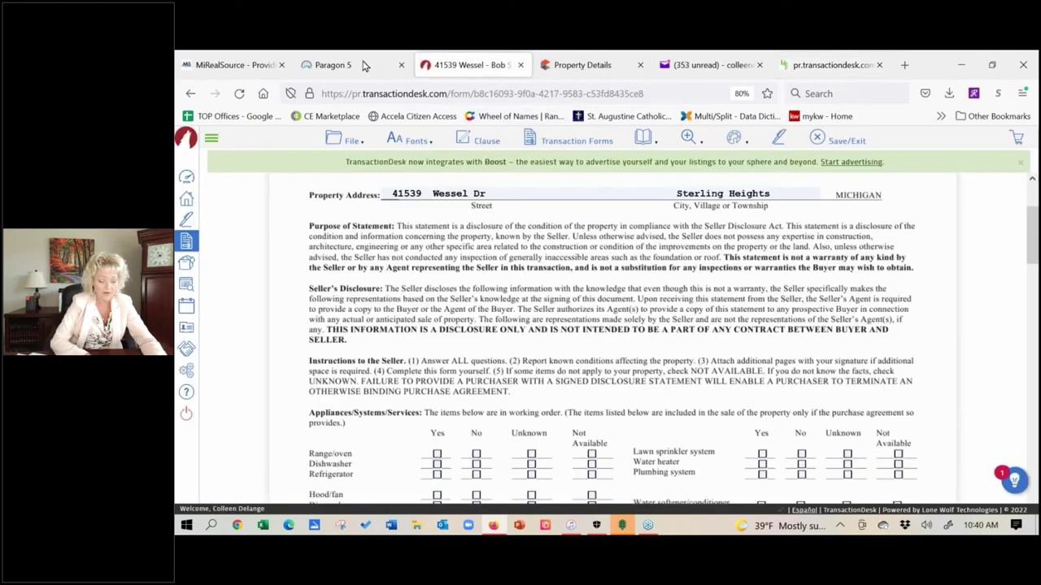
pyautogui.click(354, 67)
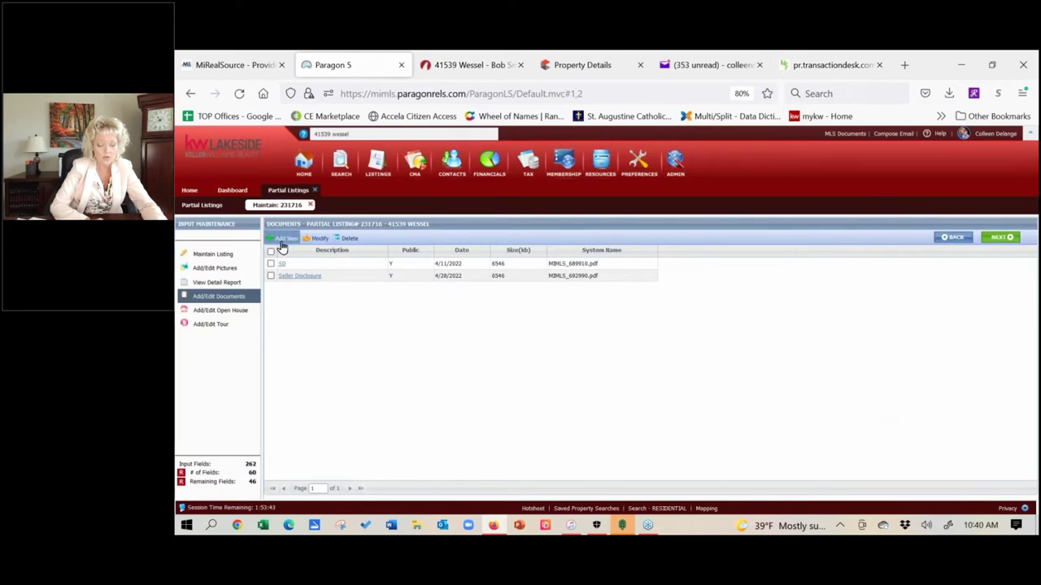
pyautogui.click(214, 254)
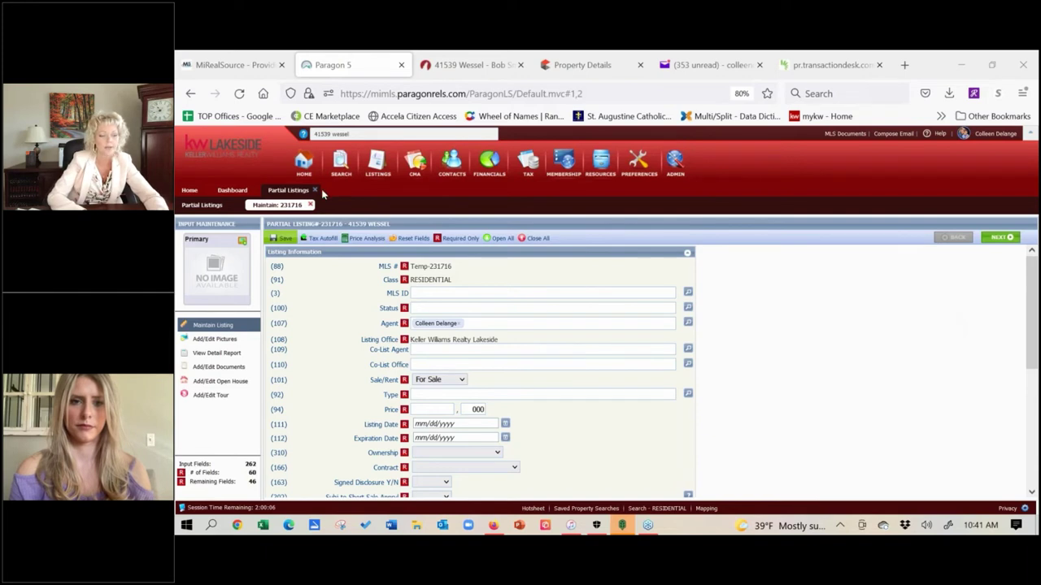
pyautogui.click(315, 190)
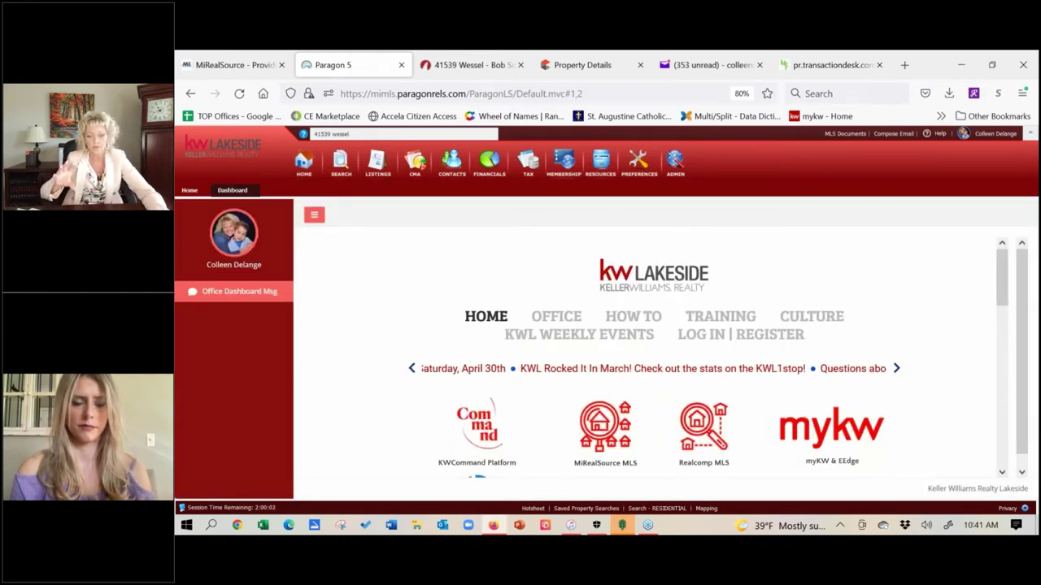
pyautogui.moveTo(530, 167)
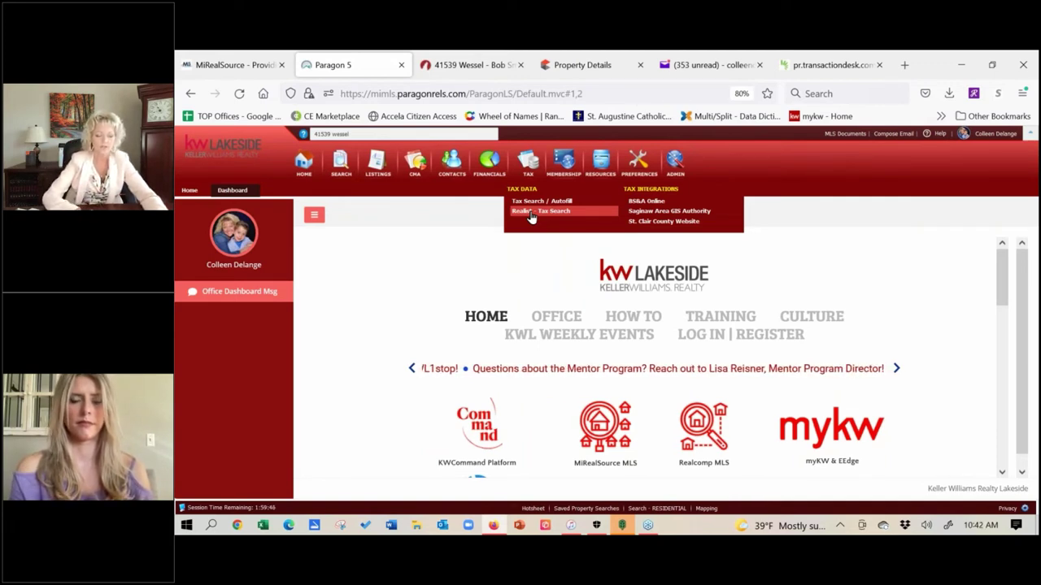
pyautogui.moveTo(379, 157)
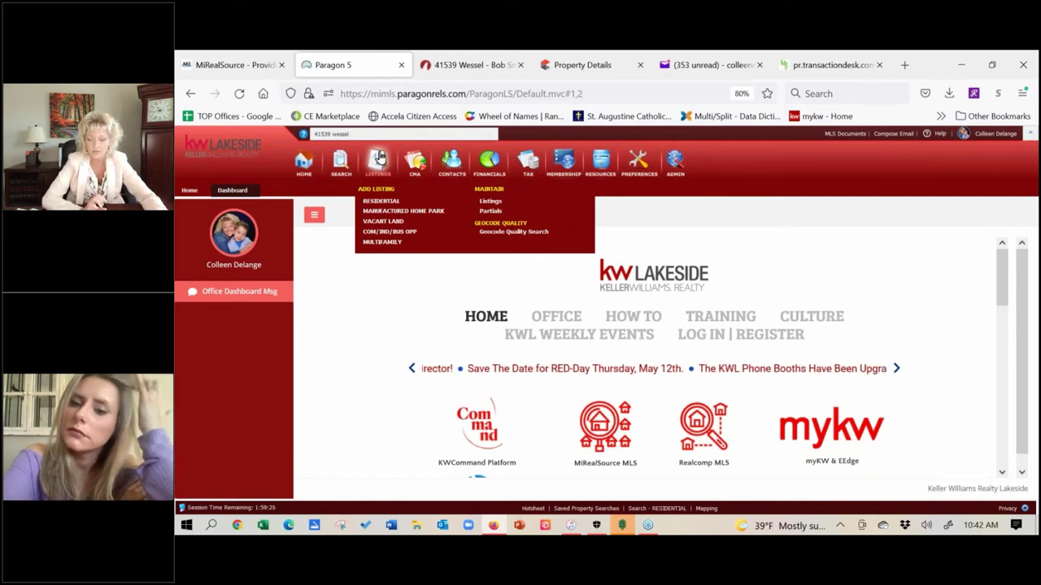
# - Start a new Residential listing and bring up the Tax Search / Autofill county list
pyautogui.click(373, 202)
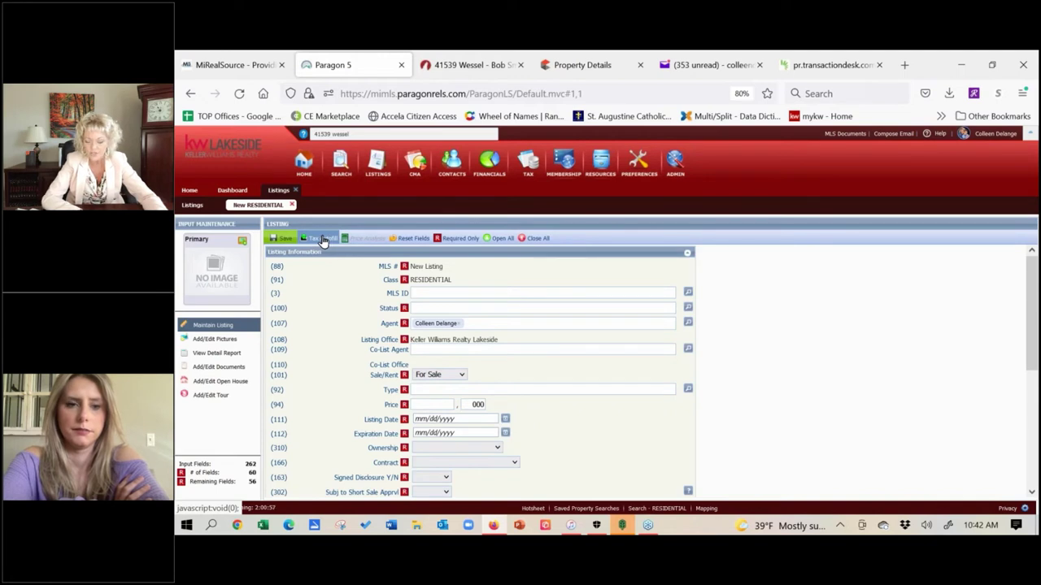
pyautogui.click(324, 239)
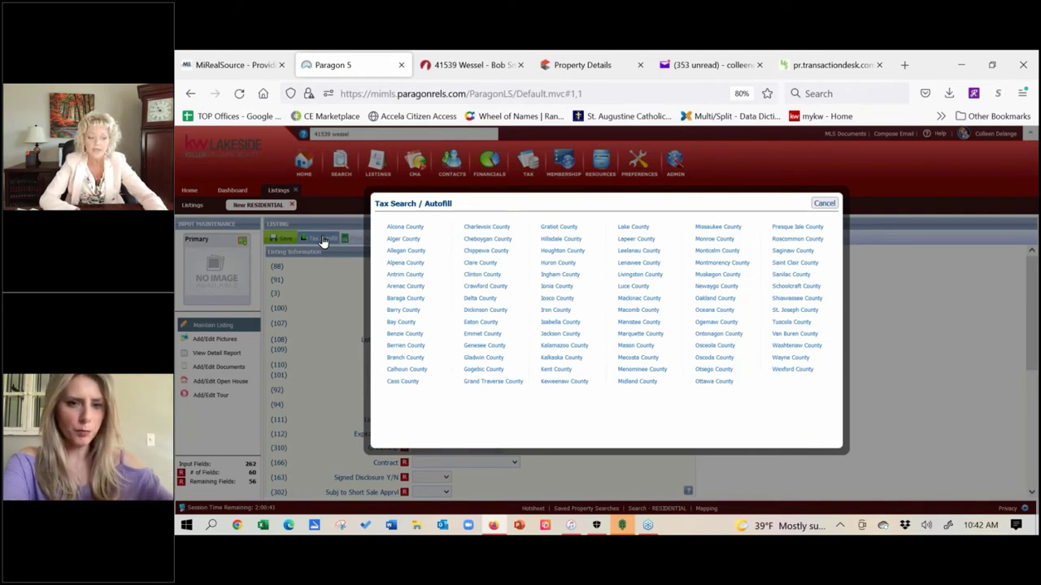
pyautogui.click(644, 310)
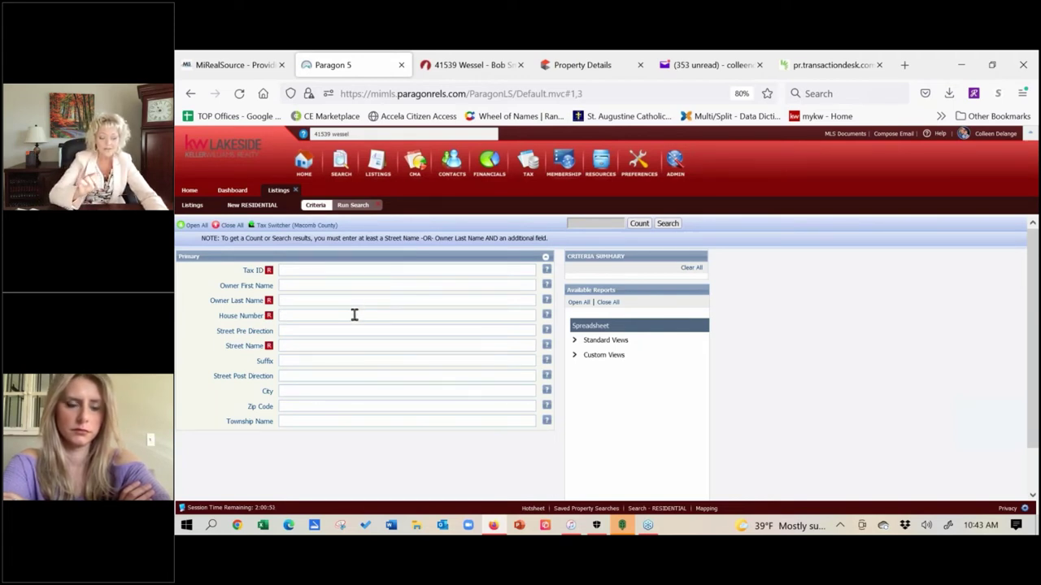
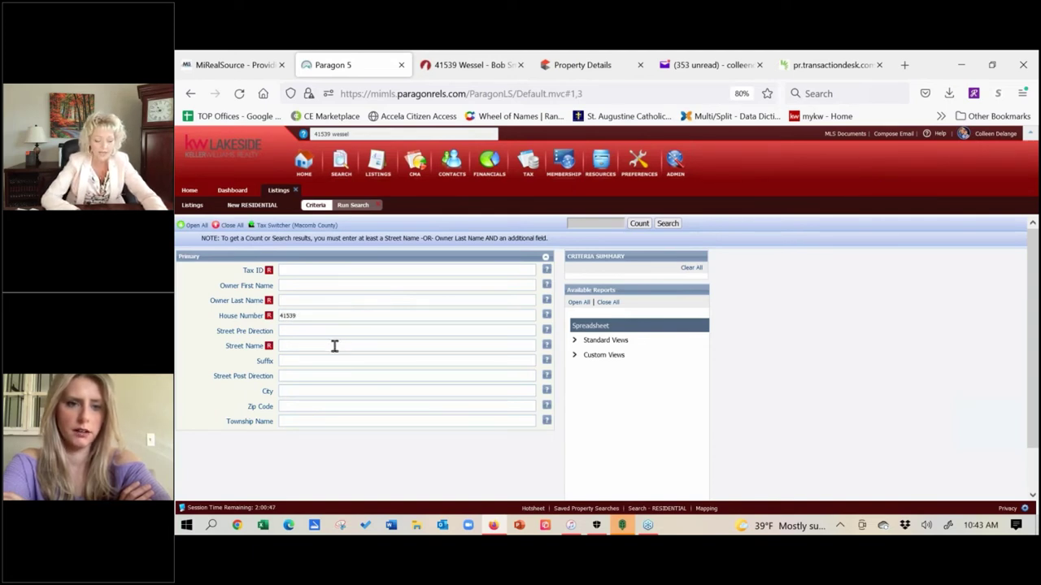
pyautogui.click(335, 347)
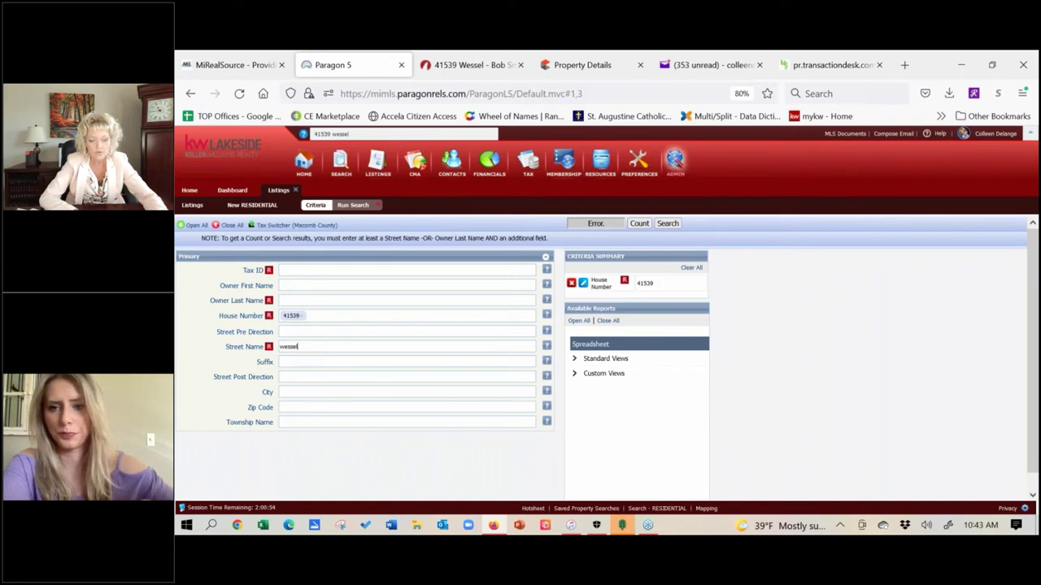
pyautogui.click(665, 227)
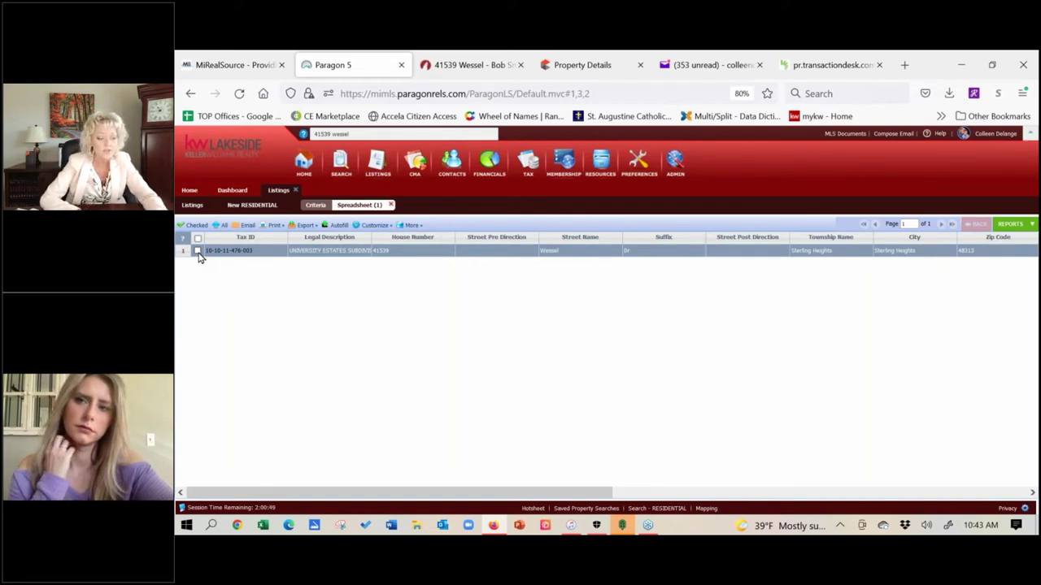
pyautogui.click(197, 251)
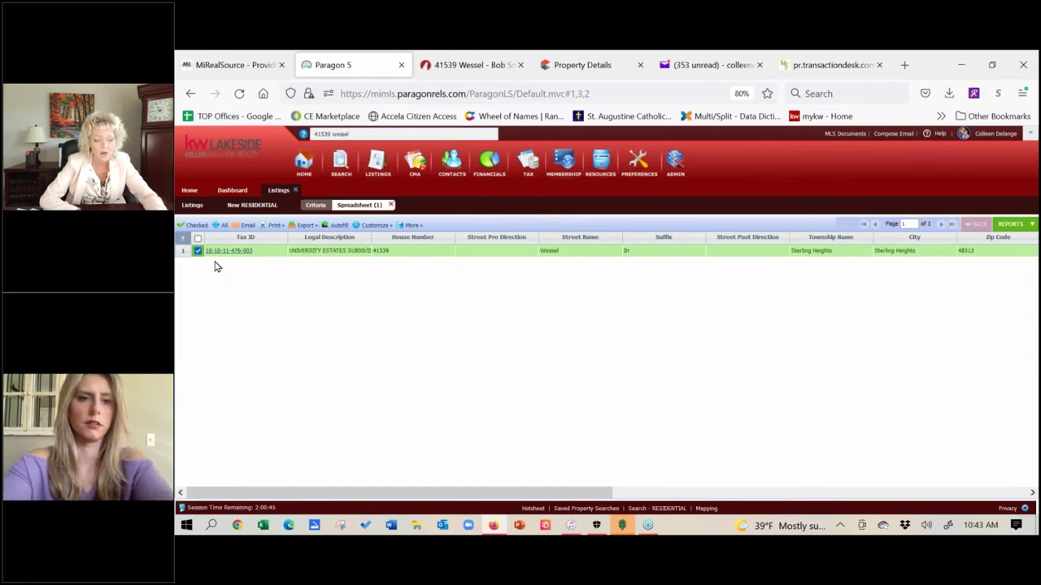
pyautogui.click(340, 228)
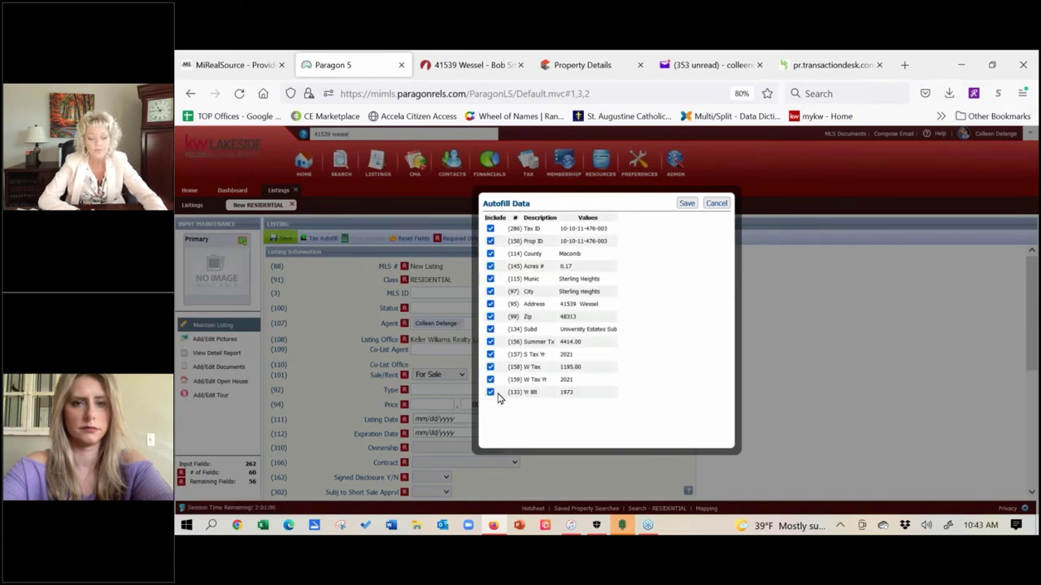
pyautogui.click(491, 393)
pyautogui.click(491, 379)
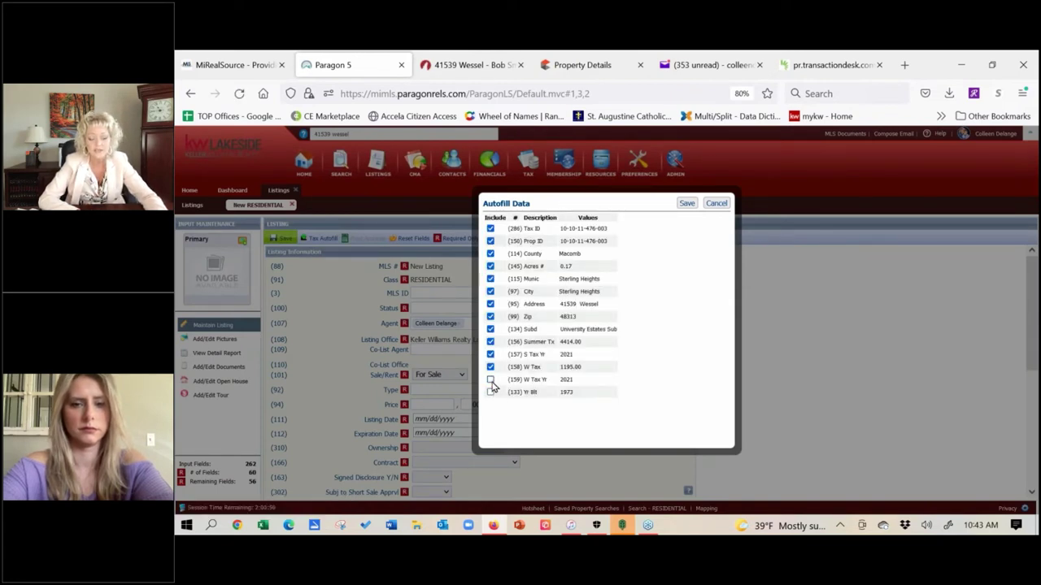
pyautogui.click(491, 393)
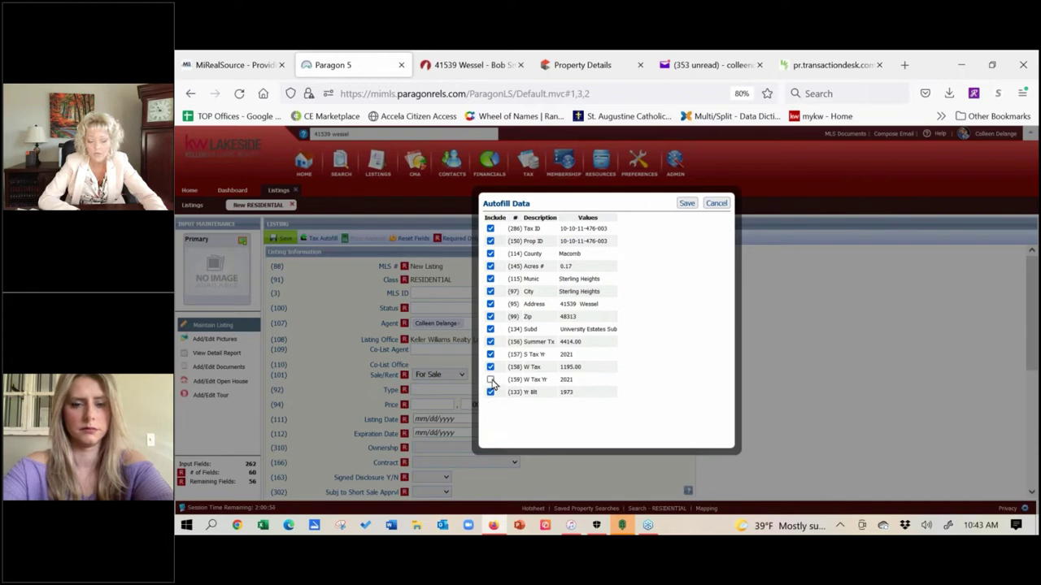
pyautogui.click(491, 380)
pyautogui.click(686, 204)
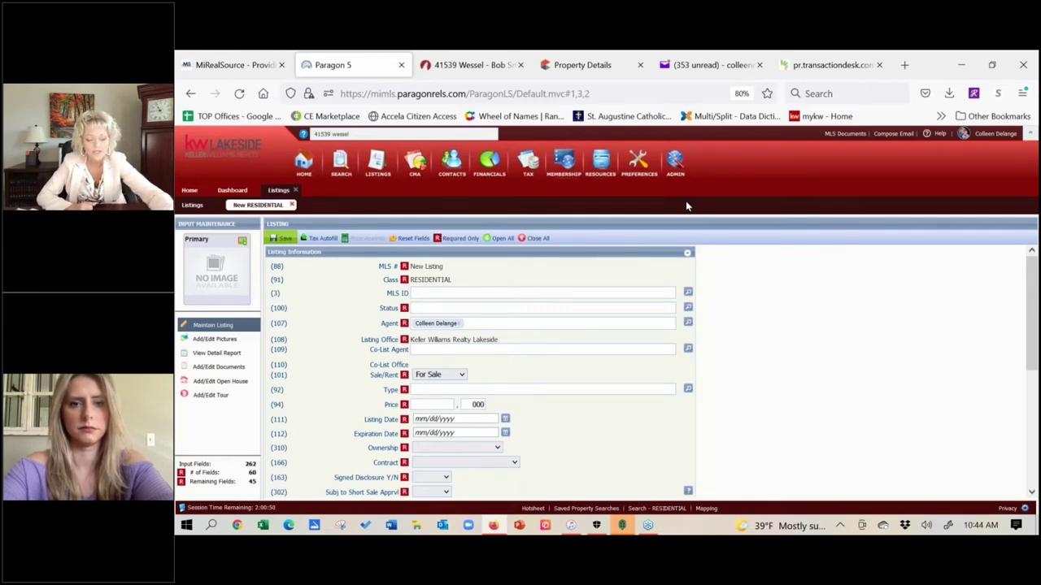
pyautogui.scroll(-5, 336, 352)
pyautogui.scroll(1, 336, 352)
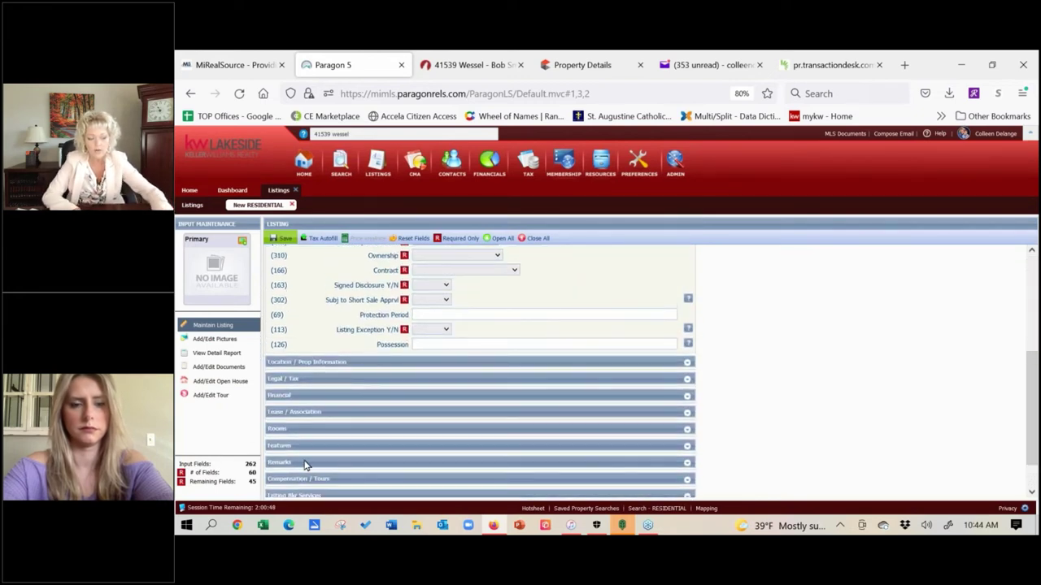
pyautogui.click(687, 363)
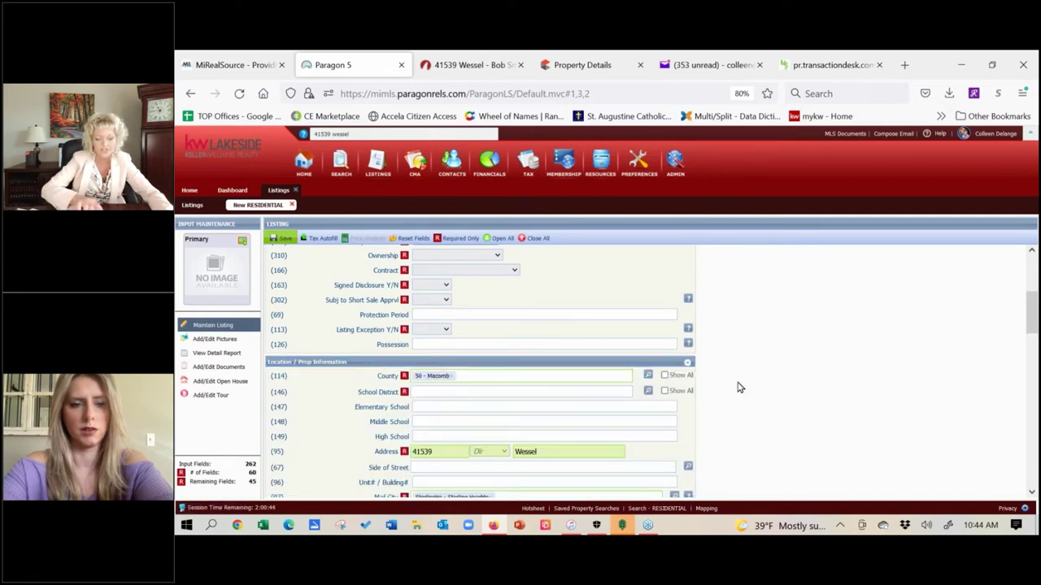
pyautogui.scroll(-2, 661, 336)
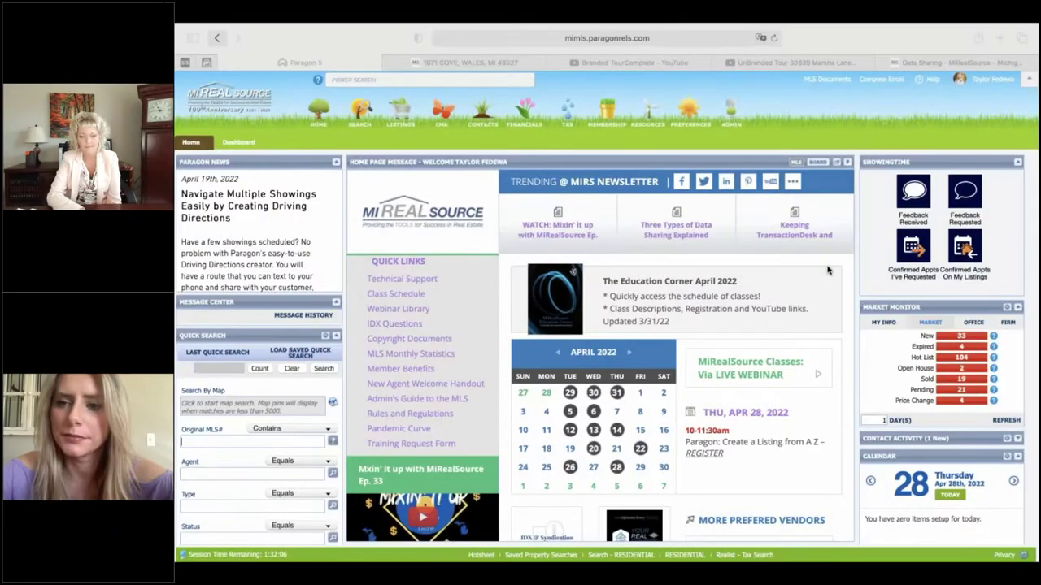
pyautogui.moveTo(665, 201)
pyautogui.click(654, 170)
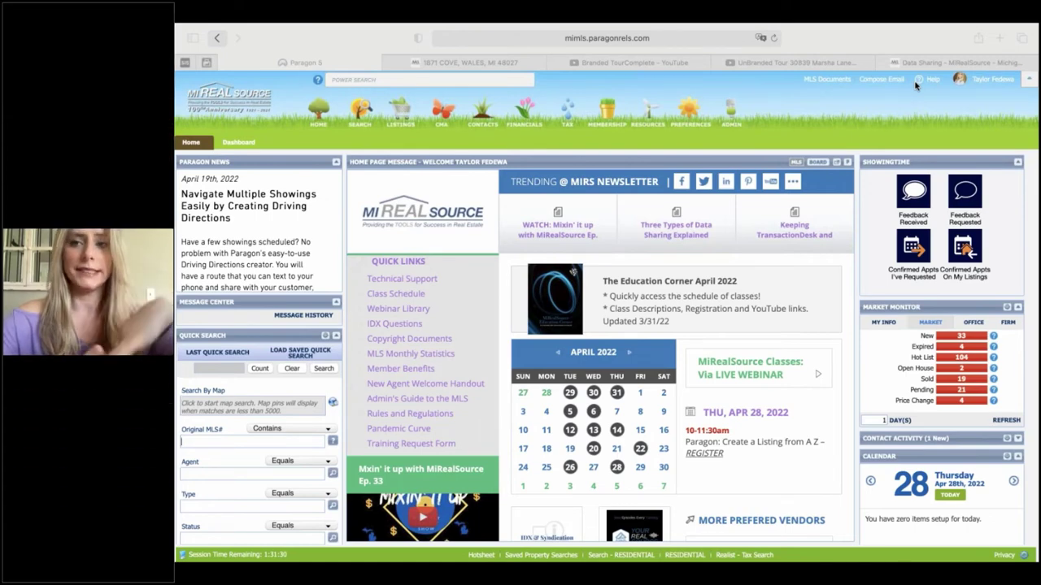
# - Switch to the desktop showing the 'A 2 Listing Entry' note in Notes
pyautogui.hotkey('ctrl', 'Left')
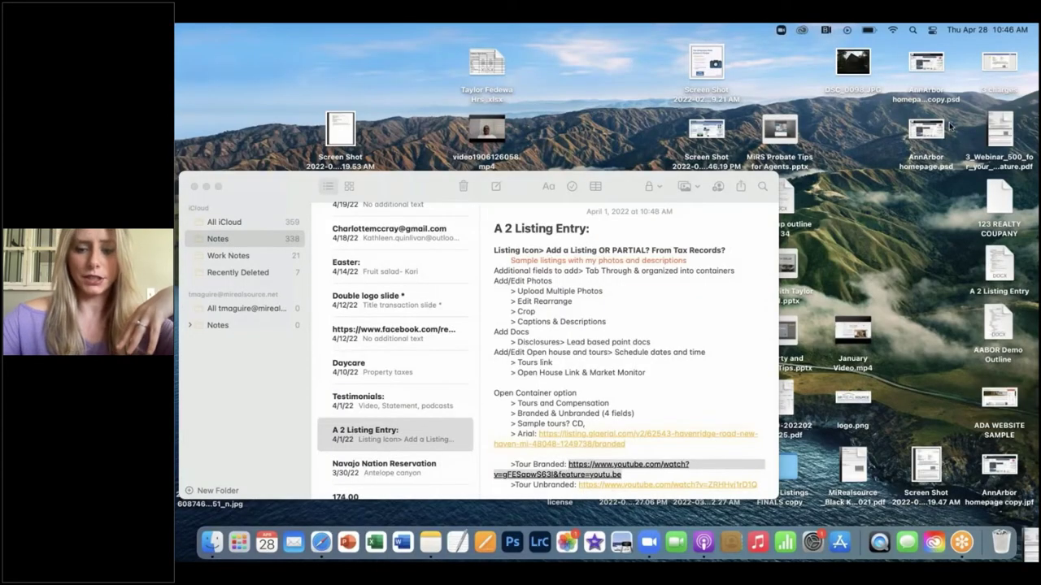
# - Go back to the full-screen Safari browser with the MiRealSource home page
pyautogui.click(321, 545)
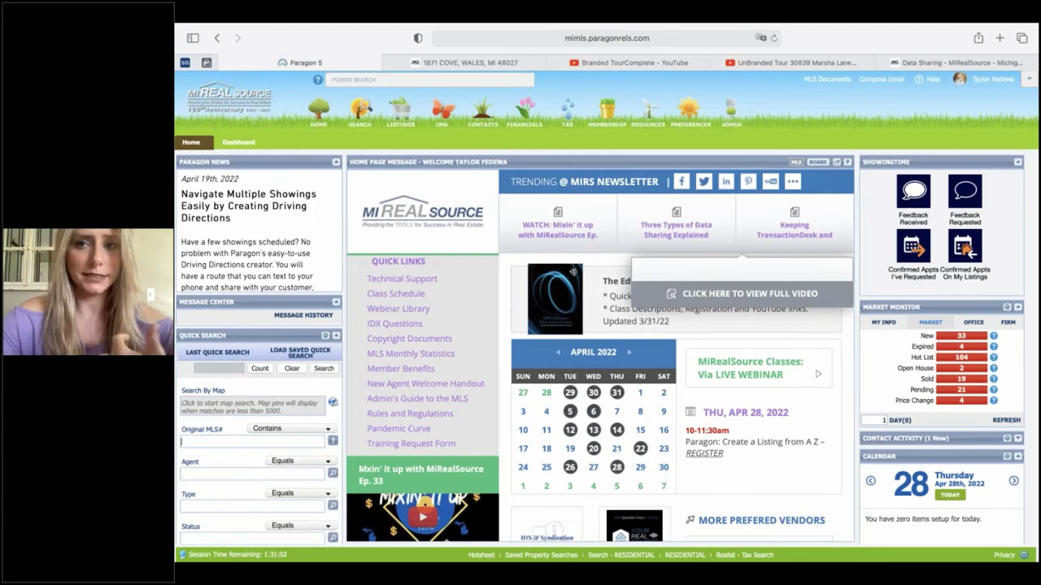
# - View the Data Sharing - MiRealSource page and its 2022 Michigan data-sharing map
pyautogui.click(935, 65)
pyautogui.scroll(3, 401, 260)
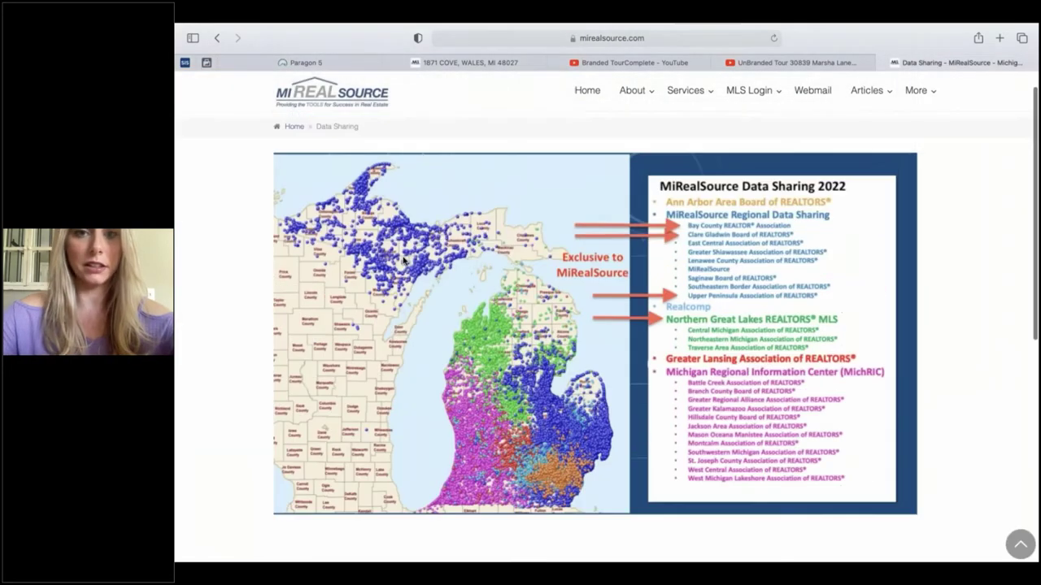
pyautogui.scroll(-1, 402, 261)
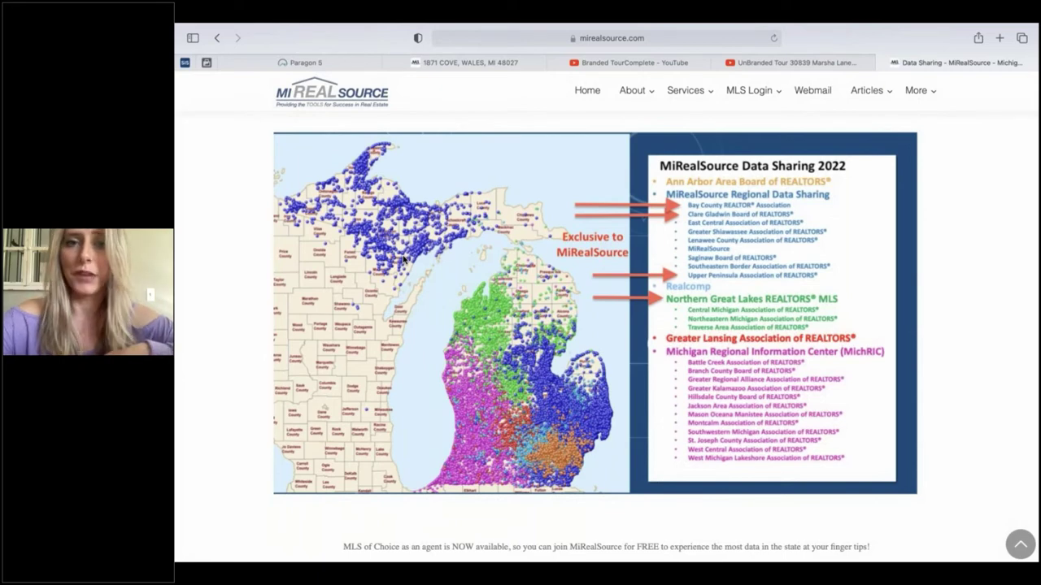
# - Switch back to the Paragon 5 browser tab
pyautogui.click(324, 64)
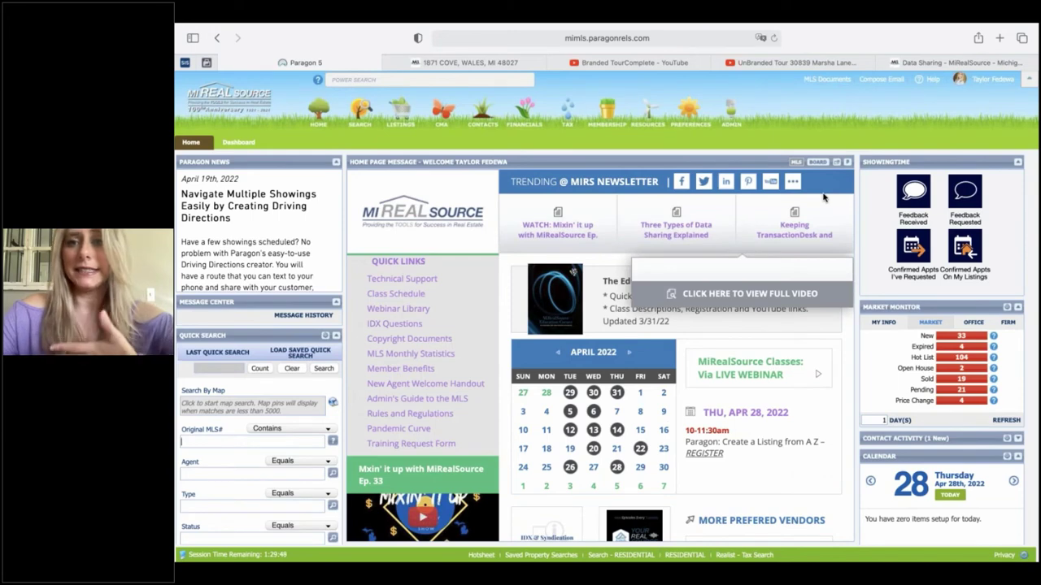
# - Assume the listing agent's identity by searching her name and selecting her licensee record
pyautogui.click(911, 139)
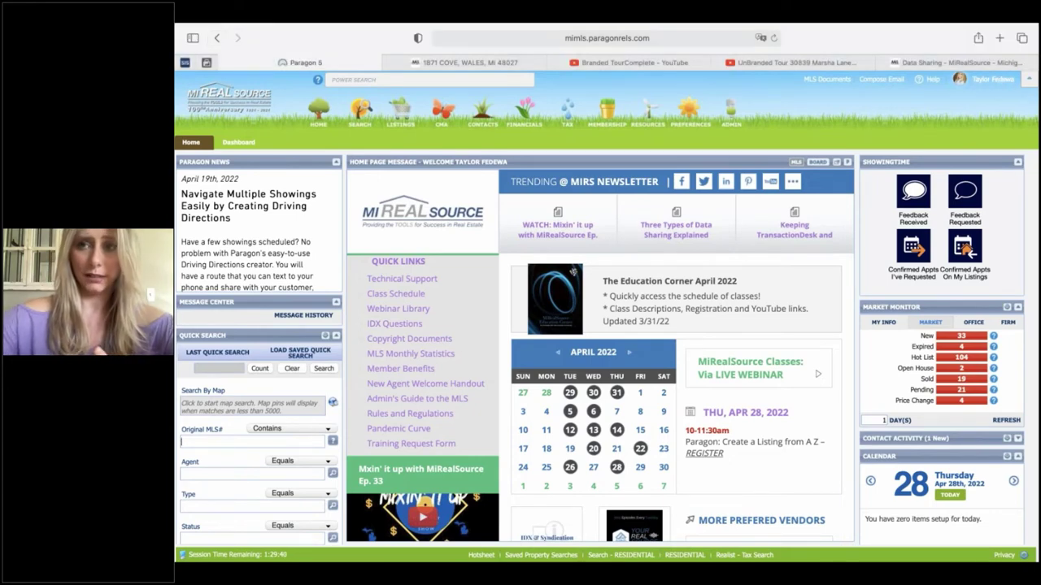
pyautogui.click(982, 79)
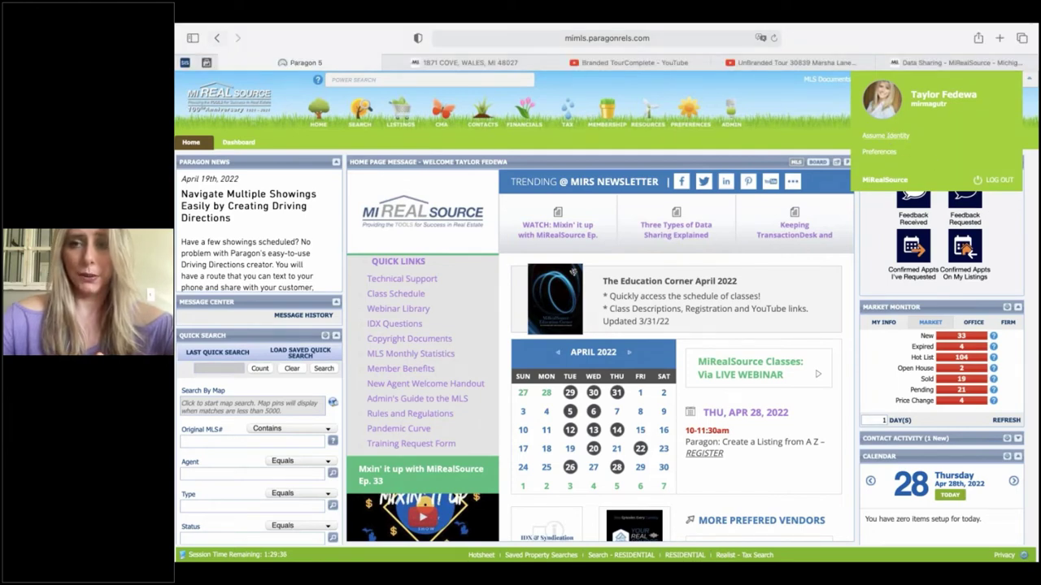
pyautogui.click(886, 136)
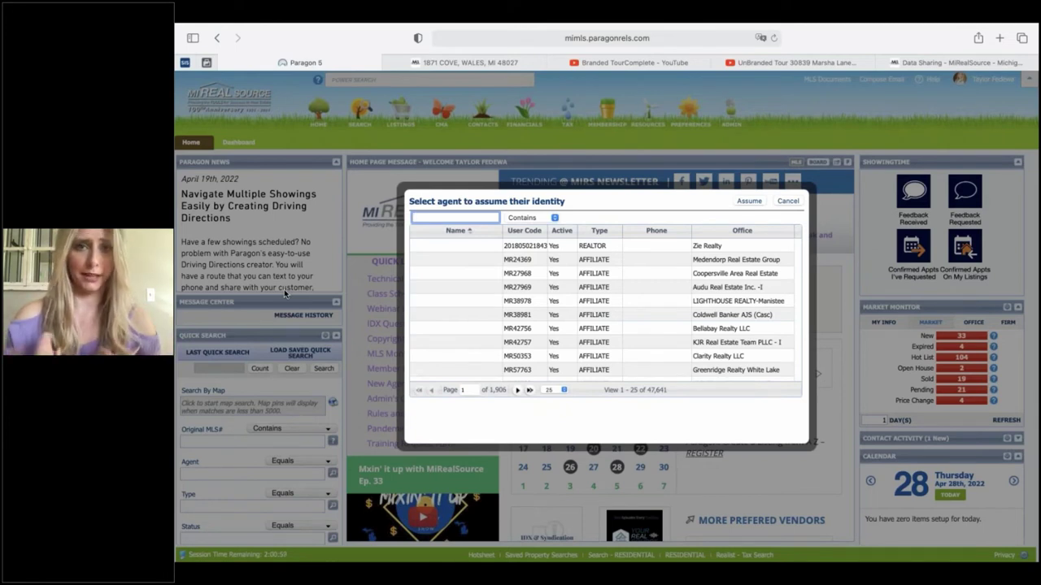
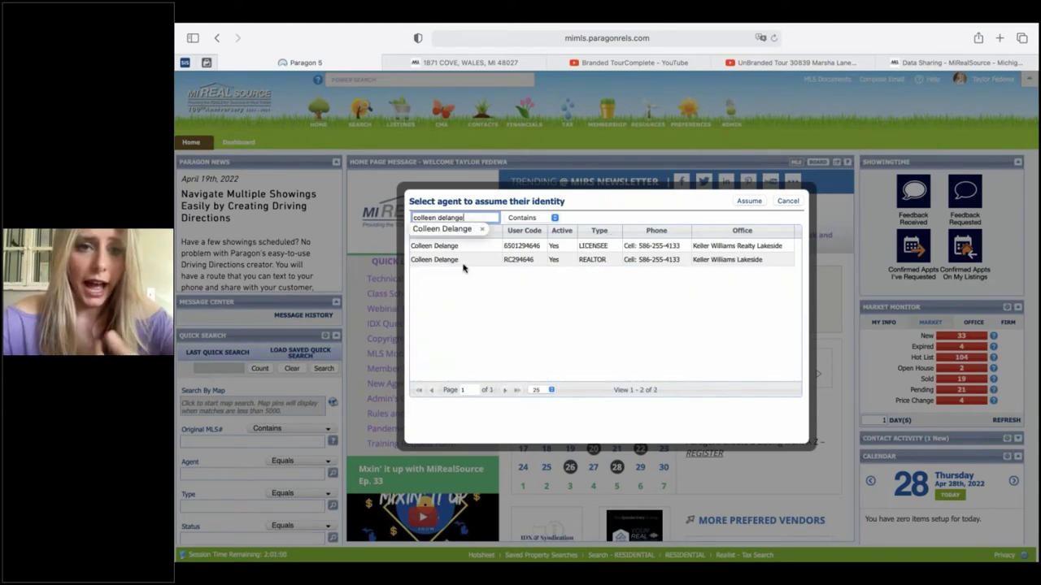
pyautogui.click(478, 230)
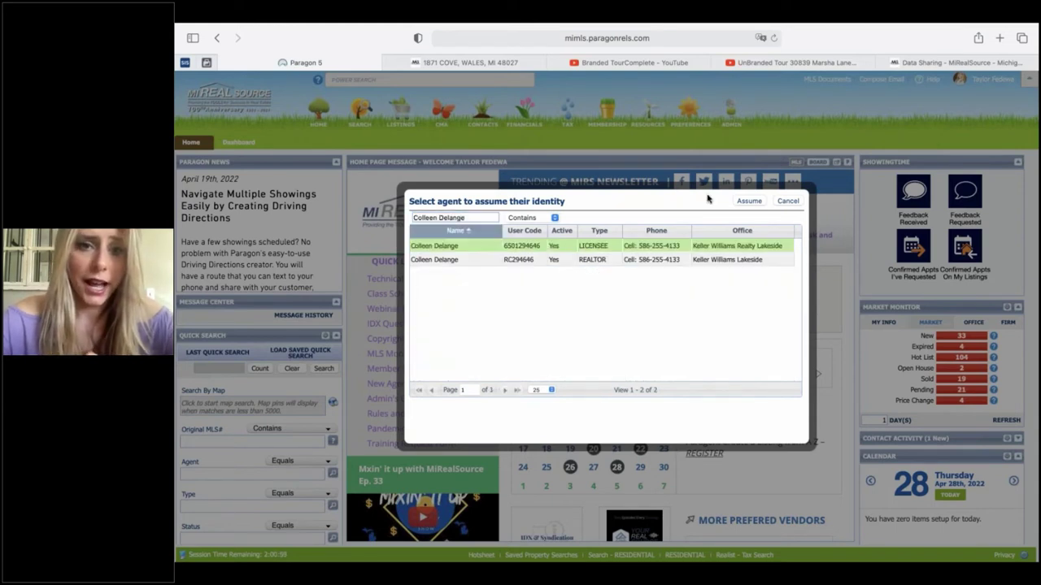
pyautogui.click(749, 203)
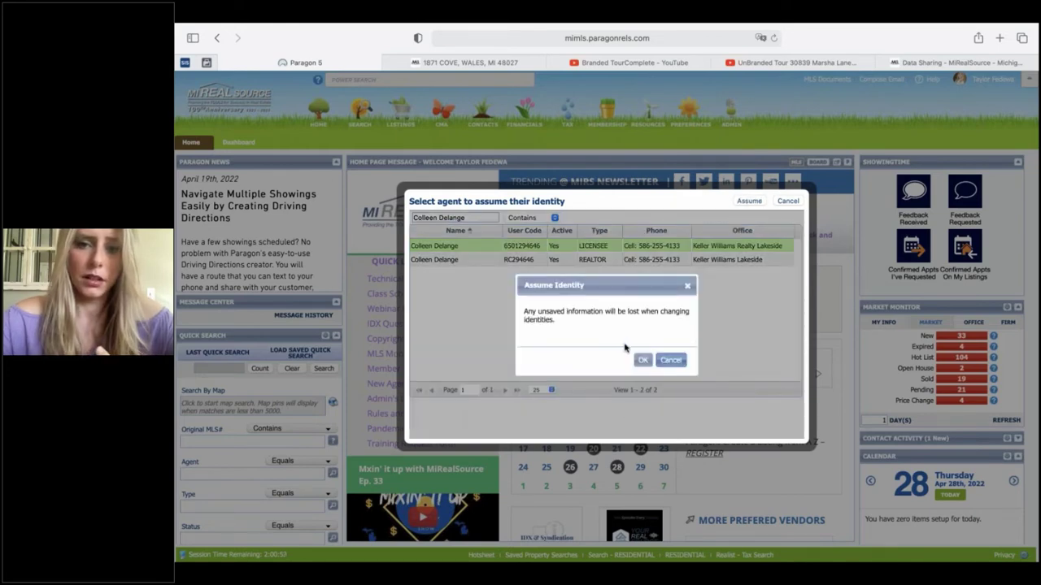
pyautogui.click(640, 361)
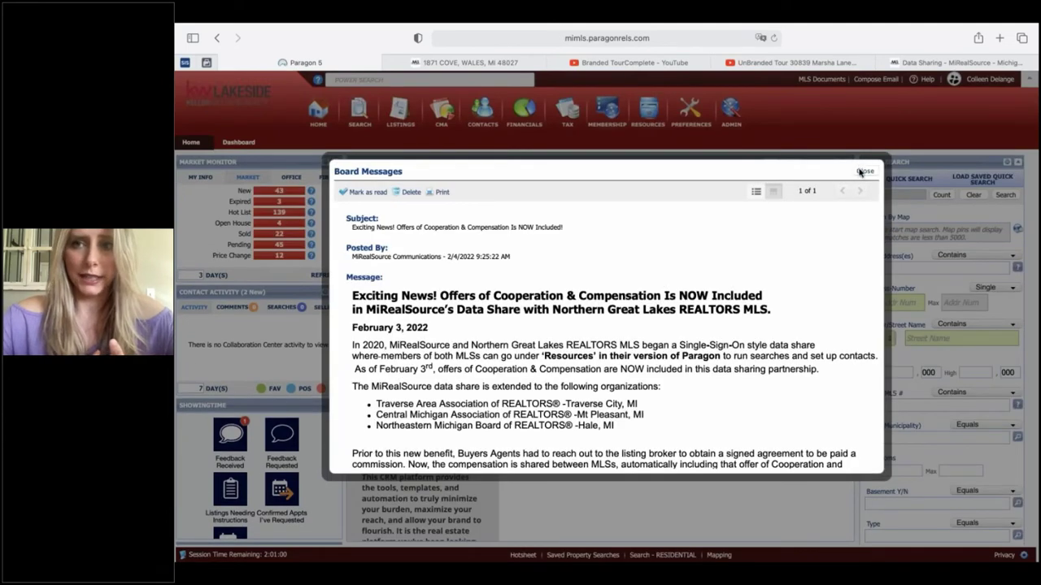
# - Close the Board Messages notice and bring up the Listings menu
pyautogui.click(862, 171)
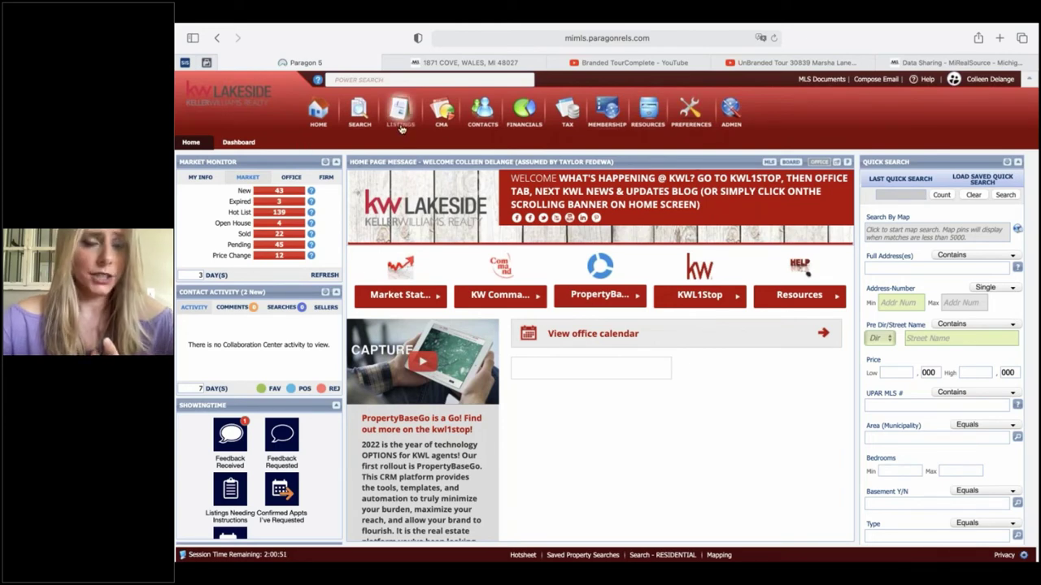
pyautogui.moveTo(399, 128)
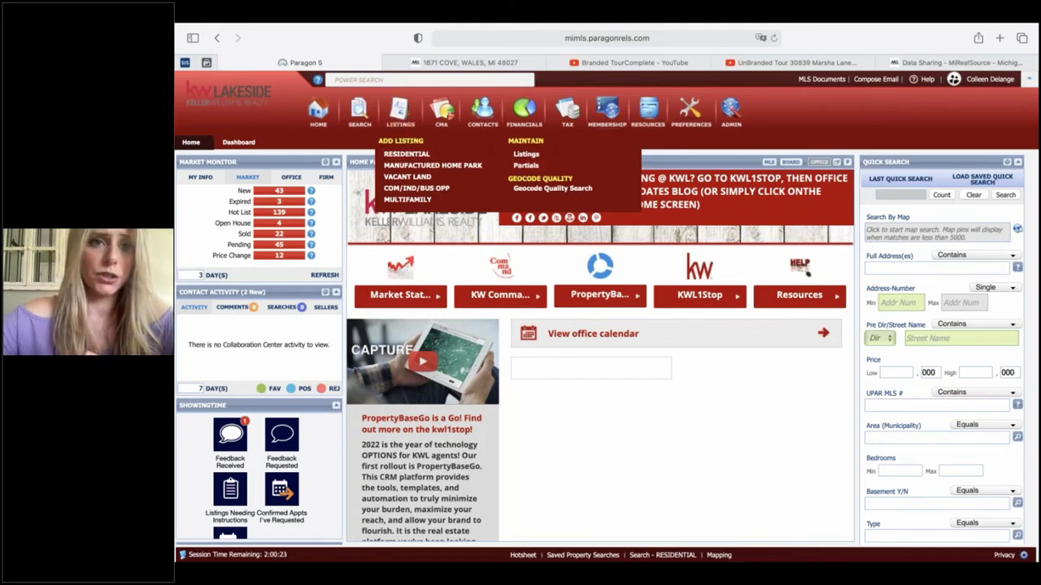
pyautogui.click(527, 166)
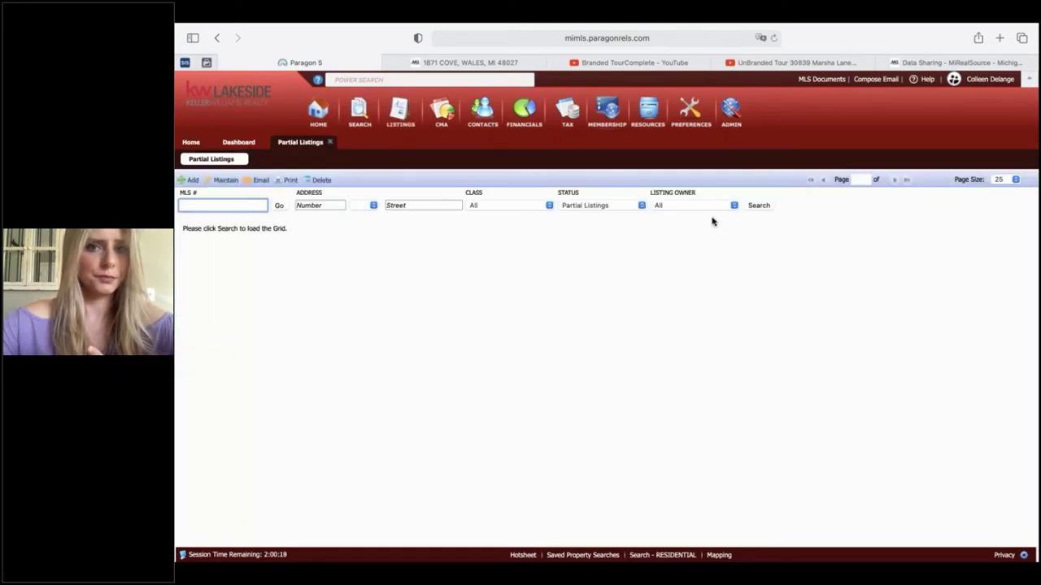
pyautogui.click(708, 205)
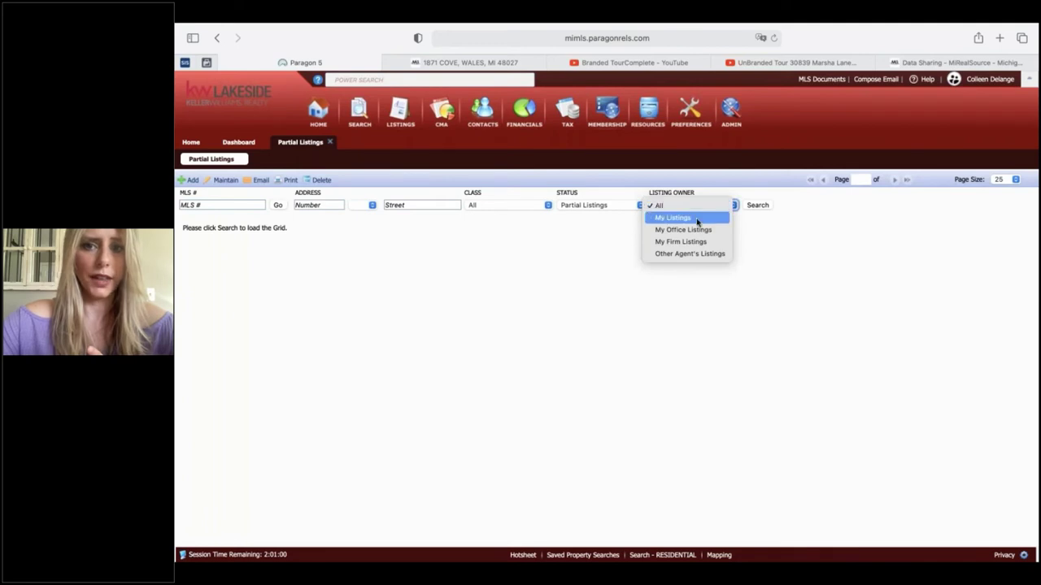
pyautogui.click(697, 221)
pyautogui.click(754, 207)
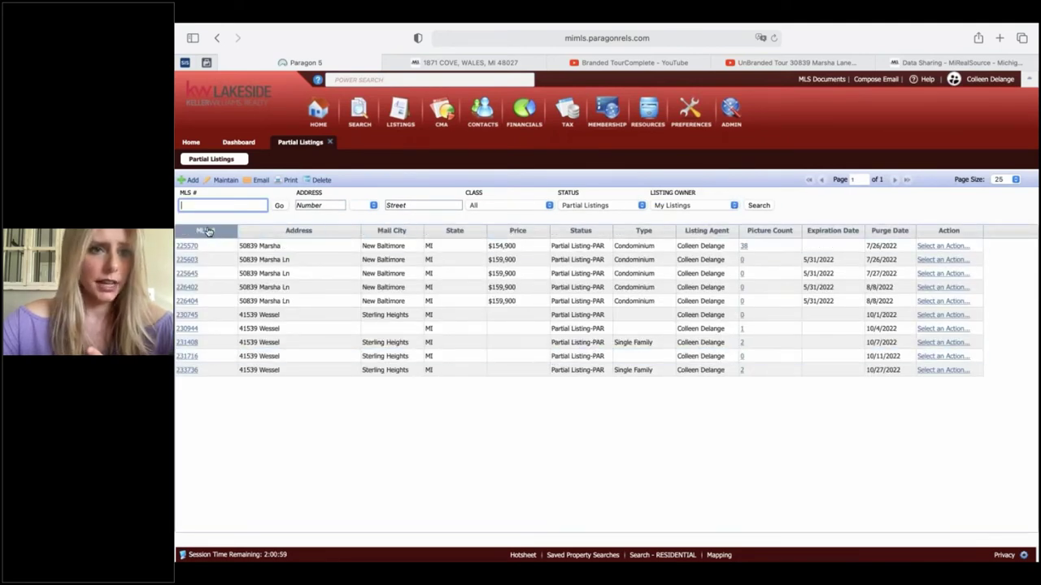
pyautogui.click(187, 245)
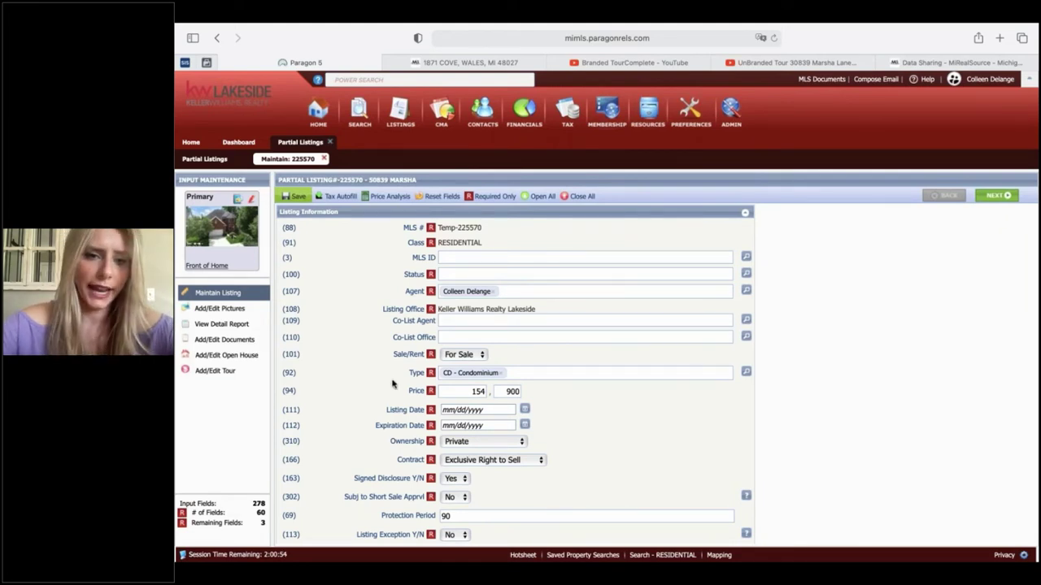
# - Scroll through listing 225570's form and place the caret in the empty MLS ID field
pyautogui.scroll(-3, 394, 384)
pyautogui.scroll(-2, 486, 311)
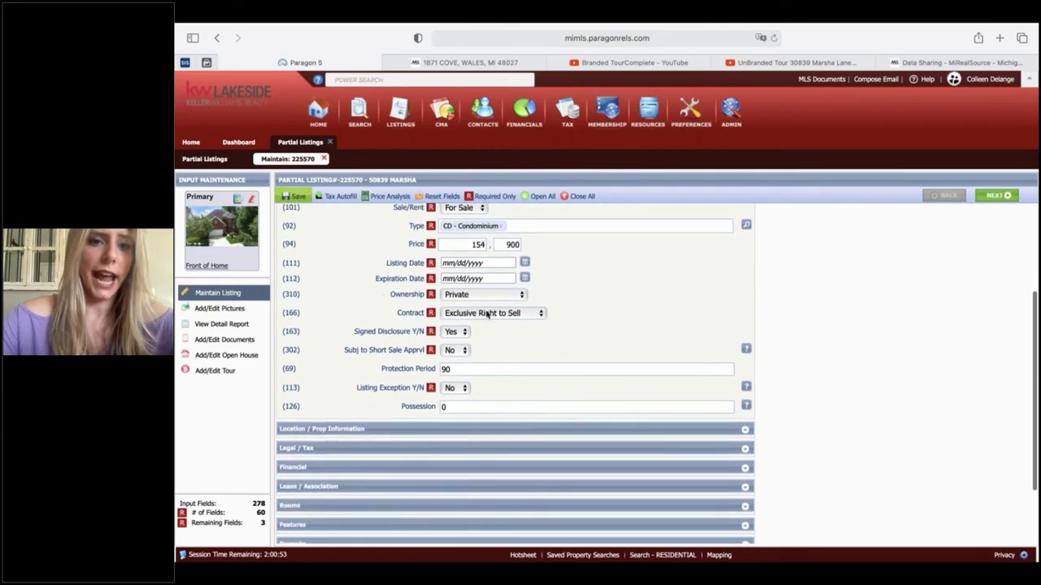
pyautogui.scroll(-4, 486, 311)
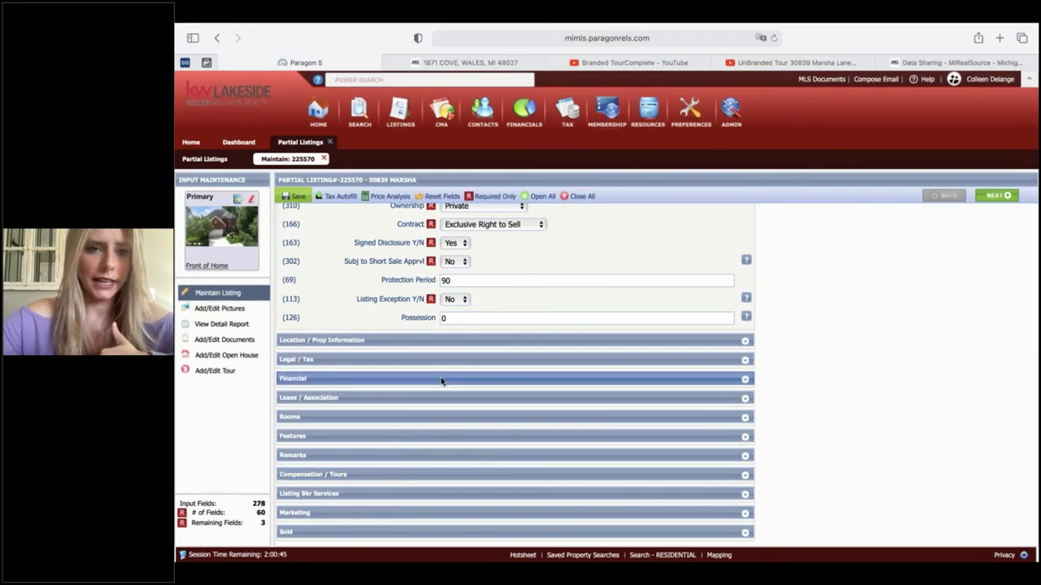
pyautogui.scroll(6, 442, 380)
pyautogui.scroll(-5, 442, 384)
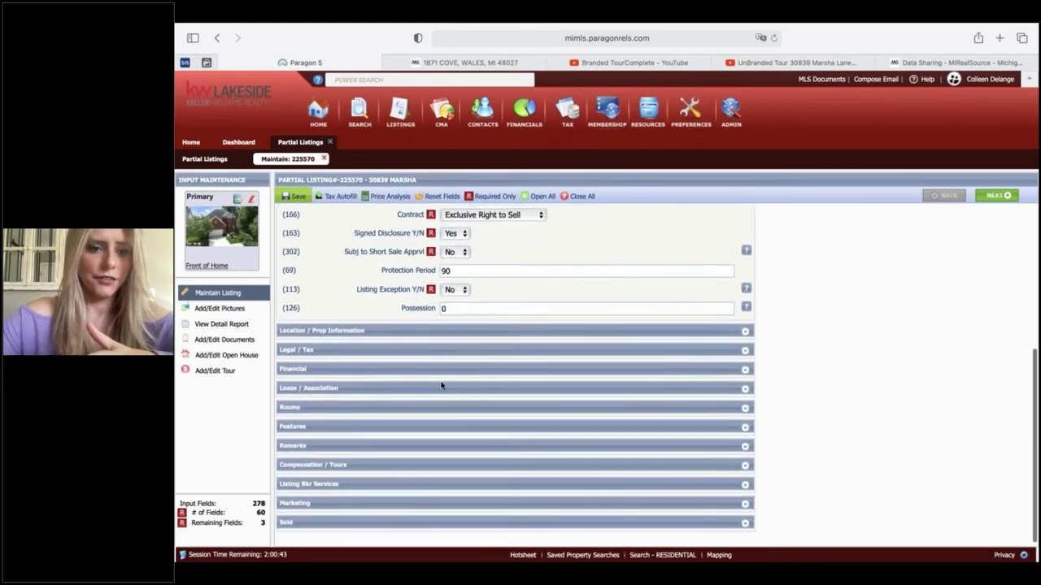
pyautogui.scroll(3, 449, 317)
pyautogui.scroll(2, 455, 314)
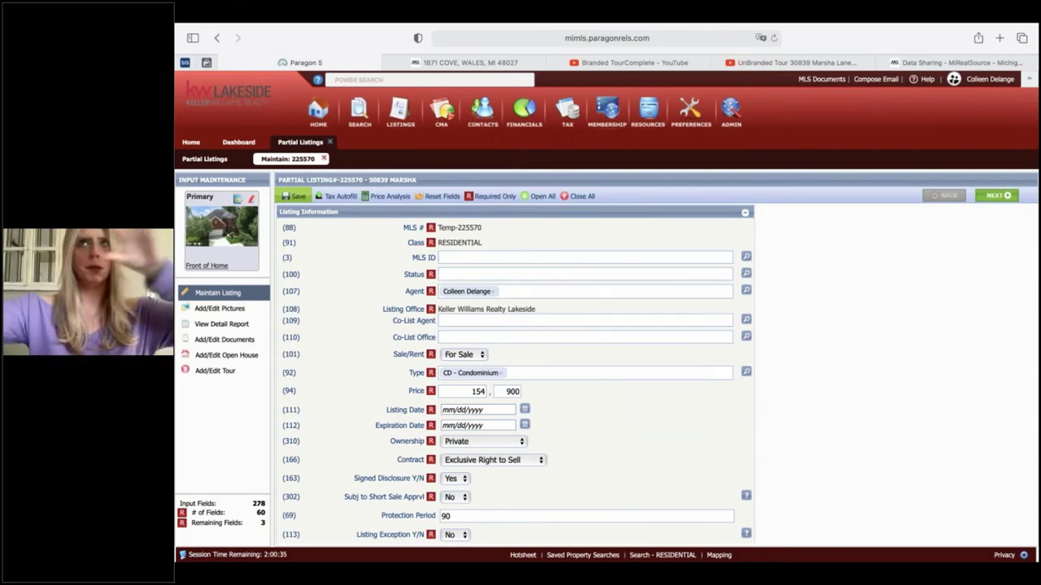
pyautogui.click(440, 257)
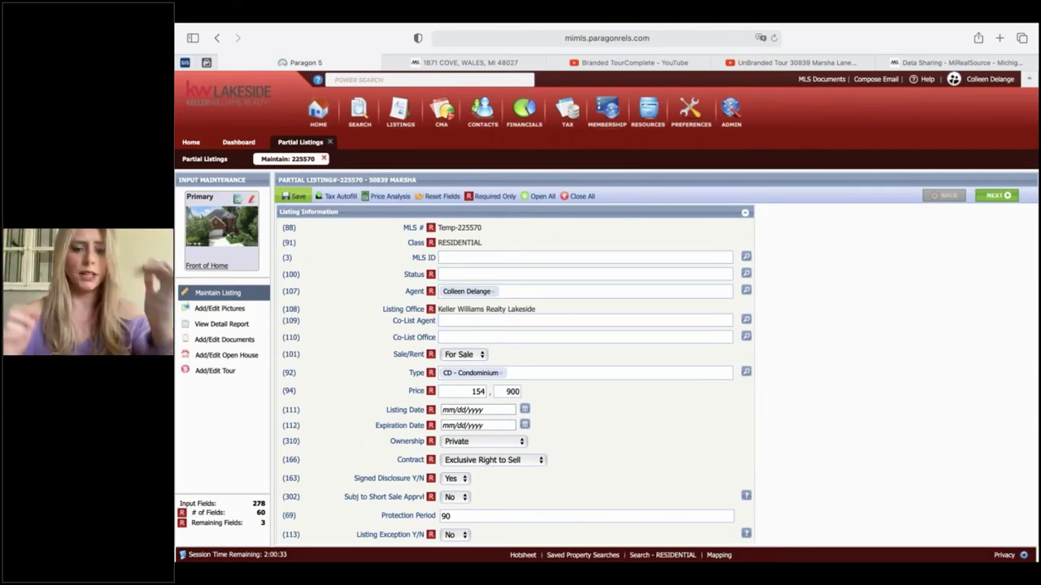
# - Toggle Location / Prop Information open and closed, then expand Compensation / Tours showing 3.00 Percent
pyautogui.scroll(-5, 740, 431)
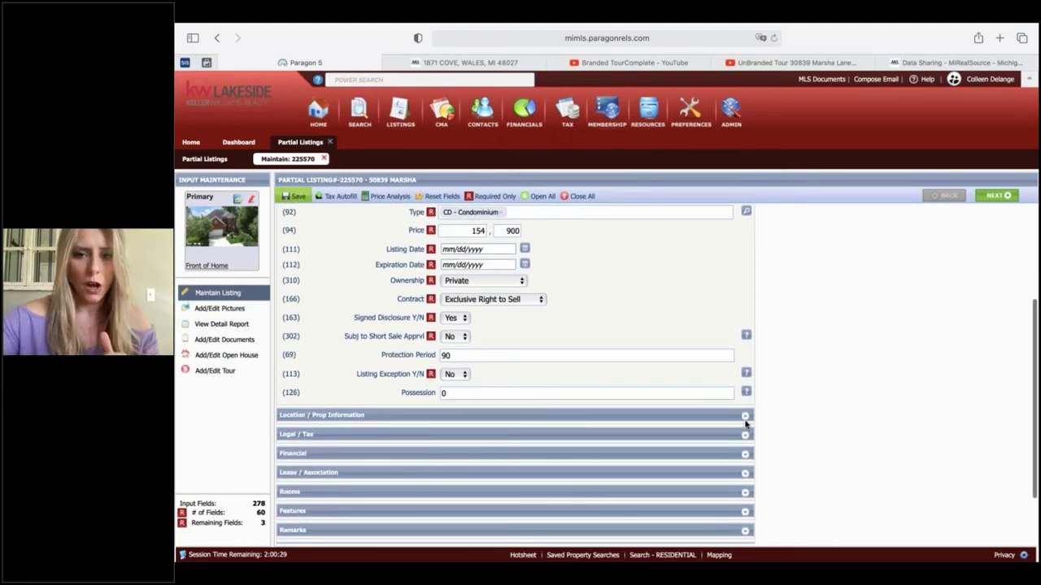
pyautogui.click(745, 416)
pyautogui.click(745, 415)
pyautogui.scroll(4, 733, 297)
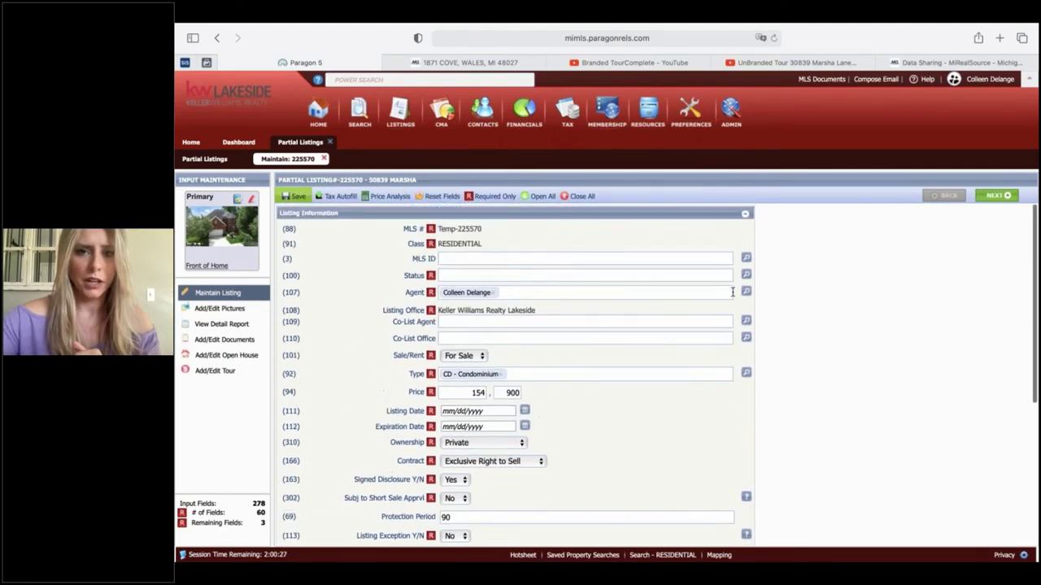
pyautogui.scroll(-6, 735, 295)
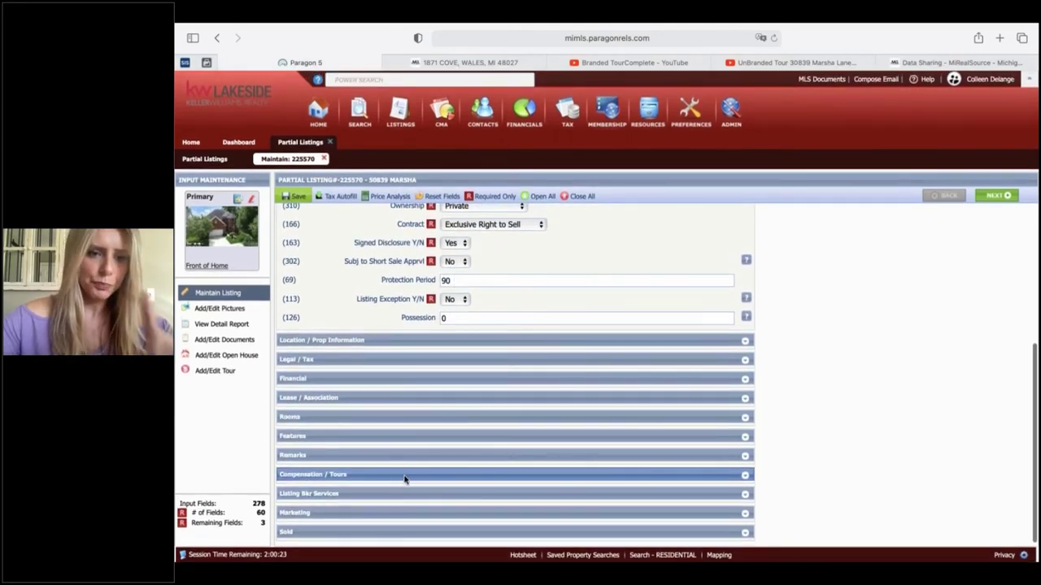
pyautogui.click(746, 479)
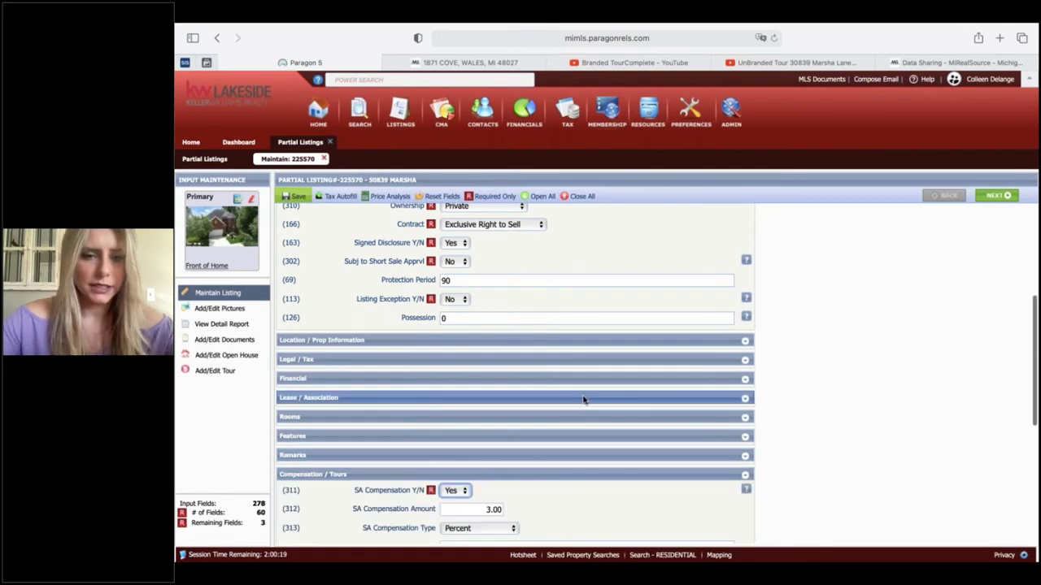
# - Review the 3.00 percent compensation and video tour links, then bring up the Branded TourComplete video
pyautogui.scroll(-5, 584, 399)
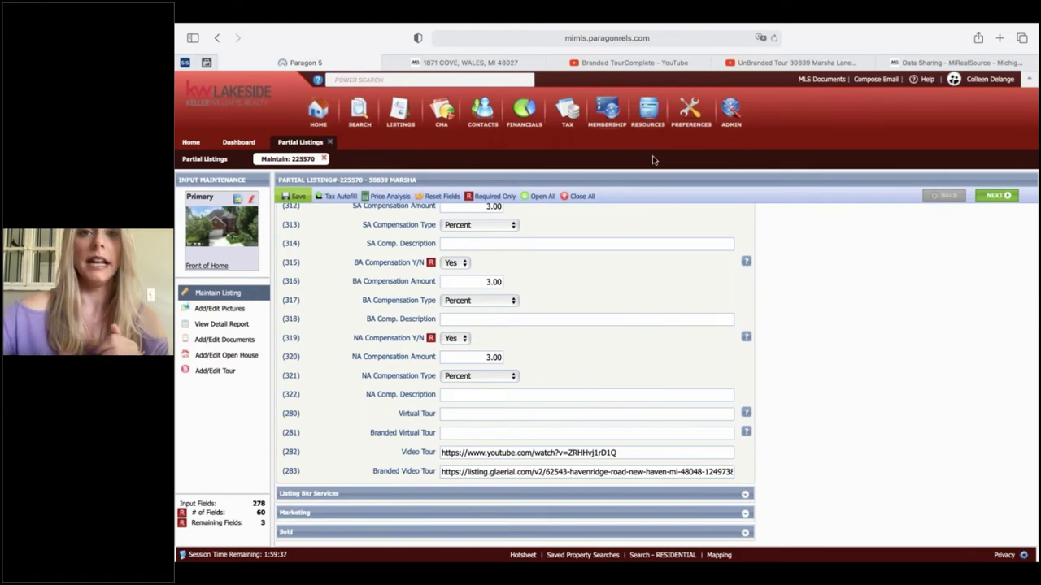
pyautogui.click(618, 64)
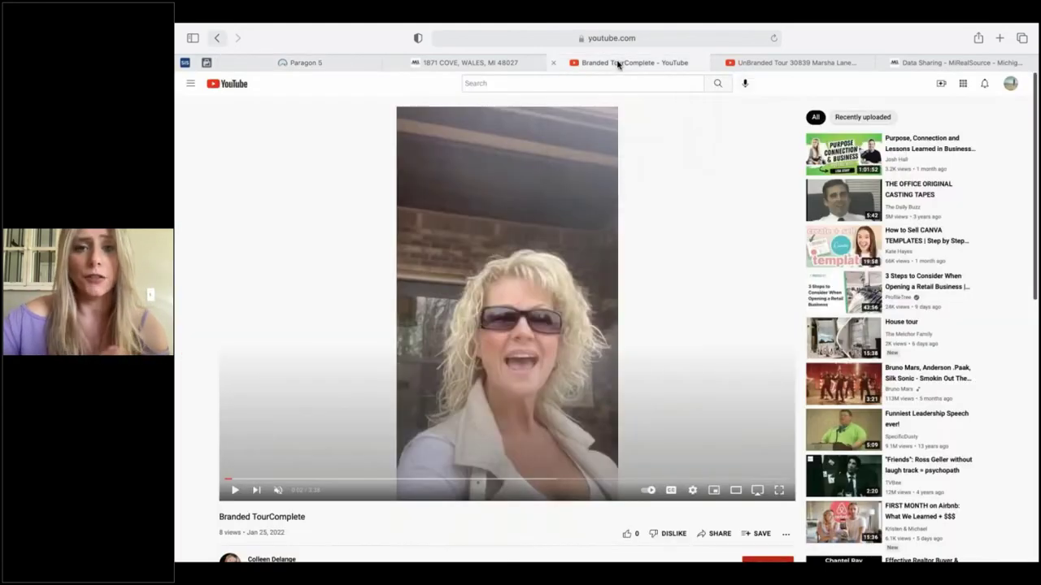
# - Play the branded tour video with the volume turned all the way down, then pause it
pyautogui.click(233, 490)
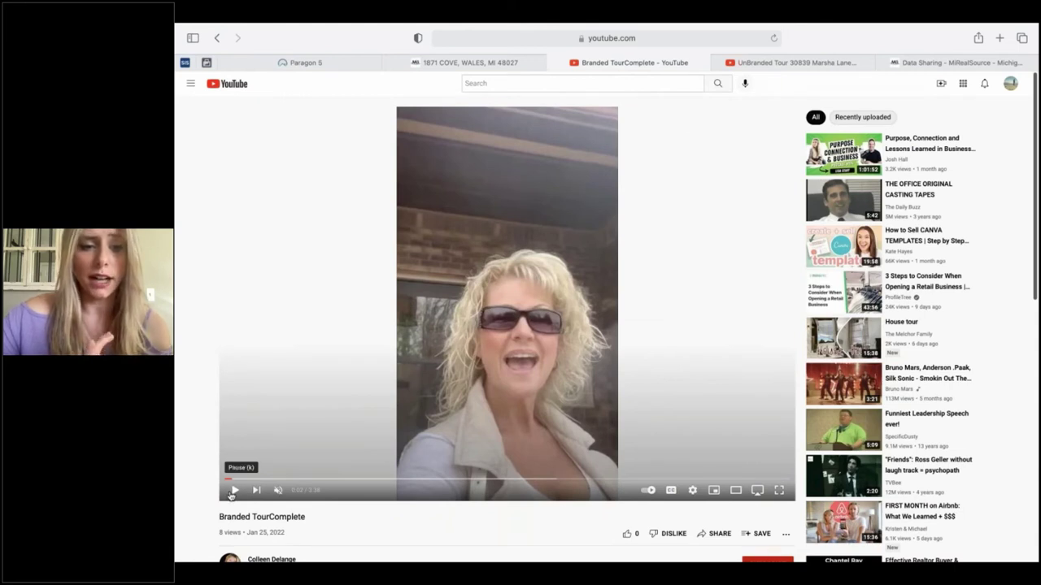
pyautogui.click(278, 491)
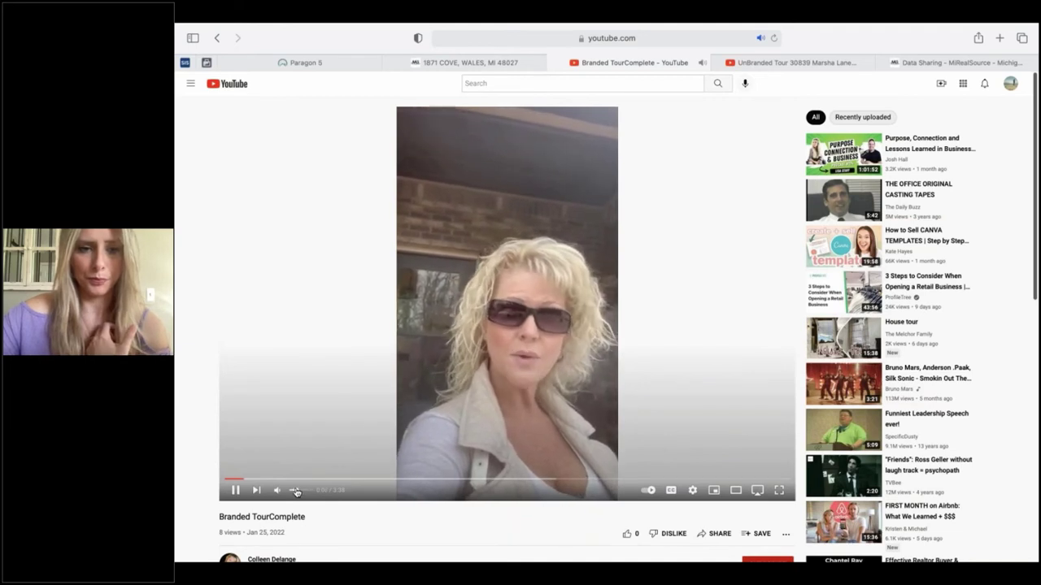
pyautogui.click(296, 492)
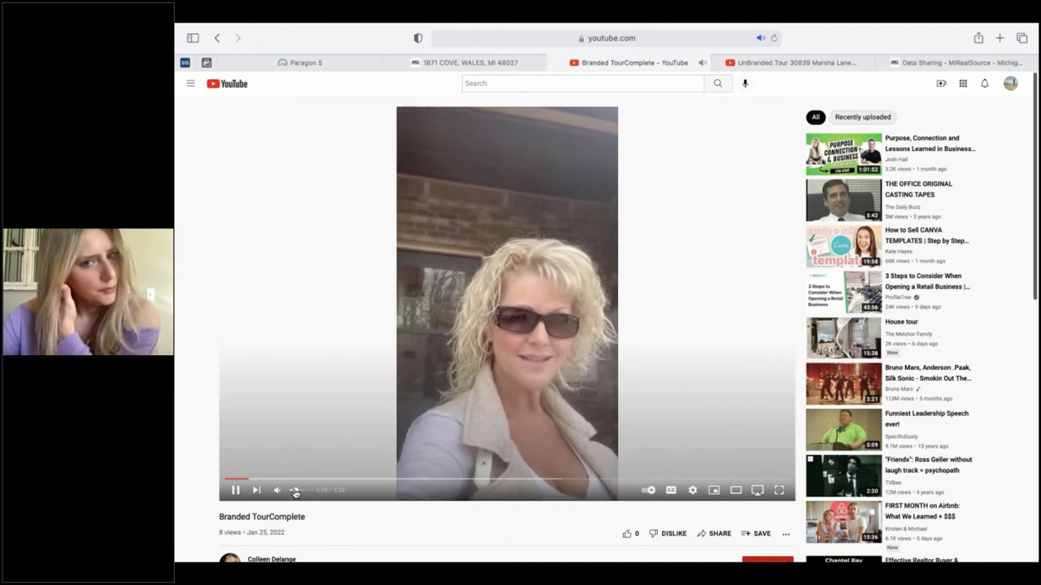
pyautogui.moveTo(296, 492)
pyautogui.mouseDown()
pyautogui.moveTo(283, 494)
pyautogui.moveTo(302, 493)
pyautogui.mouseUp()
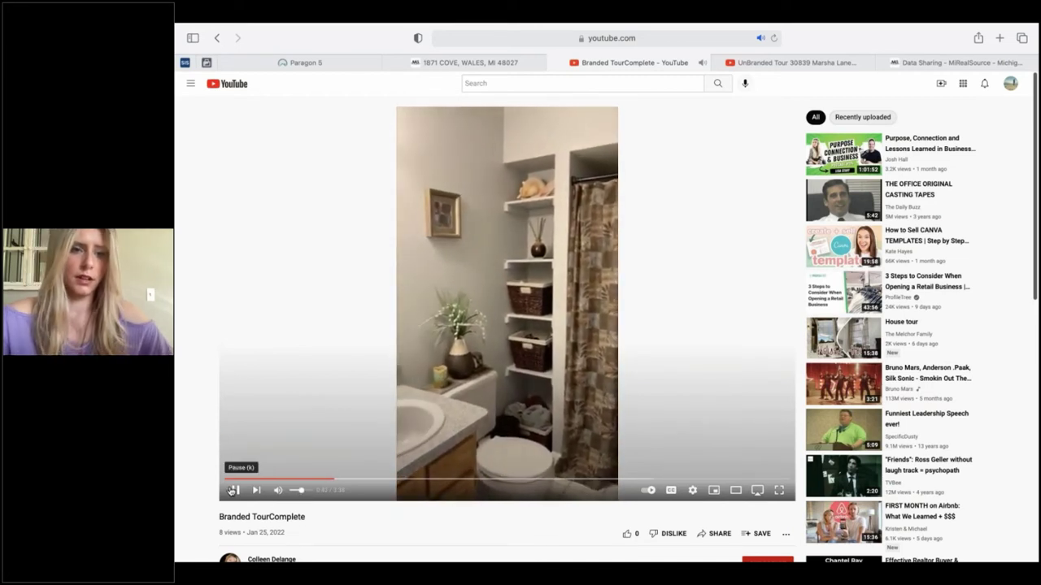
pyautogui.click(233, 491)
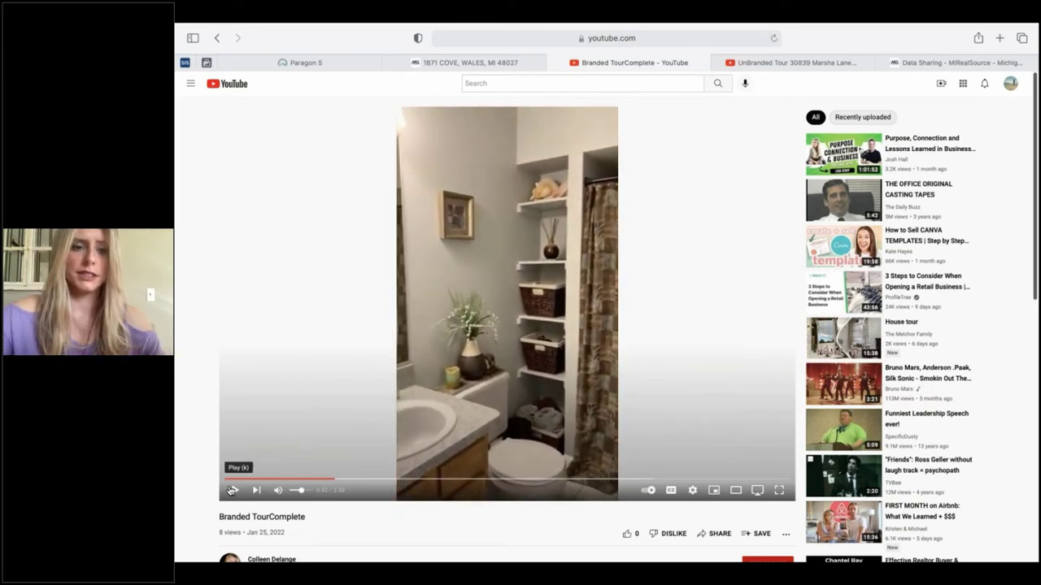
pyautogui.scroll(-1, 366, 483)
pyautogui.scroll(-2, 367, 482)
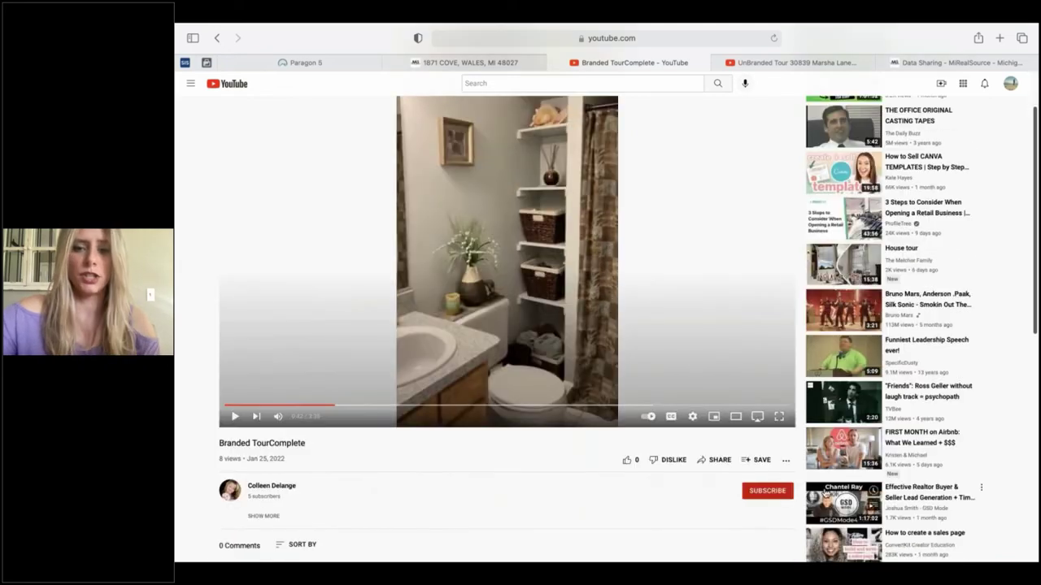
pyautogui.click(718, 460)
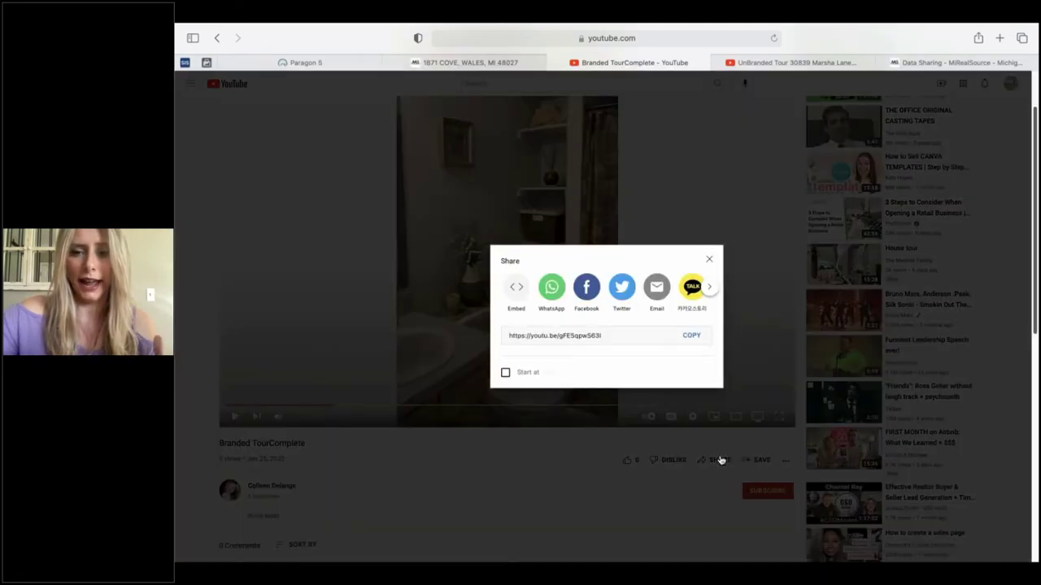
pyautogui.click(709, 260)
pyautogui.click(785, 63)
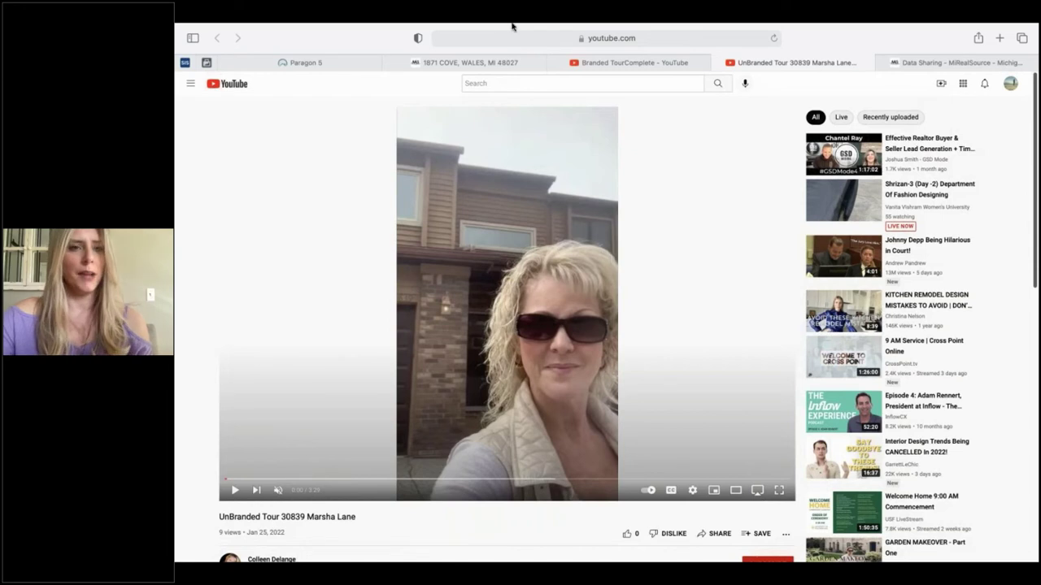
pyautogui.click(337, 65)
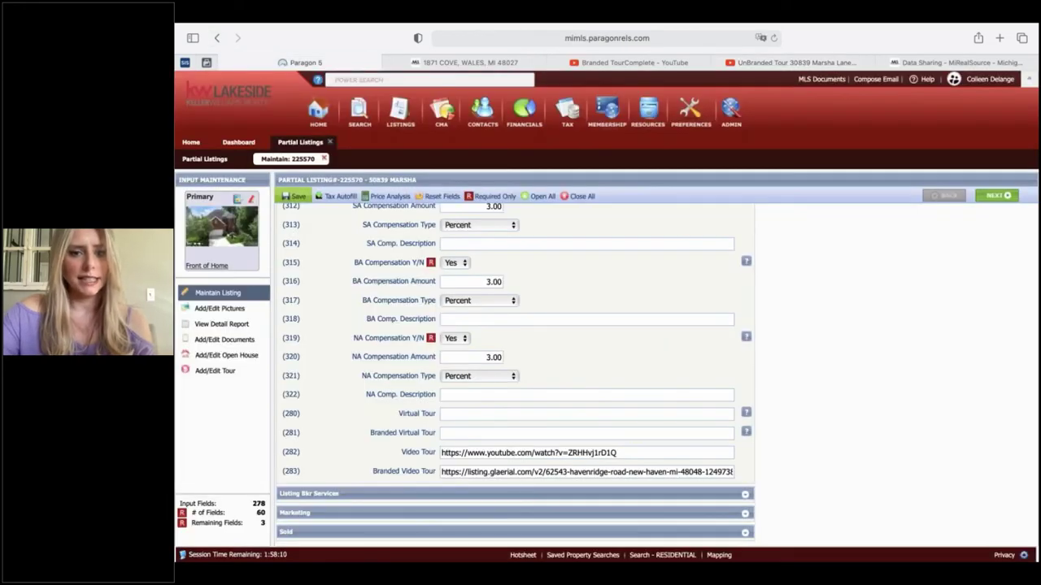
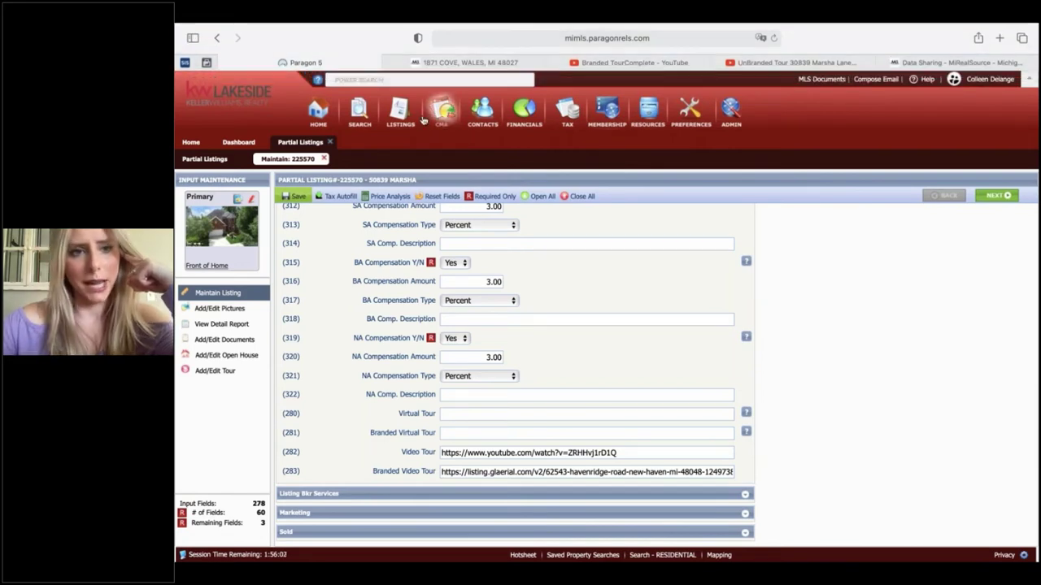
# - Close listing 225570's maintenance page and reopen it for editing
pyautogui.click(323, 159)
pyautogui.moveTo(175, 343)
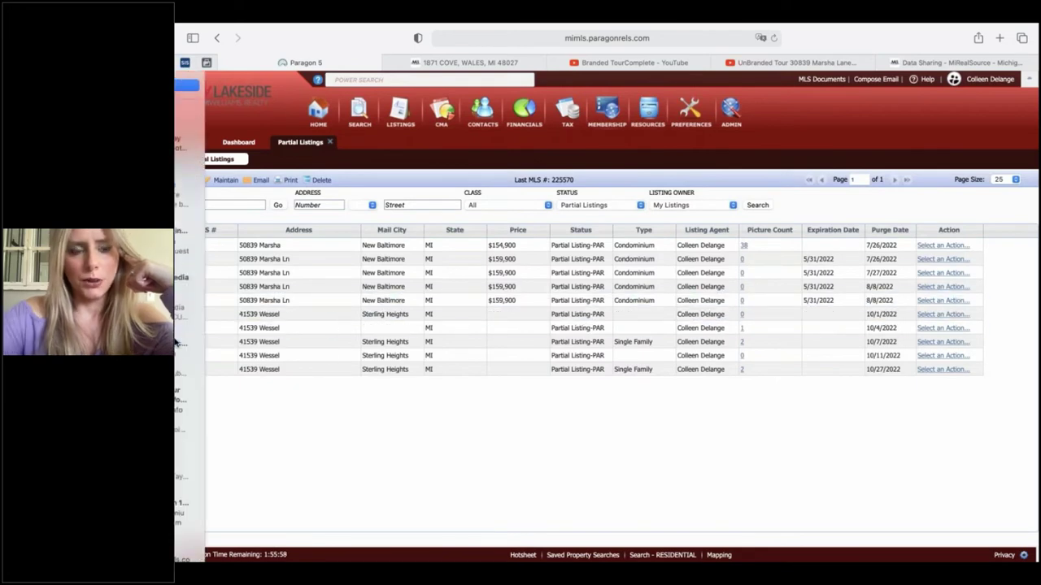
pyautogui.click(203, 244)
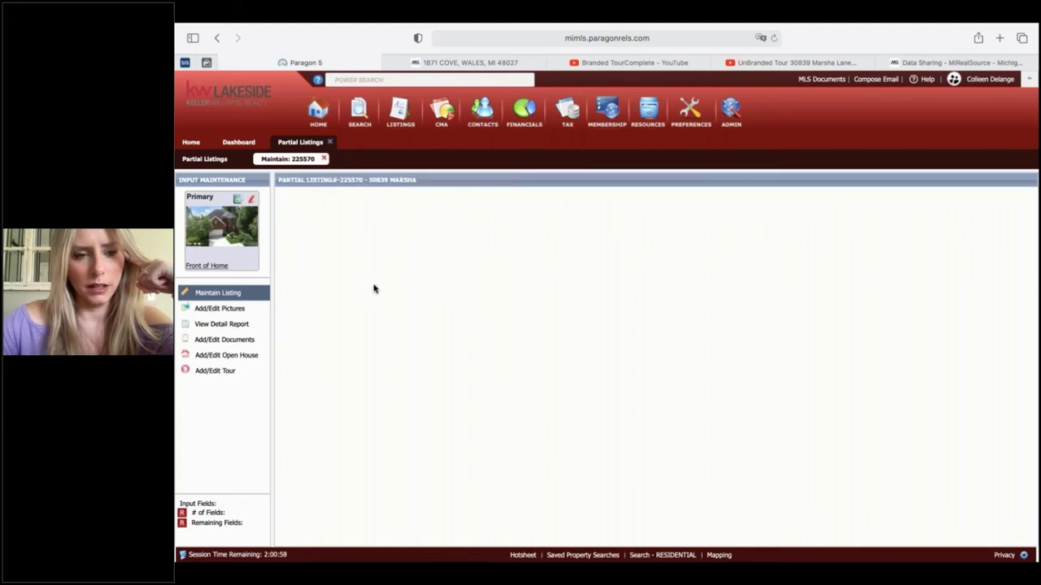
# - Save listing 225570 as a partial listing and bring up its photo grid
pyautogui.moveTo(292, 198)
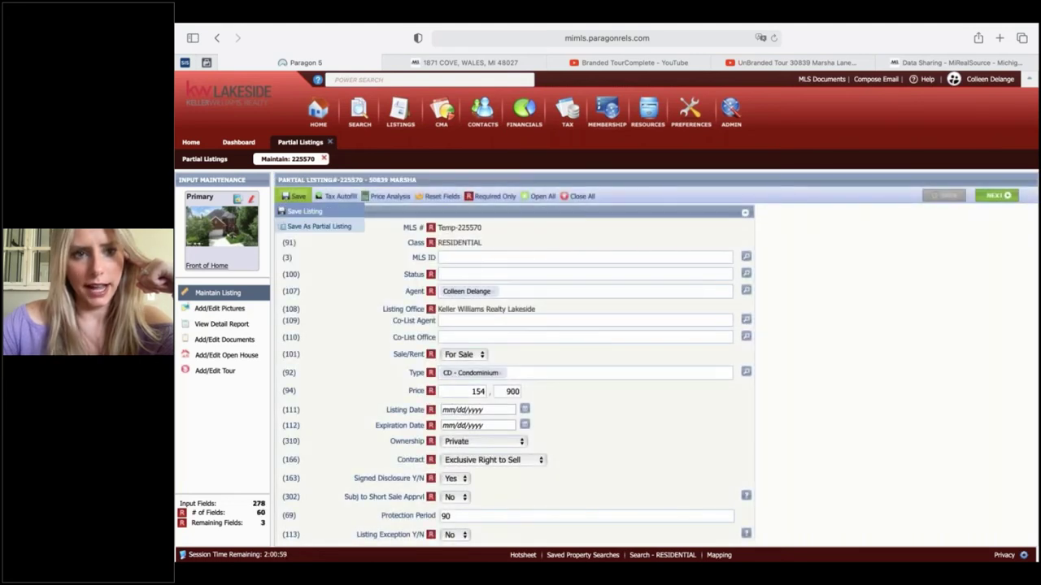
pyautogui.click(301, 230)
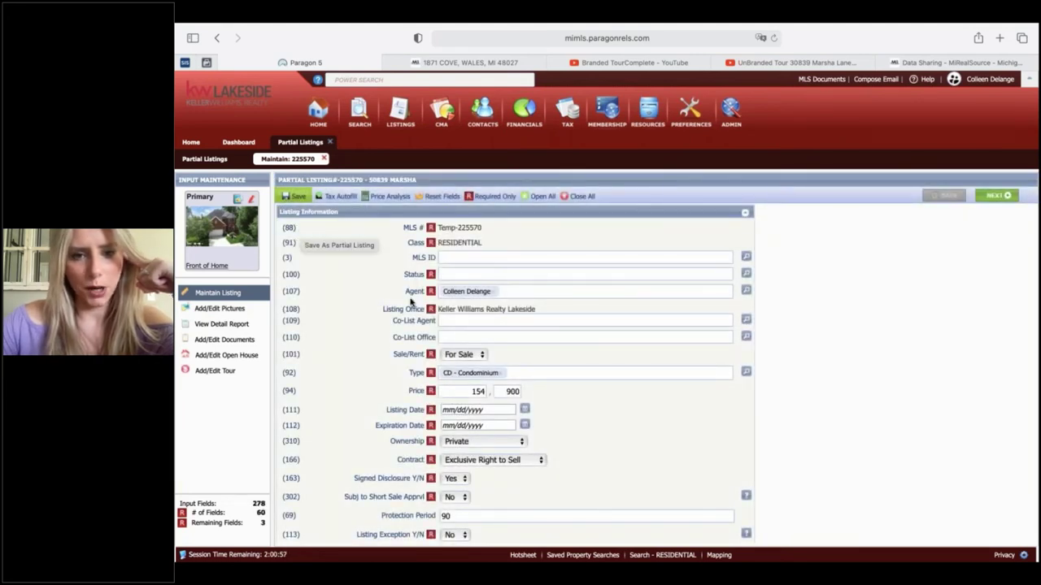
pyautogui.click(236, 309)
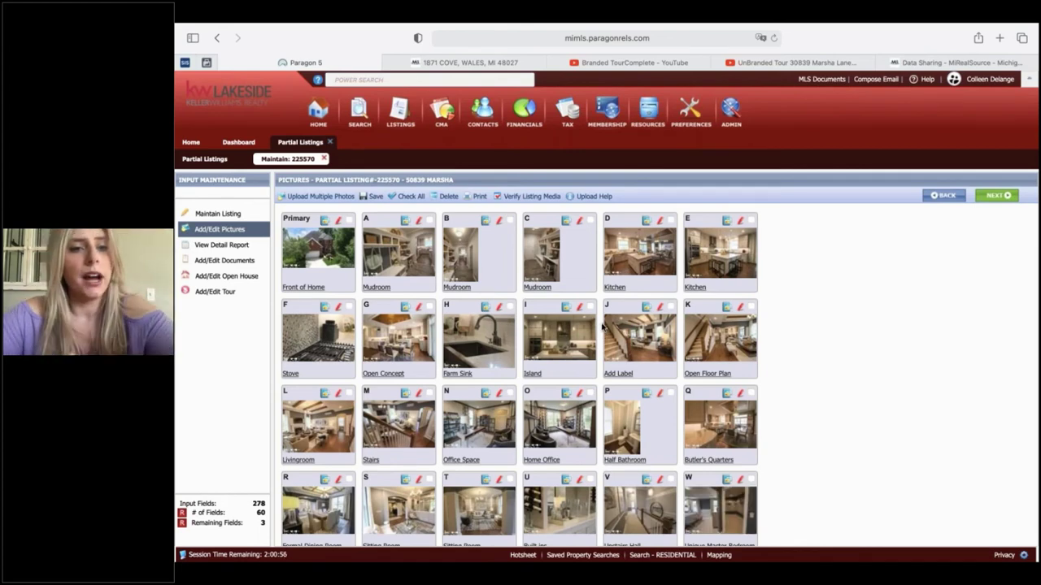
pyautogui.click(335, 198)
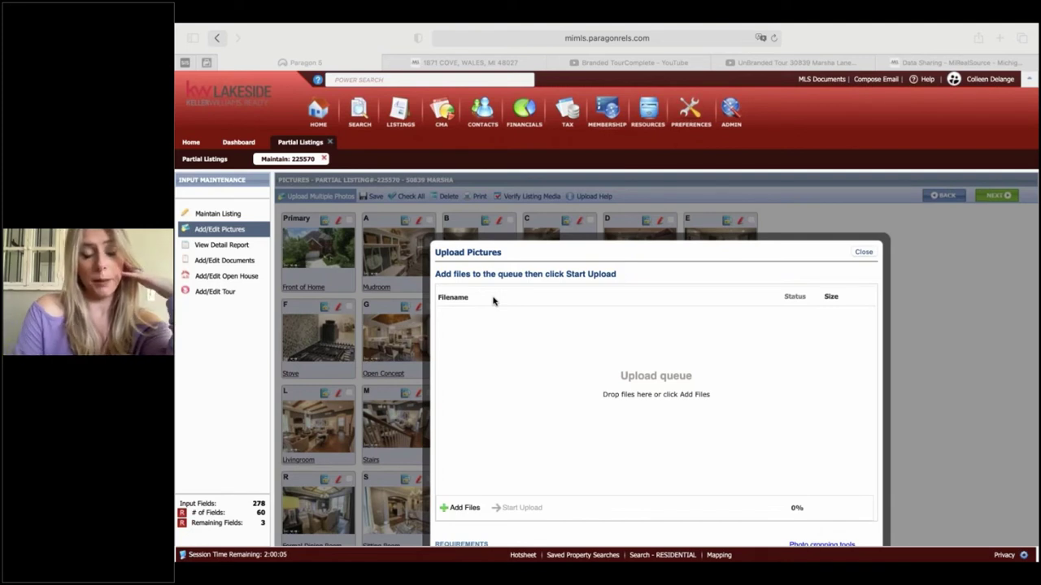
pyautogui.click(868, 253)
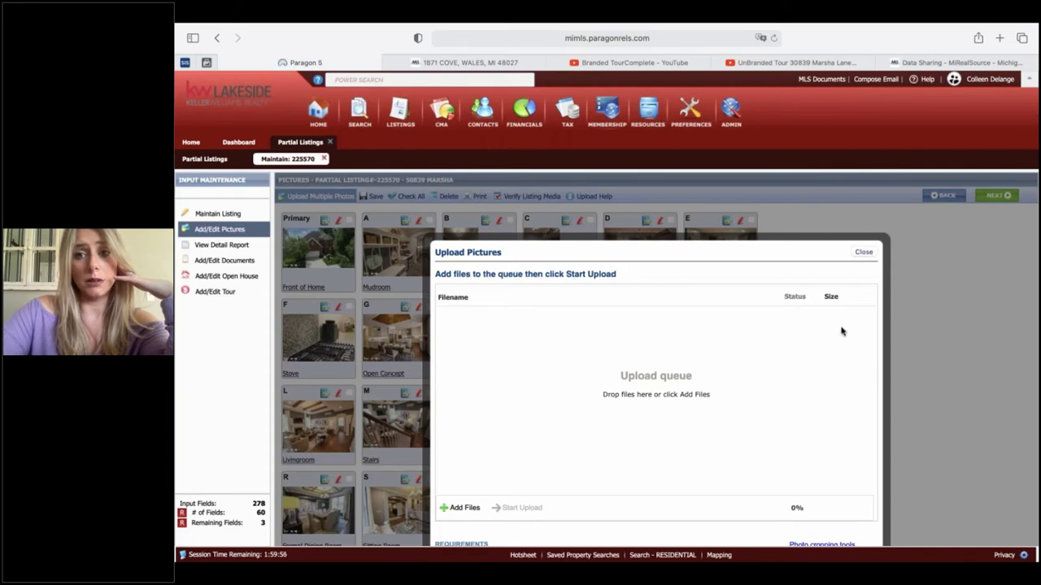
pyautogui.click(864, 252)
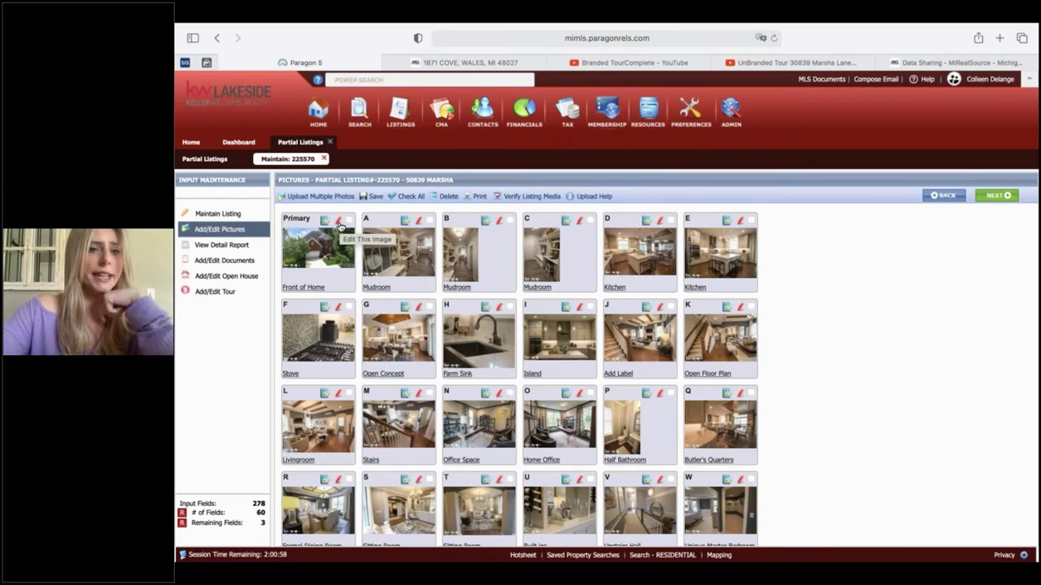
pyautogui.click(338, 222)
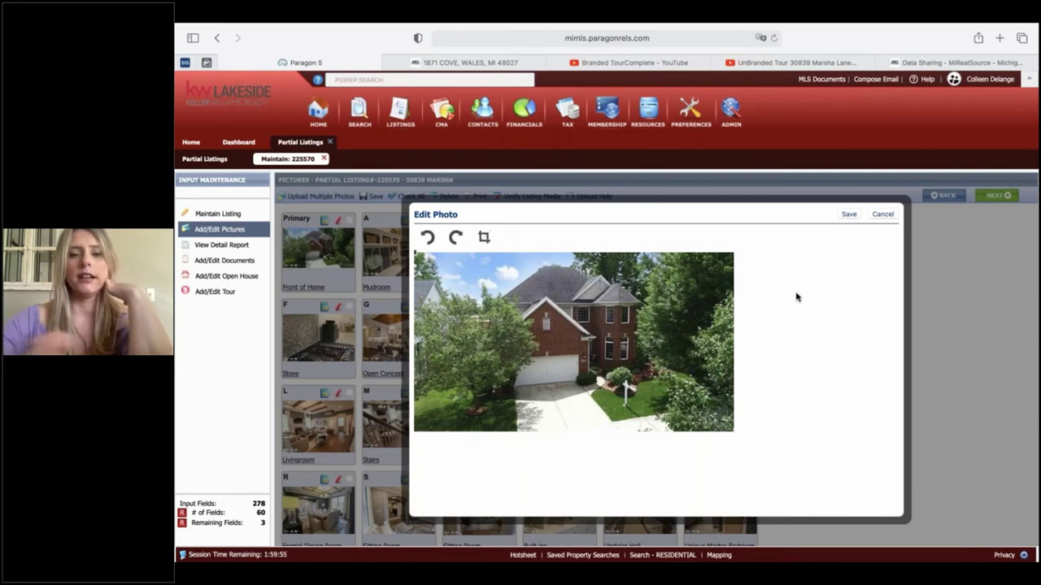
pyautogui.click(879, 215)
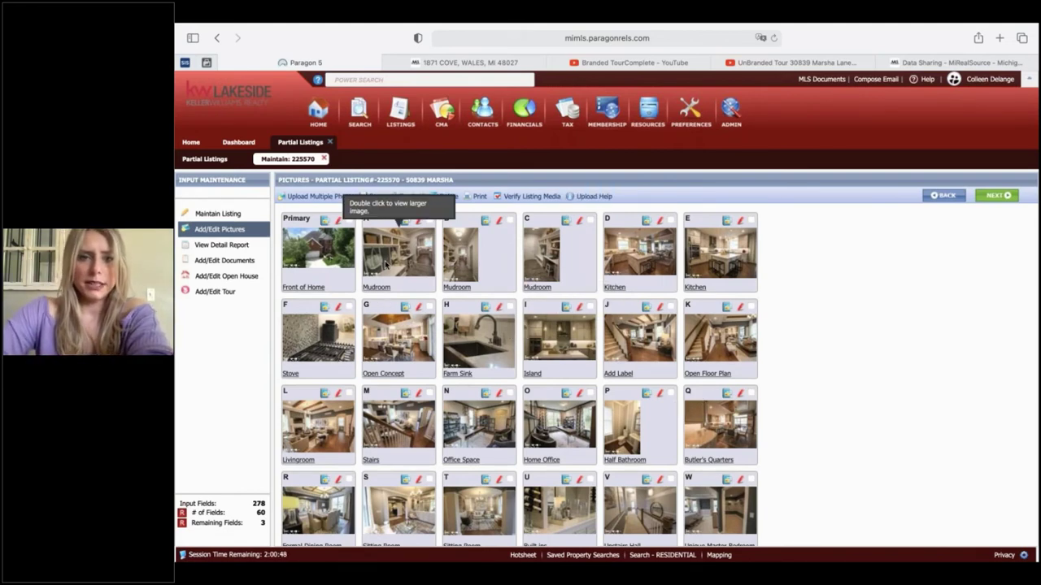
pyautogui.moveTo(387, 263)
pyautogui.mouseDown()
pyautogui.moveTo(577, 265)
pyautogui.moveTo(590, 244)
pyautogui.moveTo(325, 260)
pyautogui.moveTo(387, 271)
pyautogui.mouseUp()
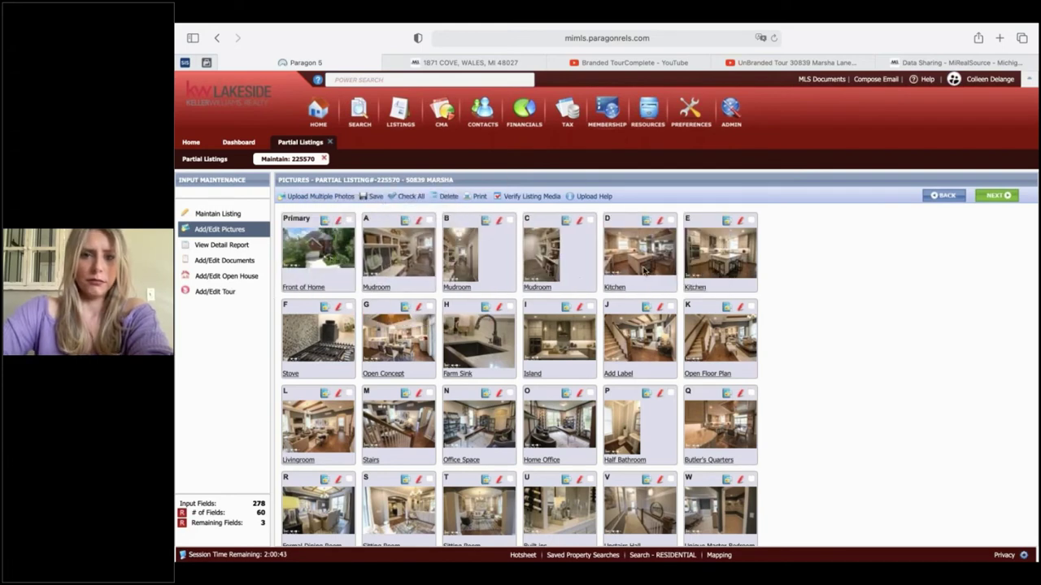
pyautogui.moveTo(645, 272)
pyautogui.mouseDown()
pyautogui.moveTo(562, 313)
pyautogui.moveTo(541, 301)
pyautogui.moveTo(647, 276)
pyautogui.moveTo(627, 252)
pyautogui.moveTo(649, 275)
pyautogui.mouseUp()
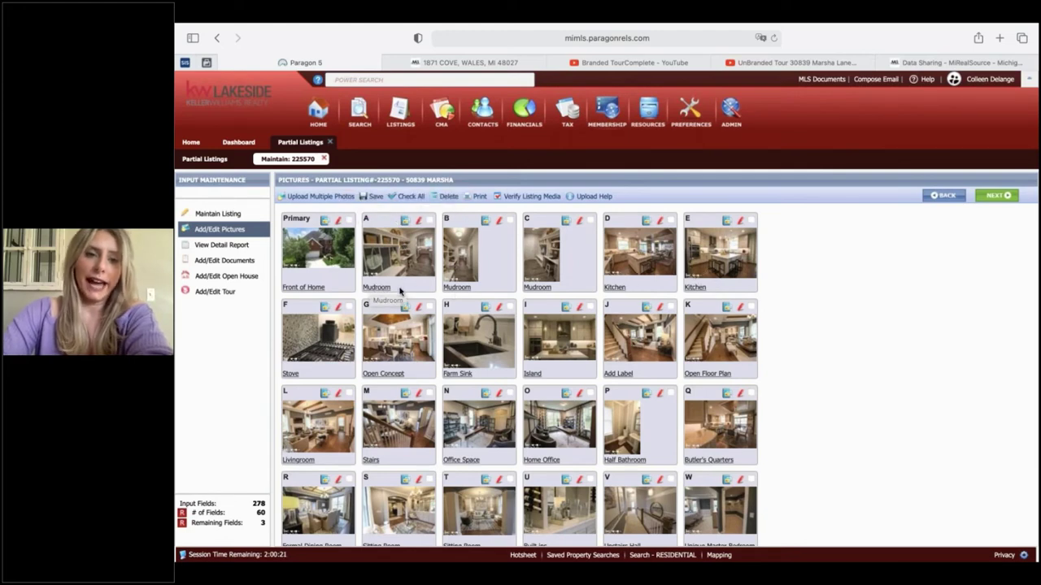
pyautogui.scroll(-5, 400, 291)
pyautogui.scroll(-2, 399, 291)
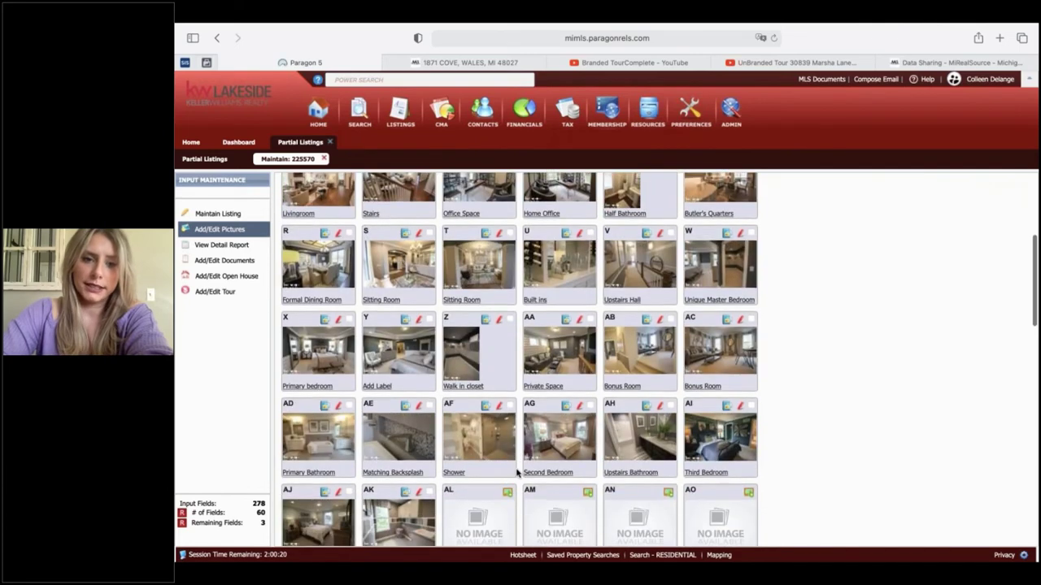
pyautogui.scroll(-1, 558, 448)
pyautogui.scroll(1, 586, 366)
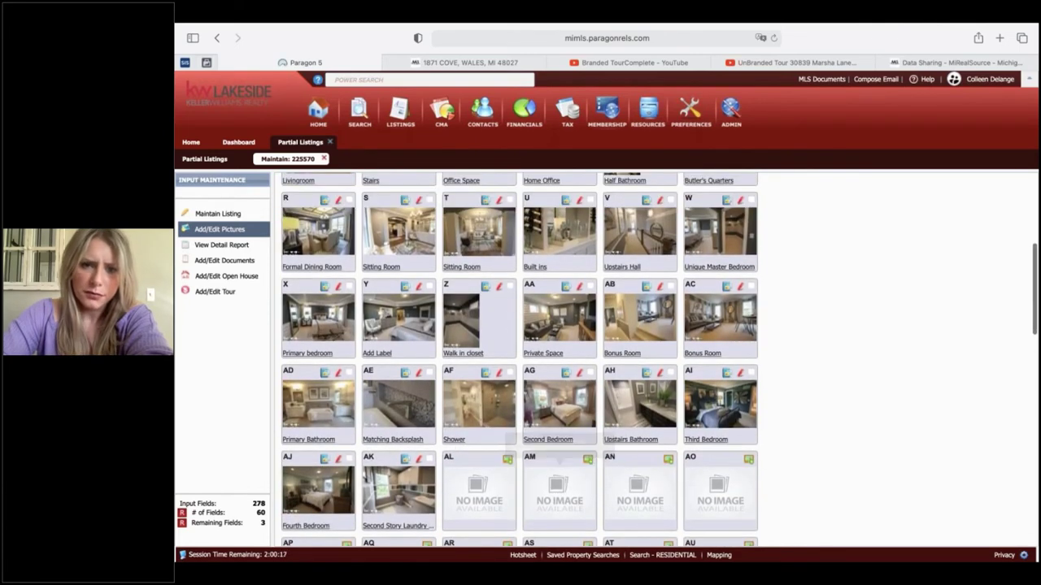
pyautogui.scroll(1, 608, 299)
pyautogui.scroll(6, 608, 299)
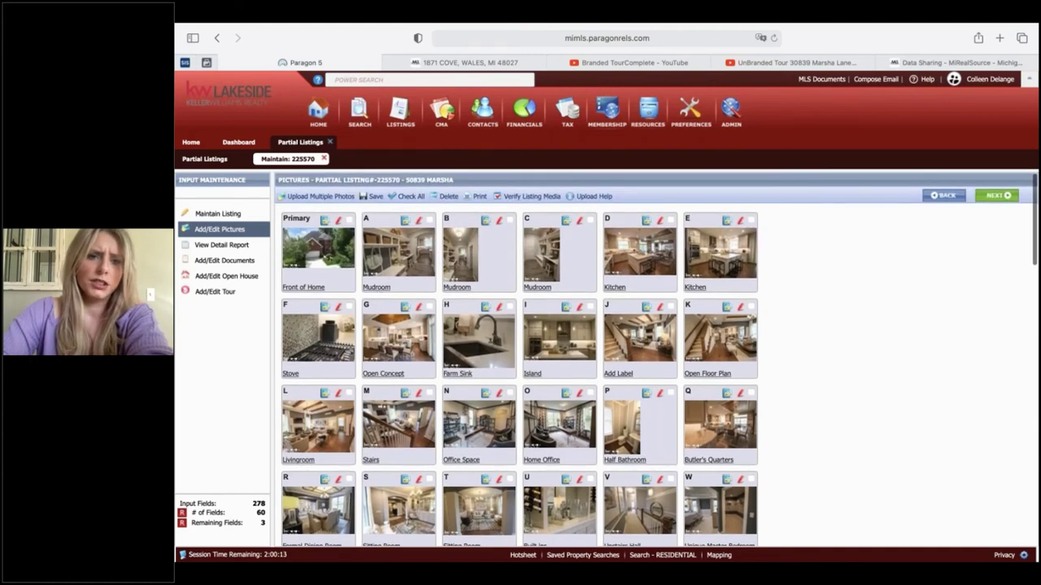
# - View photo A's label without changes, then open photo C's Mudroom label with description 'View from Kitchen'
pyautogui.click(376, 288)
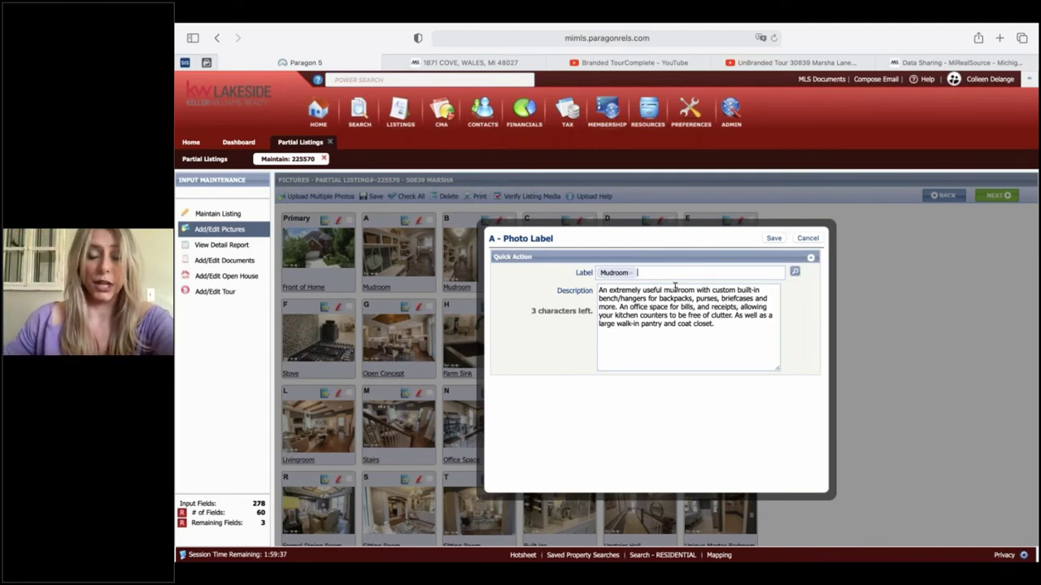
pyautogui.click(810, 241)
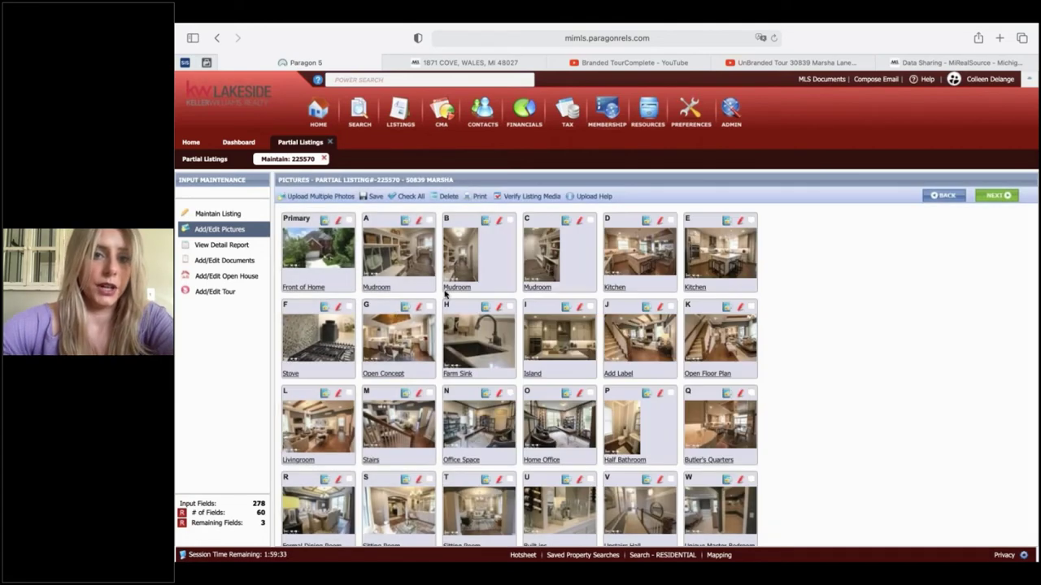
pyautogui.click(536, 287)
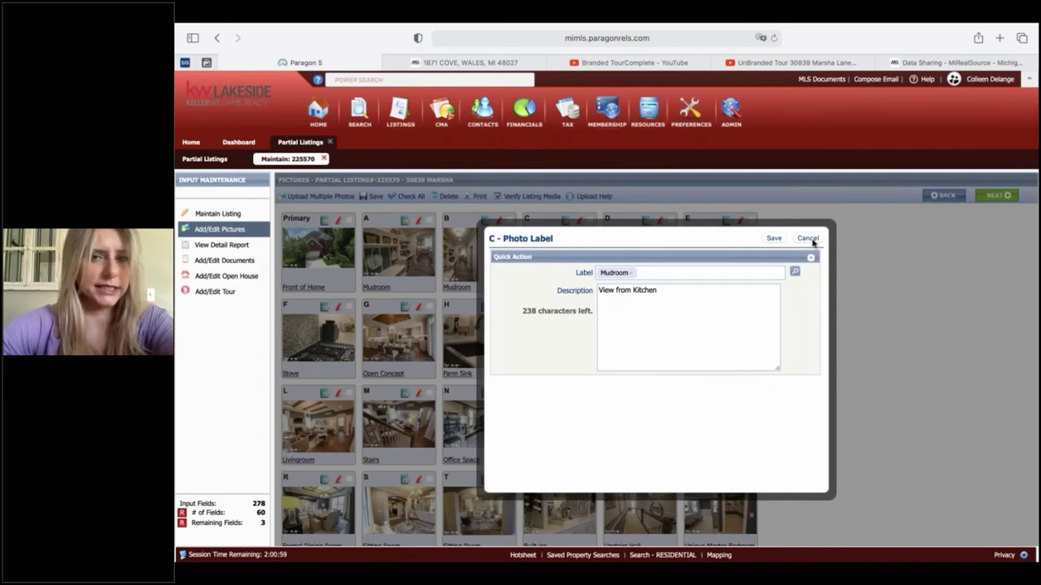
# - Dismiss photo C's label and open the detail report's photo viewer on Front of Home, 1 of 38
pyautogui.click(808, 238)
pyautogui.scroll(-2, 568, 326)
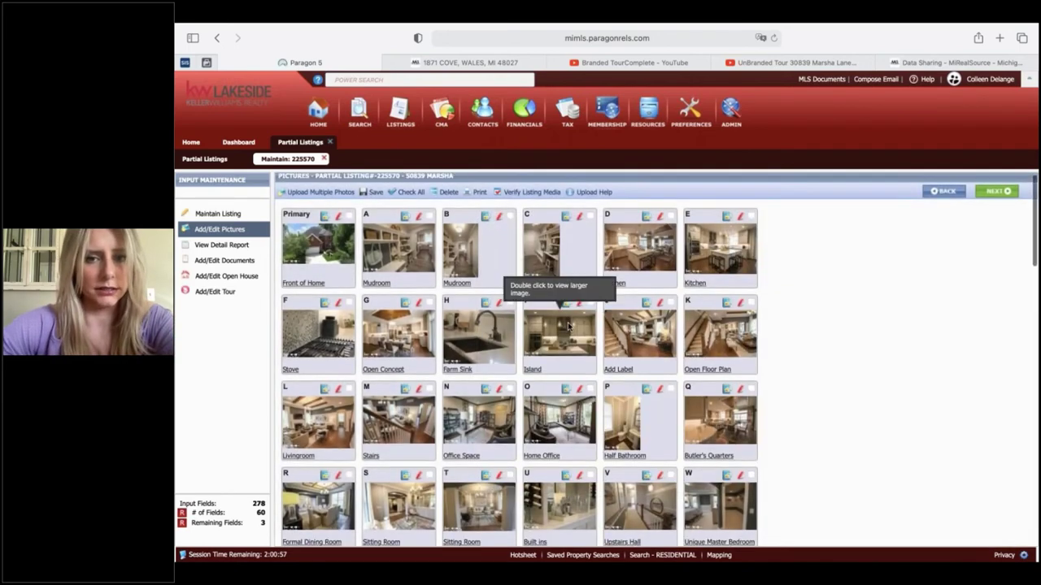
pyautogui.scroll(-4, 568, 326)
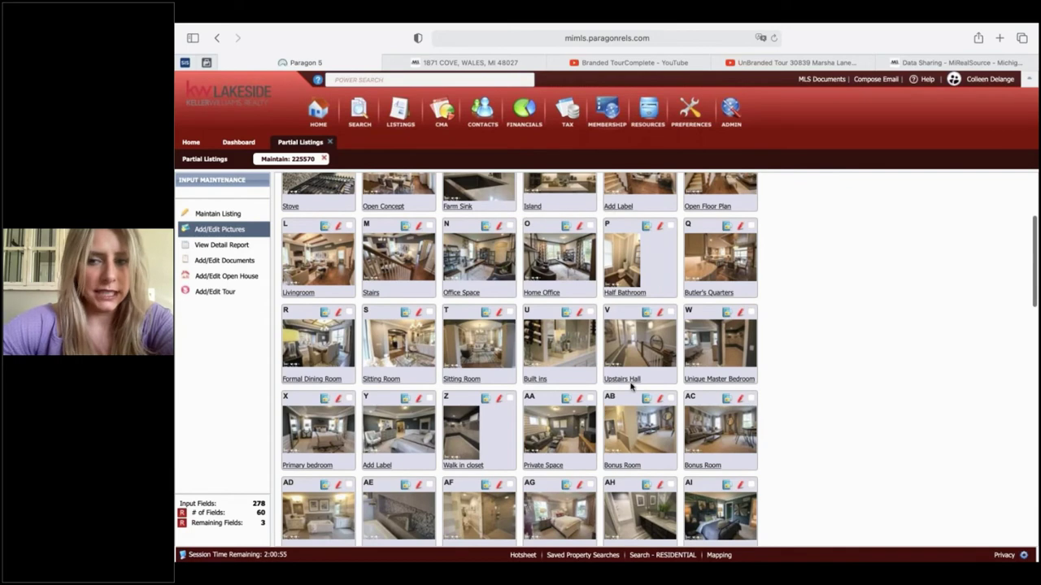
pyautogui.scroll(-5, 632, 387)
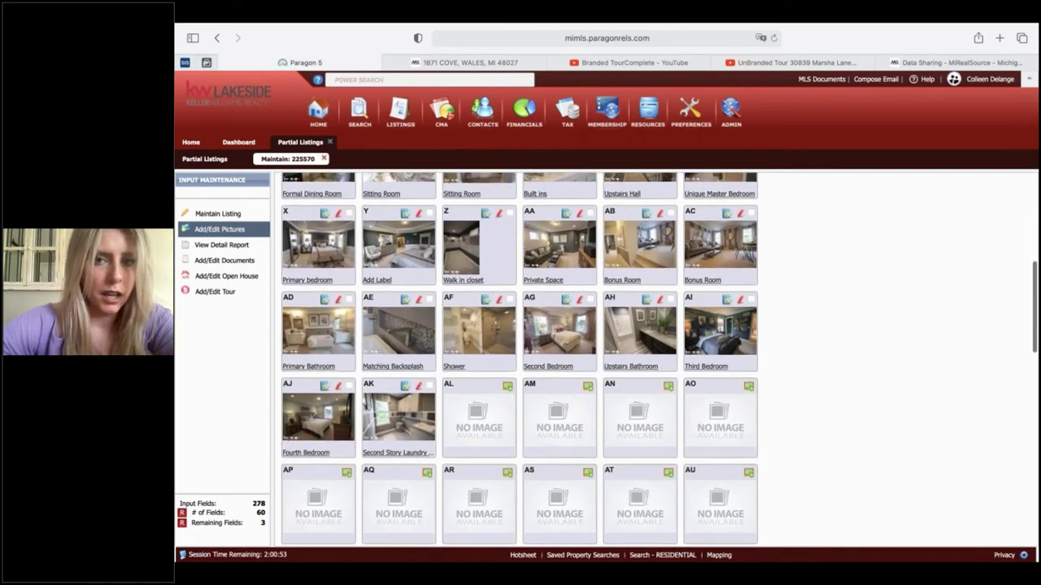
pyautogui.scroll(-4, 638, 382)
pyautogui.scroll(8, 638, 380)
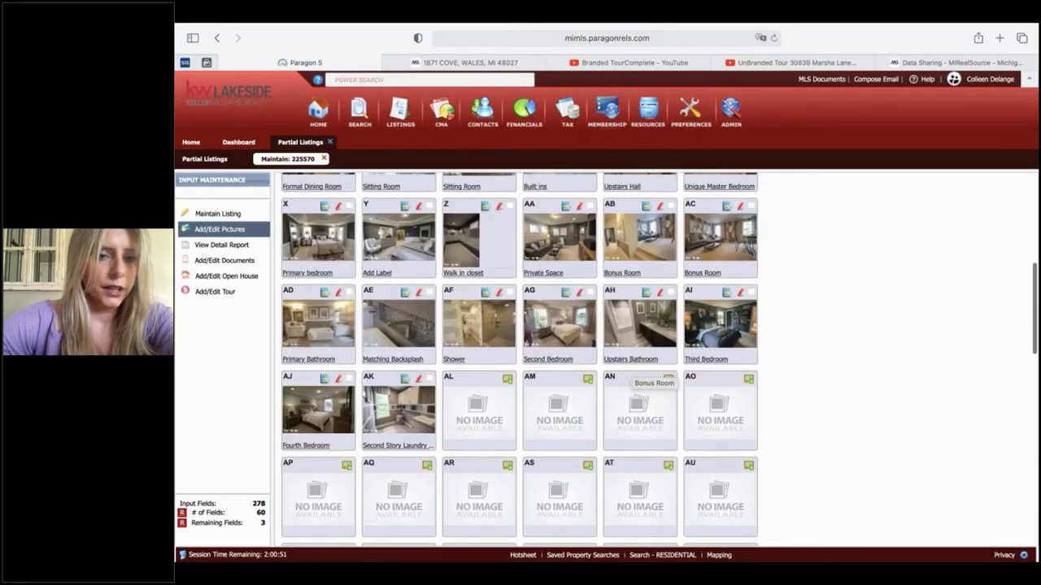
pyautogui.scroll(5, 636, 379)
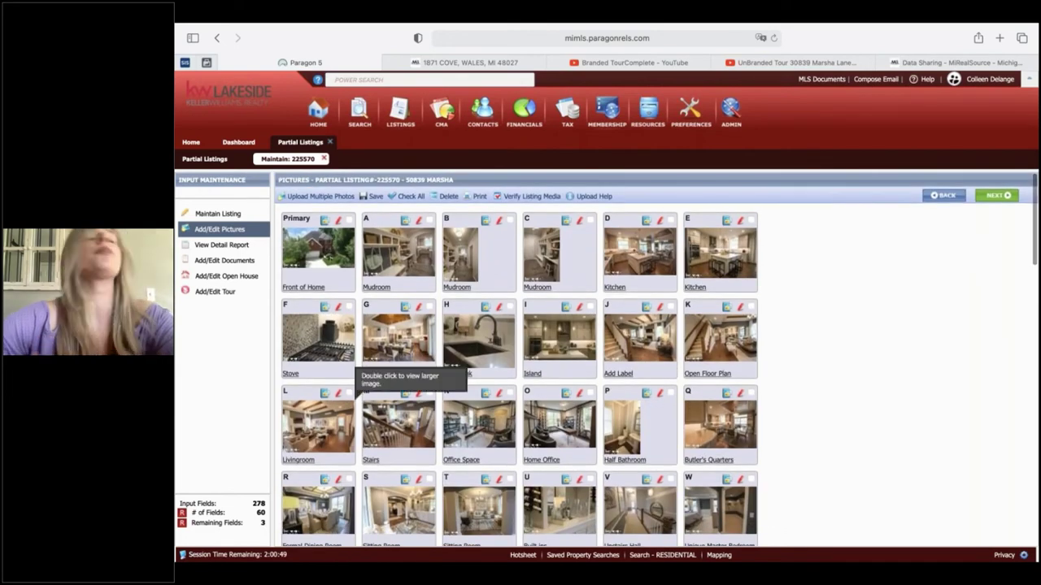
pyautogui.click(210, 249)
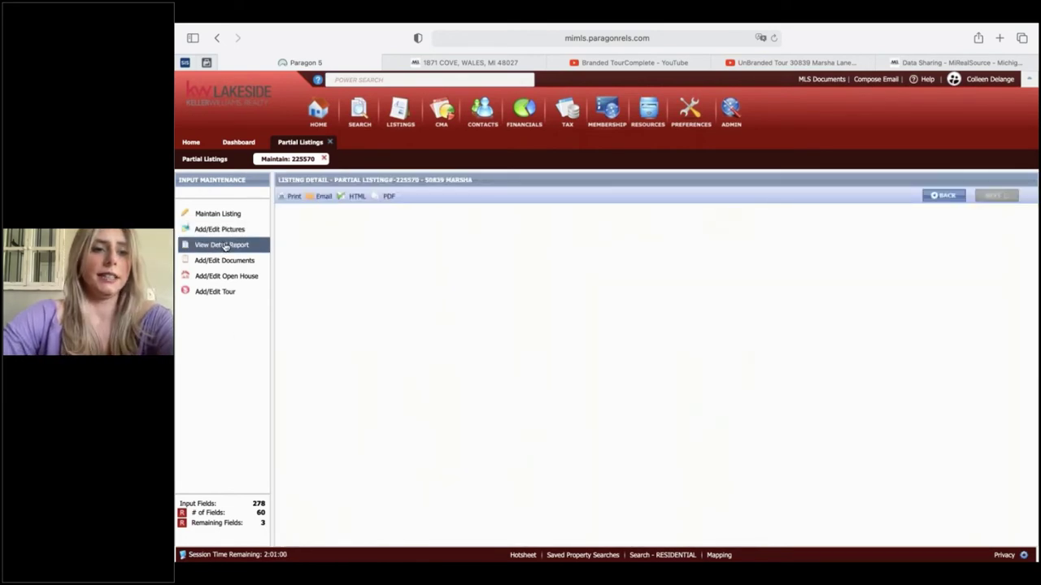
pyautogui.click(652, 244)
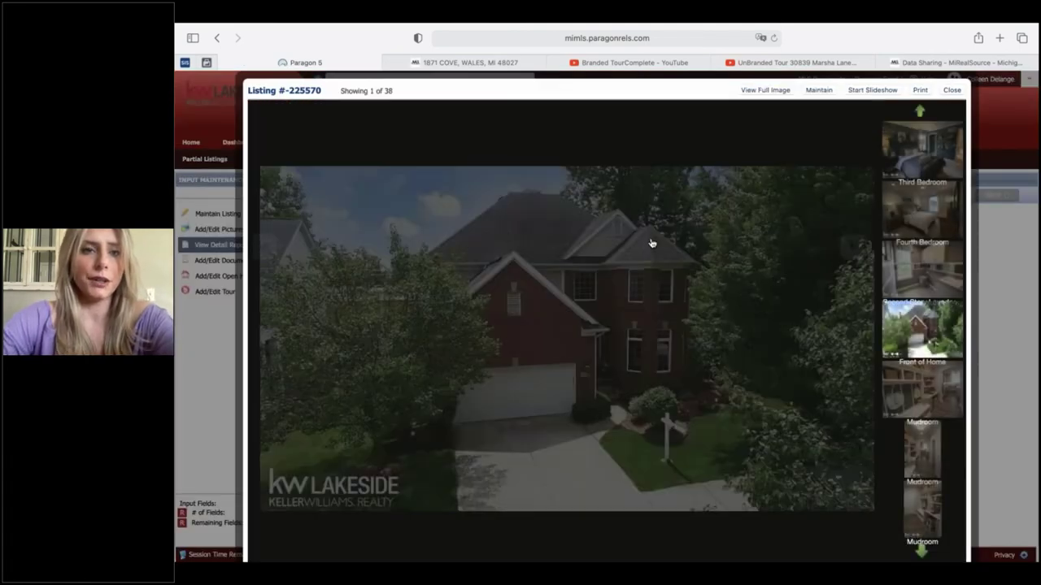
pyautogui.moveTo(853, 252)
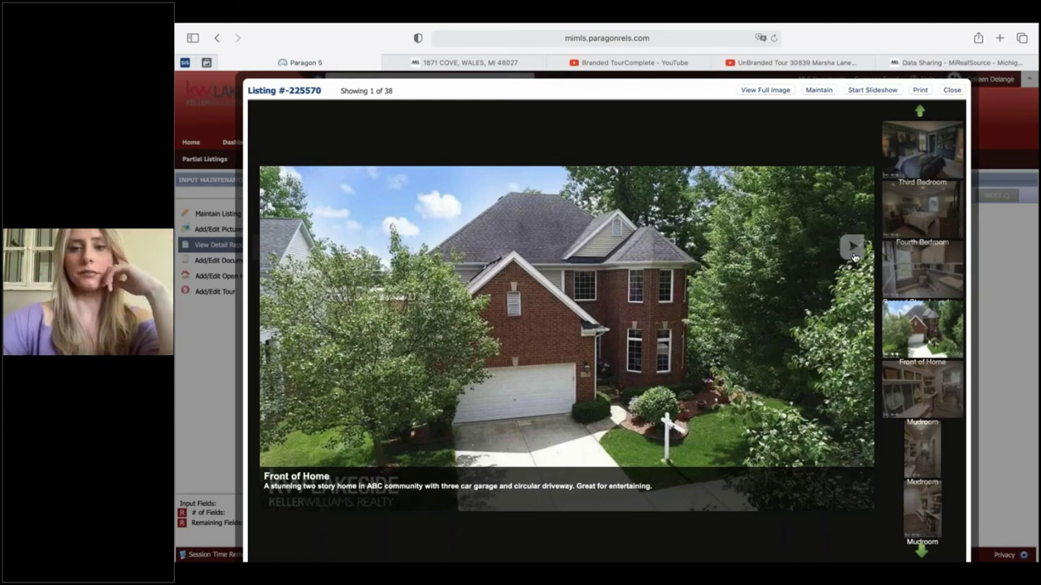
# - Advance the viewer to photo 2 of 38, the mudroom with bench, hangers and office desk
pyautogui.click(854, 257)
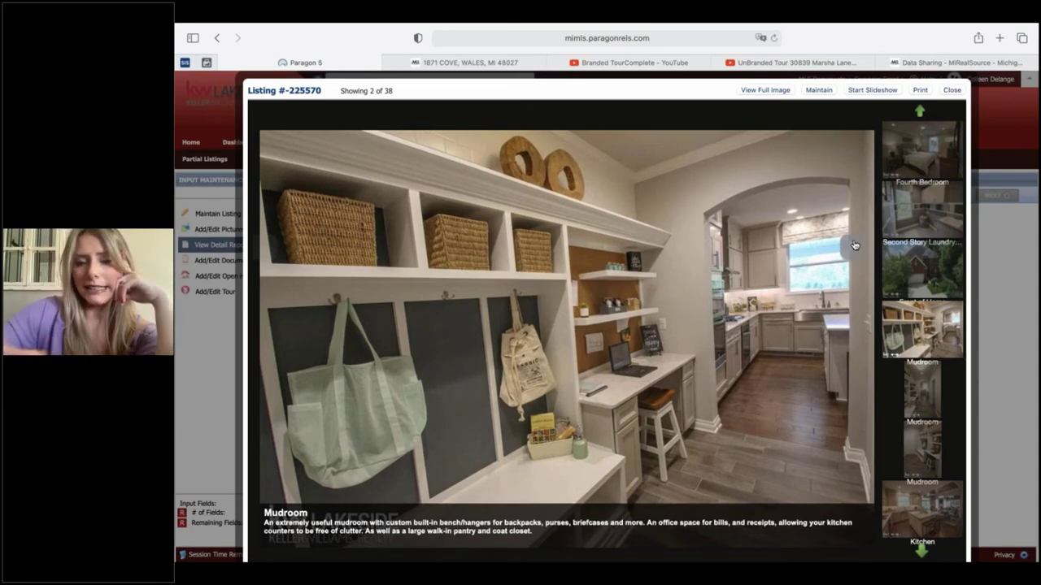
# - Step through photos 3 and 4 to photo 5 of 38, the Kitchen
pyautogui.click(853, 245)
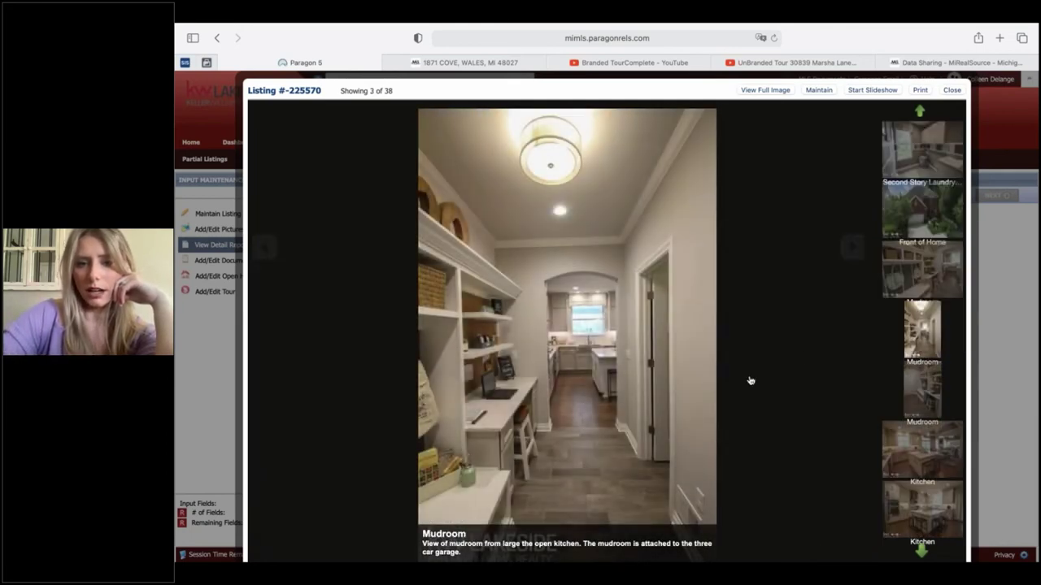
pyautogui.click(853, 258)
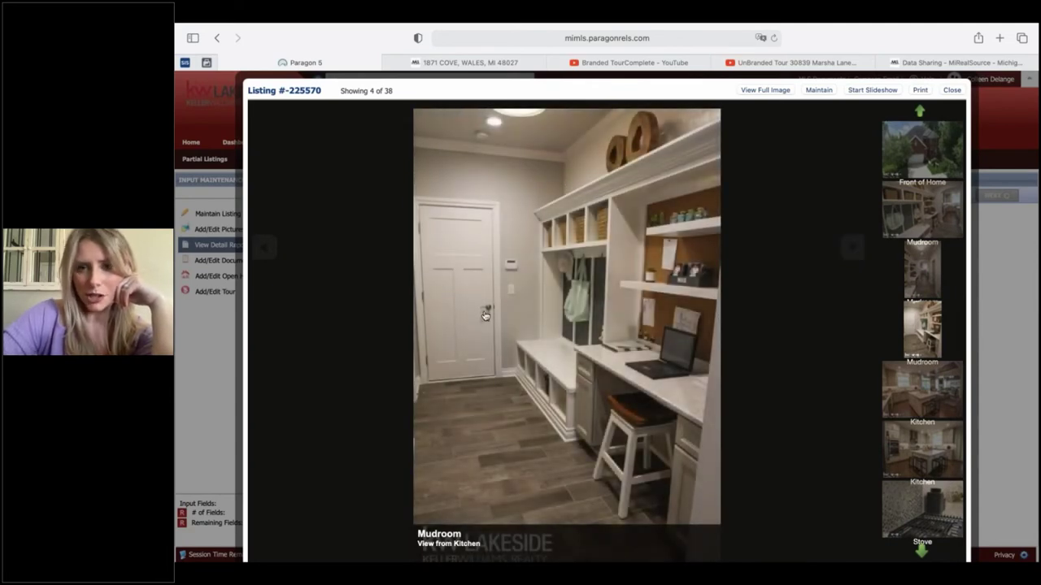
pyautogui.click(858, 254)
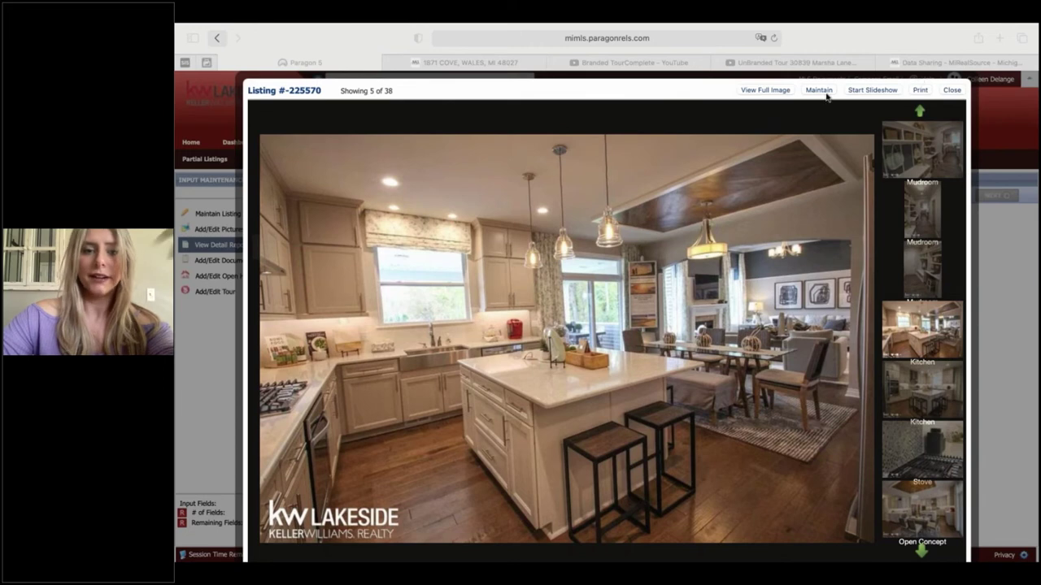
# - Refocus the browser and advance past the second kitchen view to photo 7 of 38, the Stove
pyautogui.moveTo(559, 442)
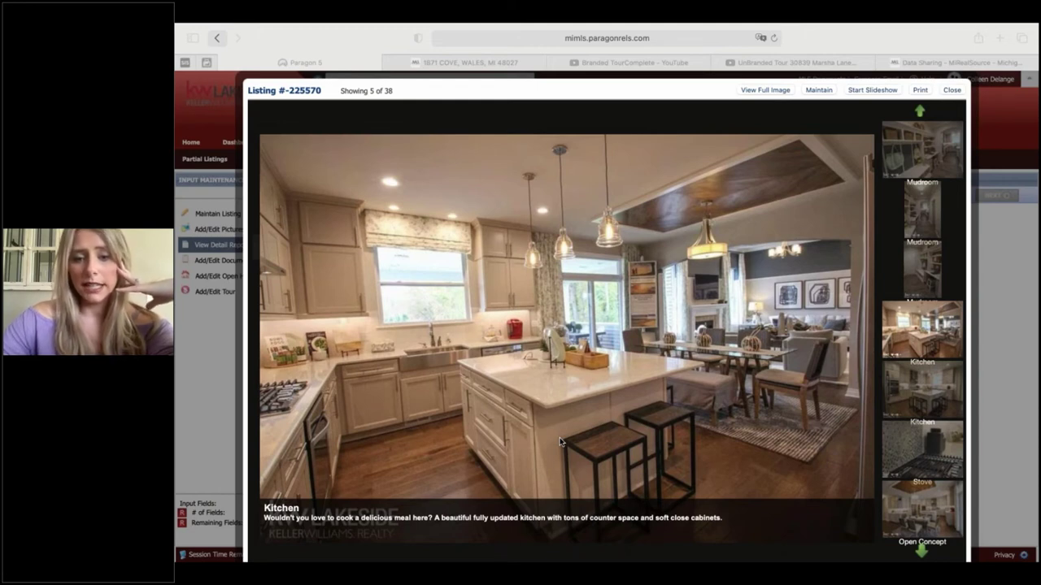
pyautogui.click(540, 456)
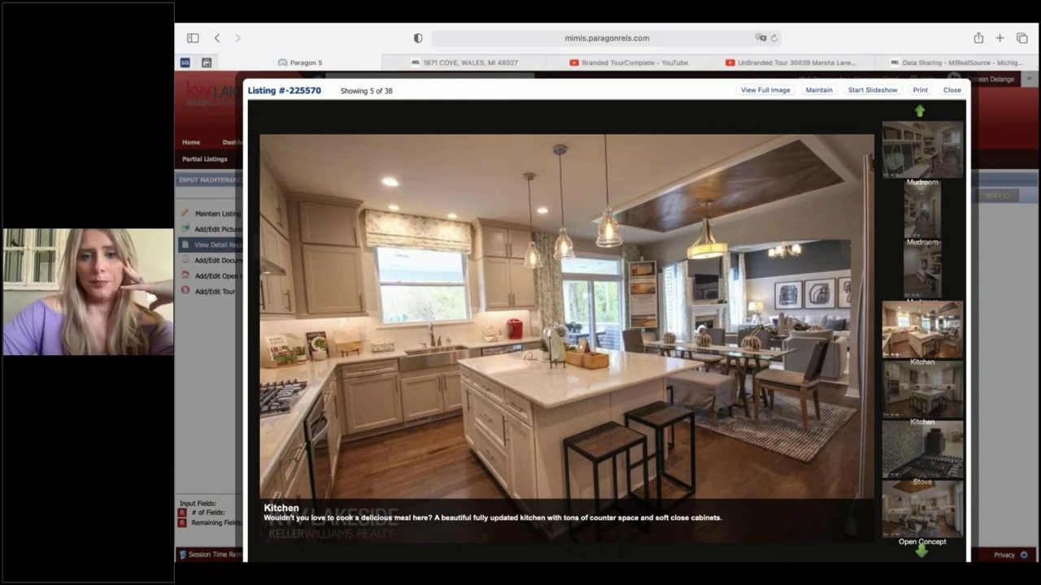
pyautogui.click(493, 434)
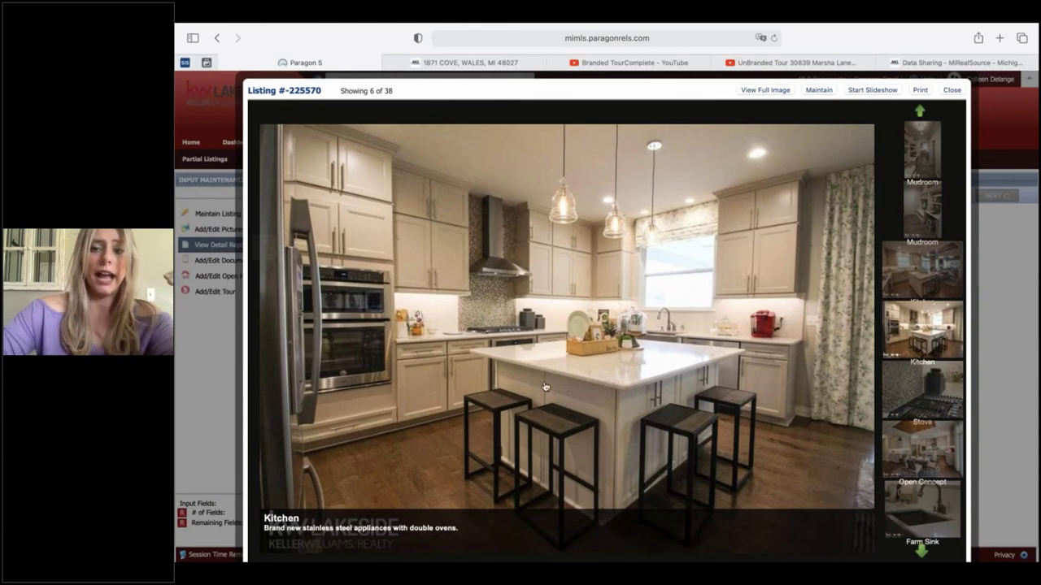
pyautogui.click(605, 372)
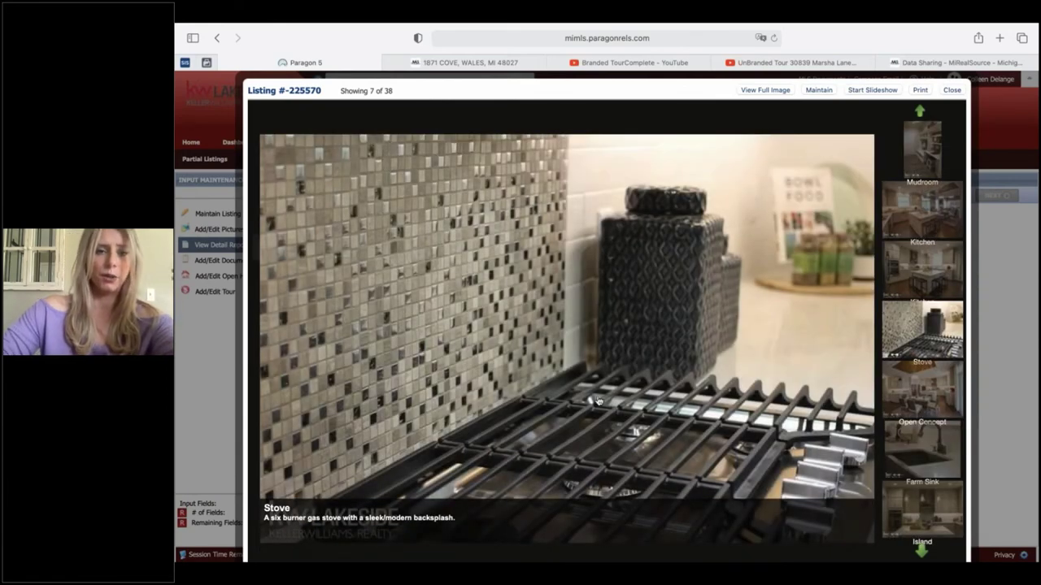
# - Step through Open Concept and Farm Sink to photo 10 of 38, the kitchen Island
pyautogui.click(745, 245)
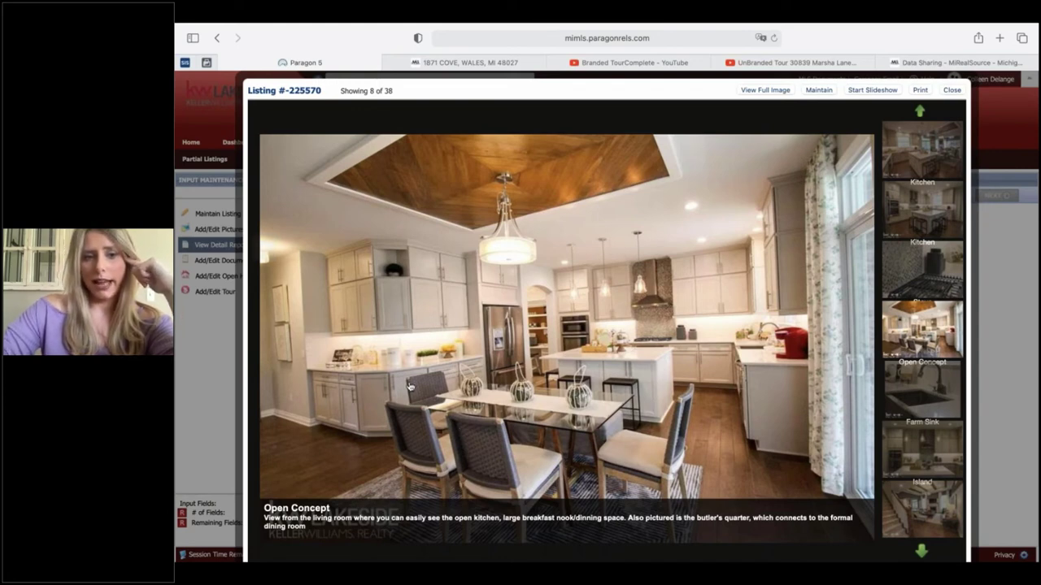
pyautogui.click(360, 373)
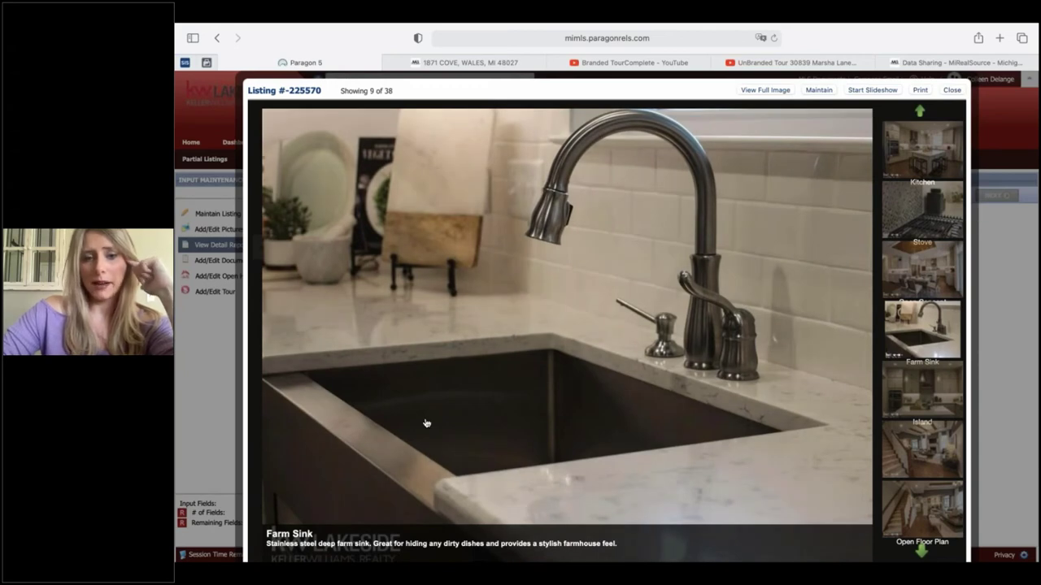
pyautogui.click(425, 423)
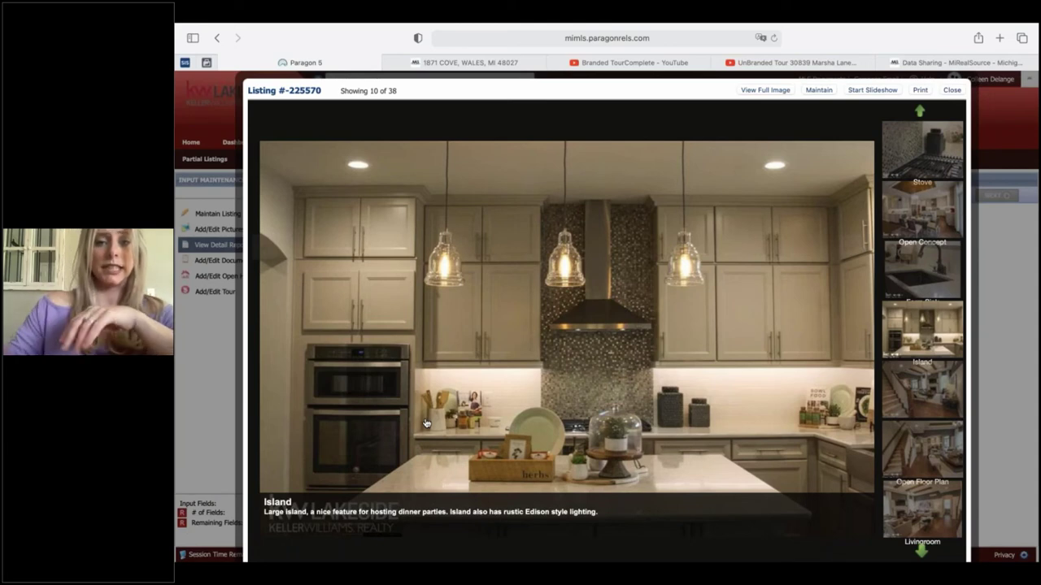
# - Page through the staircase, Open Floor Plan, Livingroom and Stairs photos to Office Space, 15 of 38
pyautogui.click(426, 422)
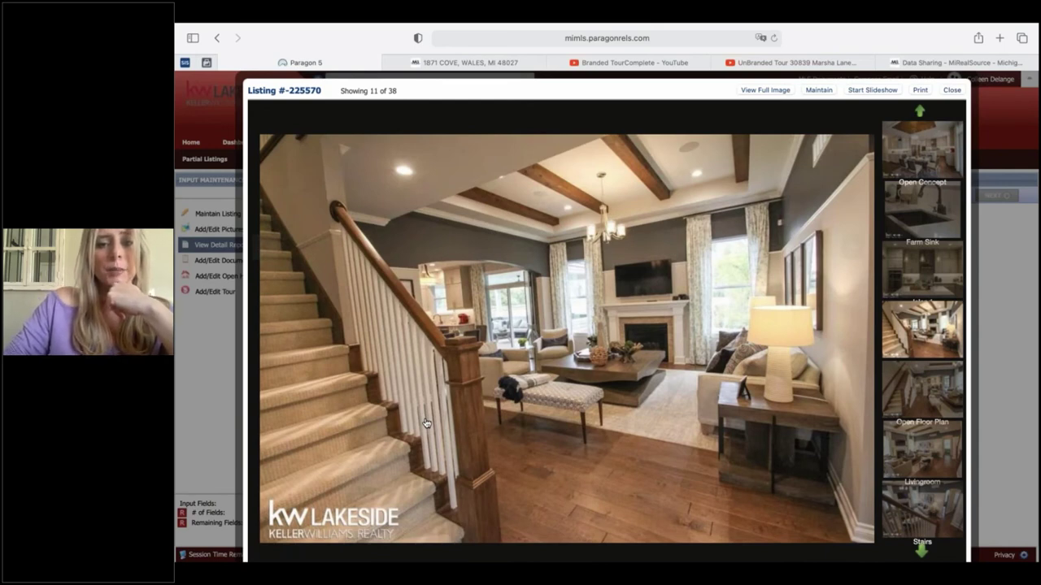
pyautogui.moveTo(484, 541)
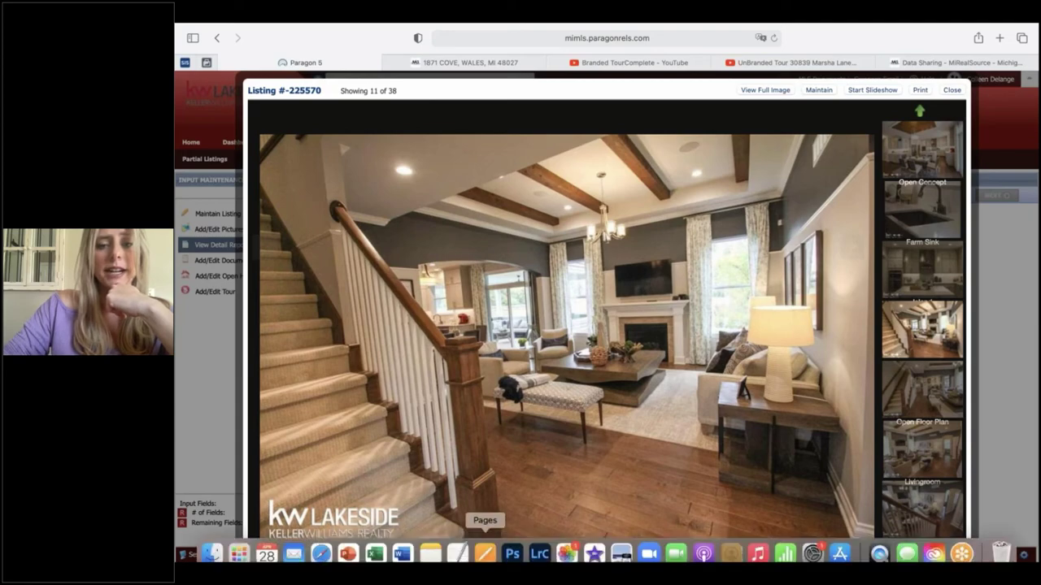
pyautogui.press('Right')
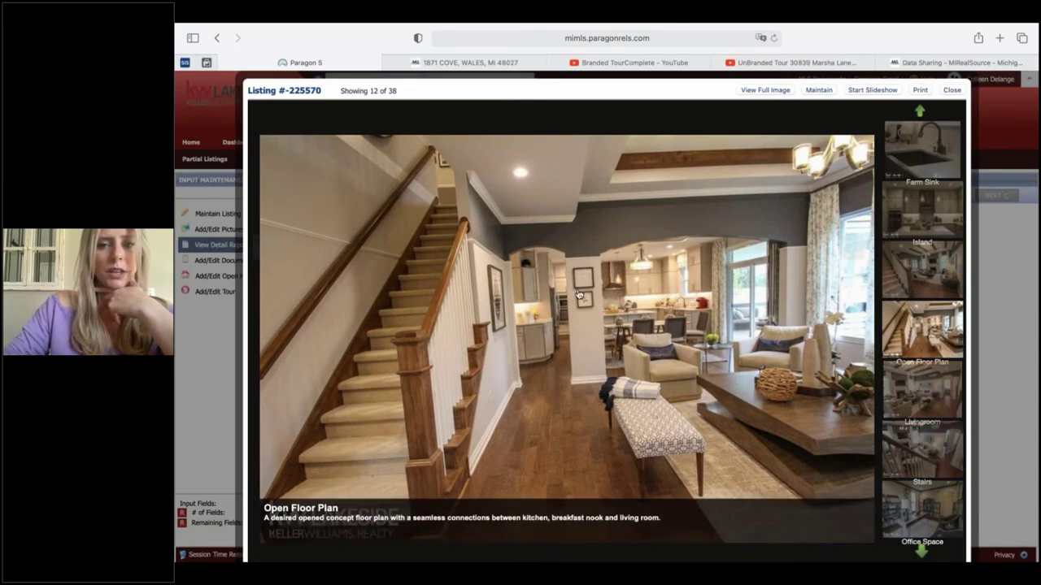
pyautogui.press('Right')
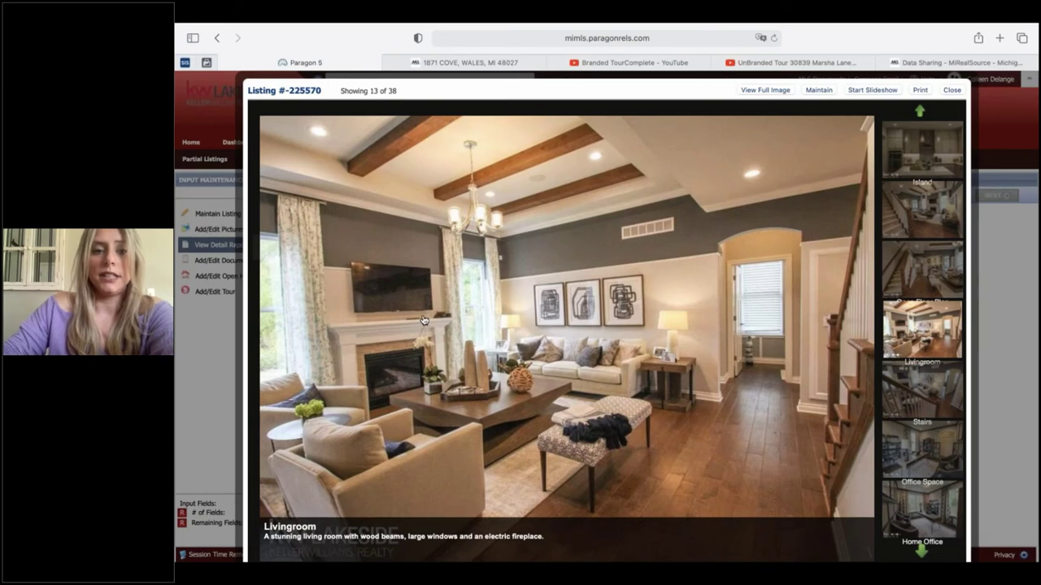
pyautogui.click(393, 374)
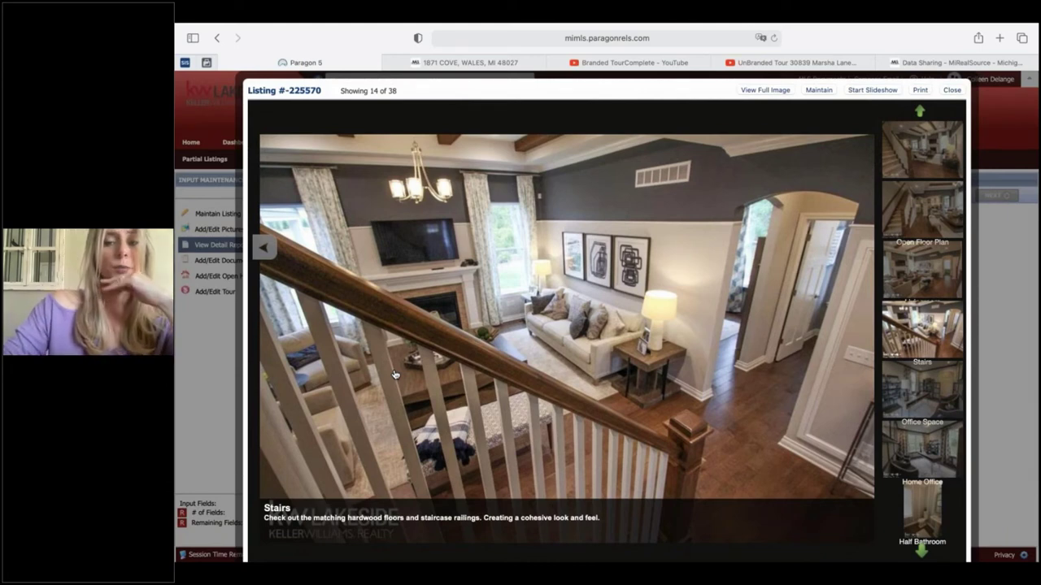
pyautogui.press('Right')
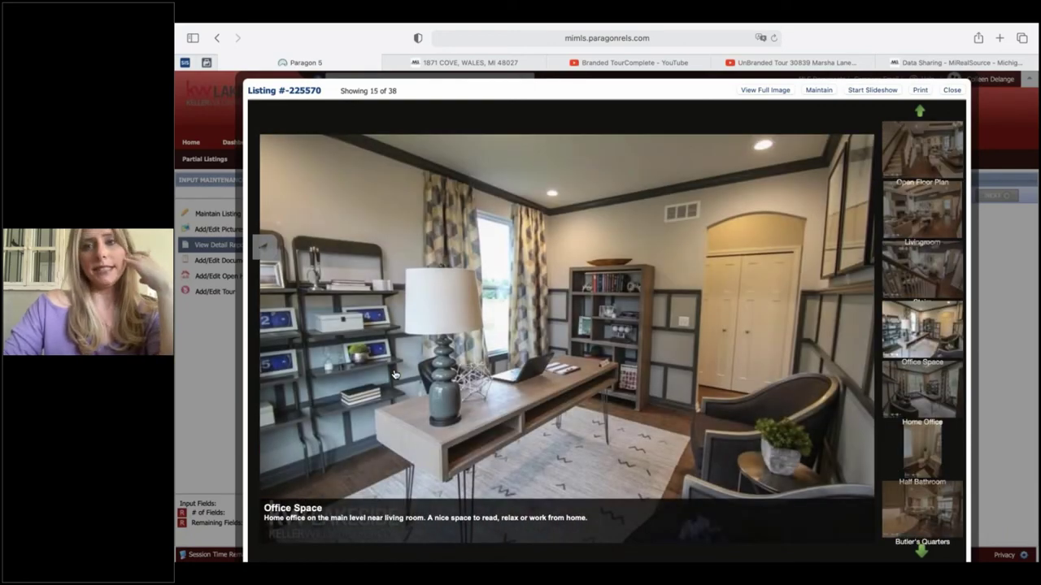
# - Go back to Stairs, then forward through Office Space and Home Office to Half Bathroom, 17 of 38
pyautogui.press('Left')
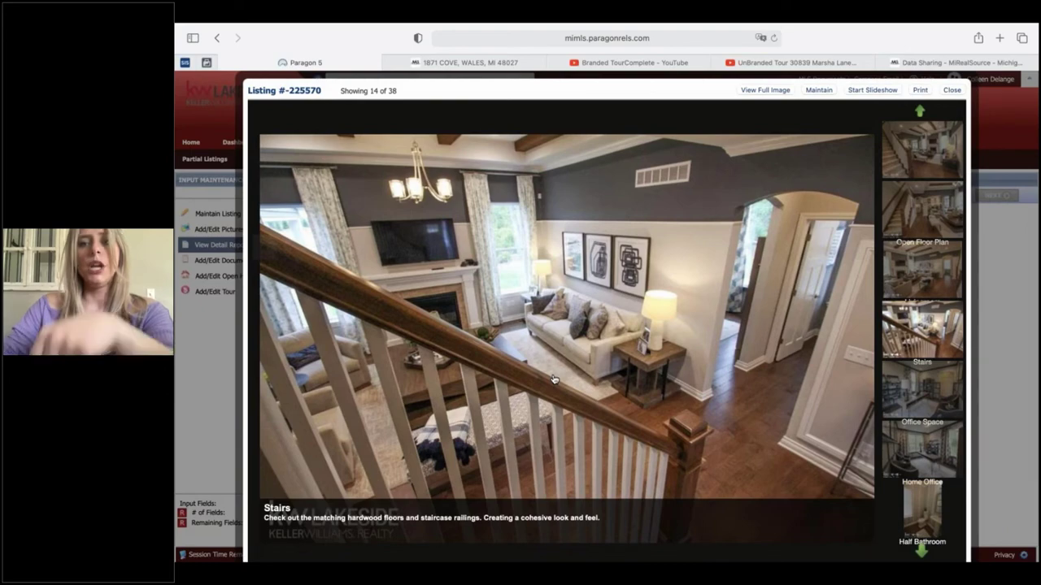
pyautogui.click(552, 380)
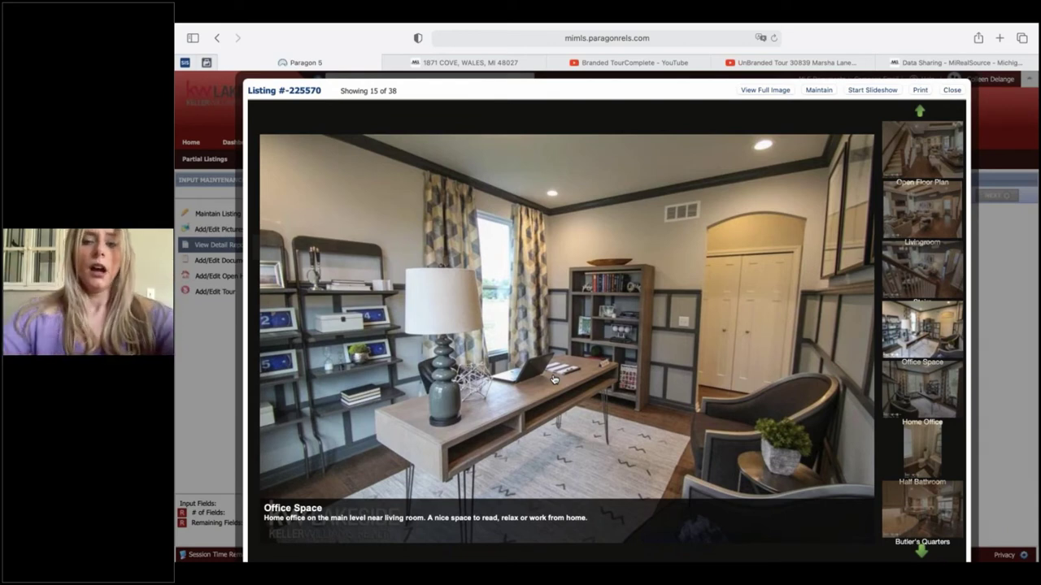
pyautogui.click(552, 379)
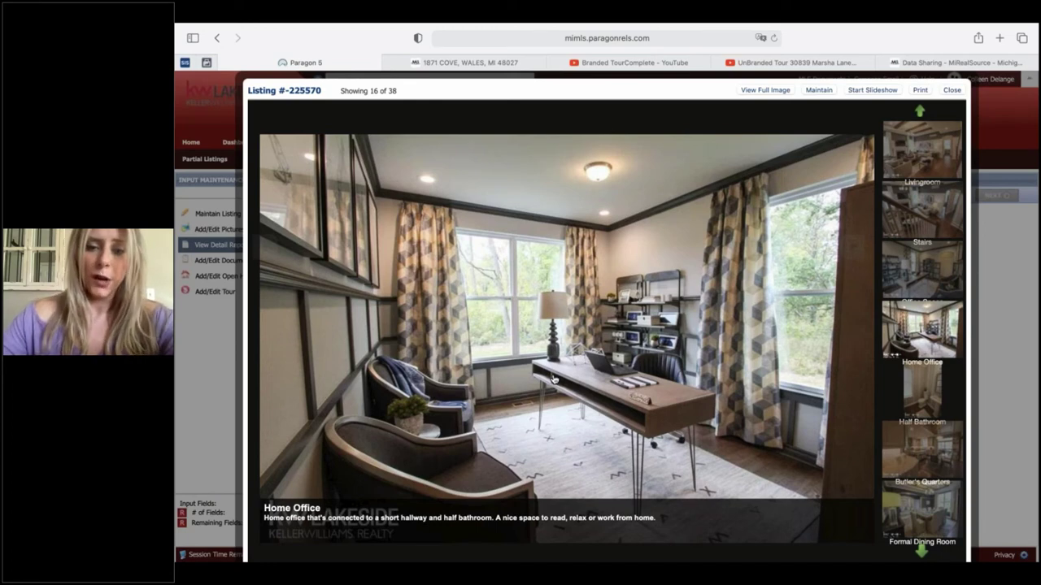
pyautogui.press('Right')
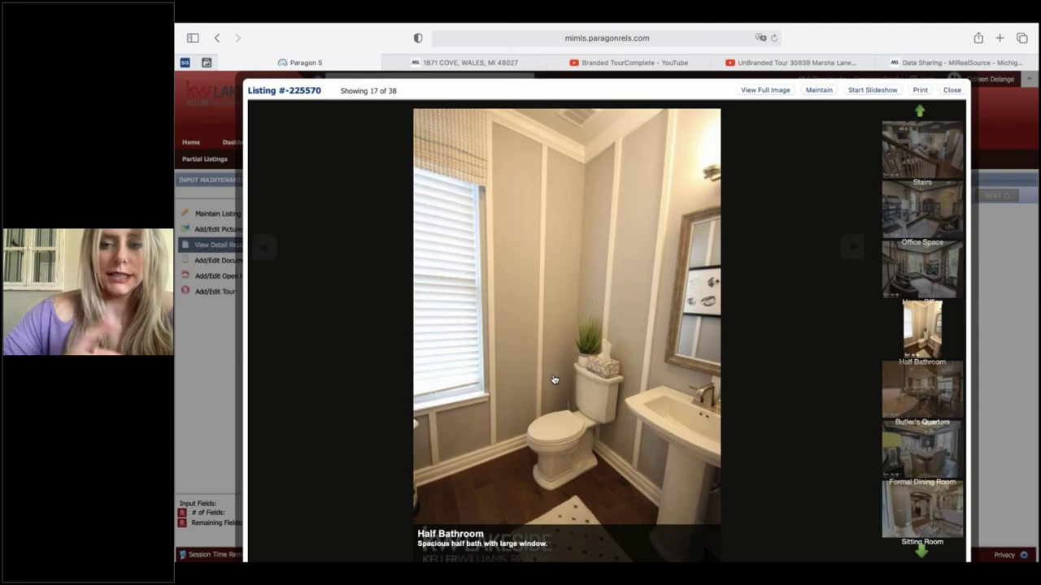
# - Move past Butler's Quarters to photo 19 of 38, the Formal Dining Room
pyautogui.click(553, 380)
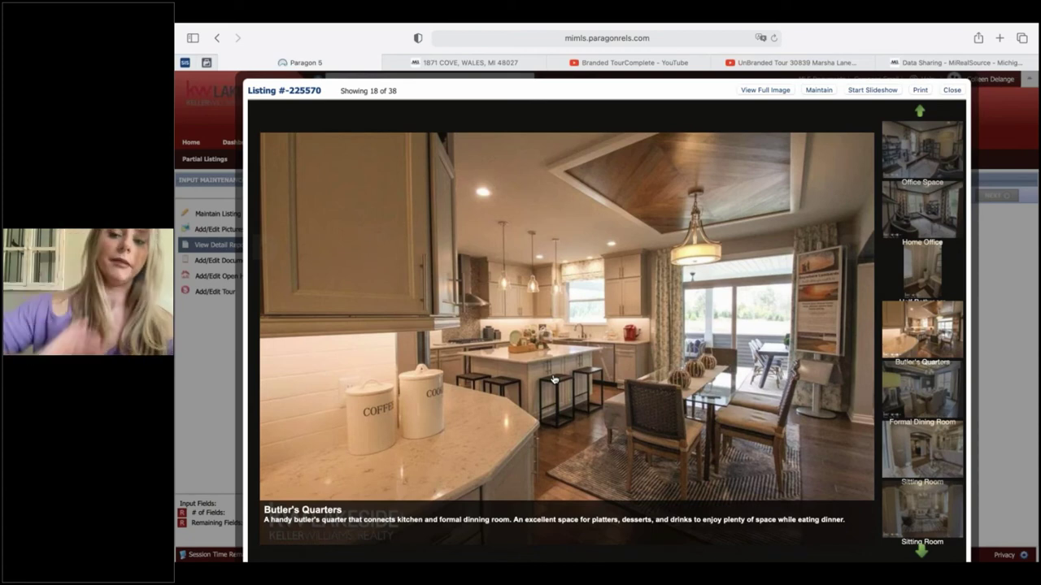
pyautogui.click(553, 380)
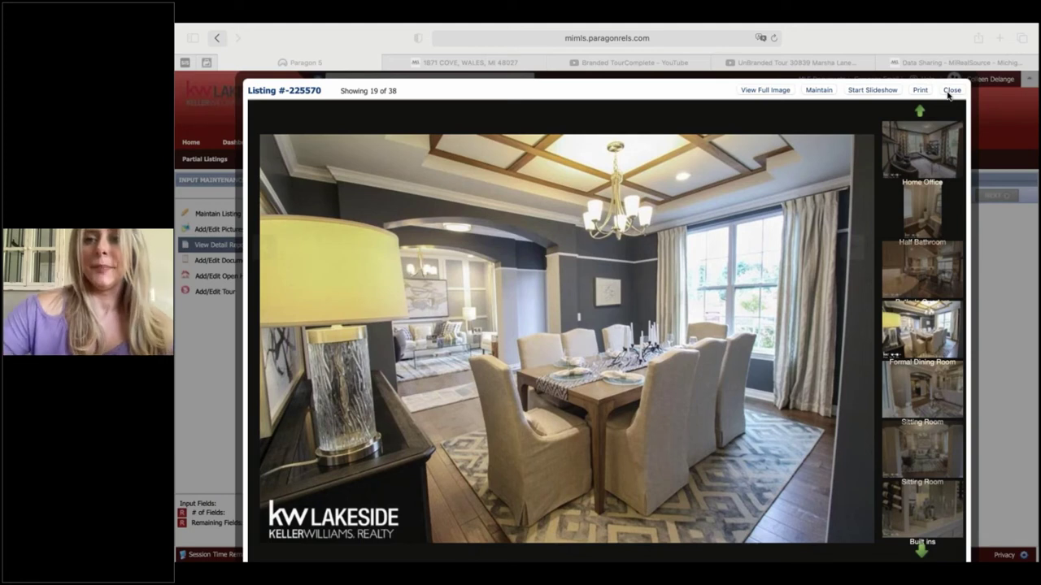
# - Close the photo viewer to return to listing 225570's $154,900 condominium detail report
pyautogui.click(948, 95)
pyautogui.click(949, 91)
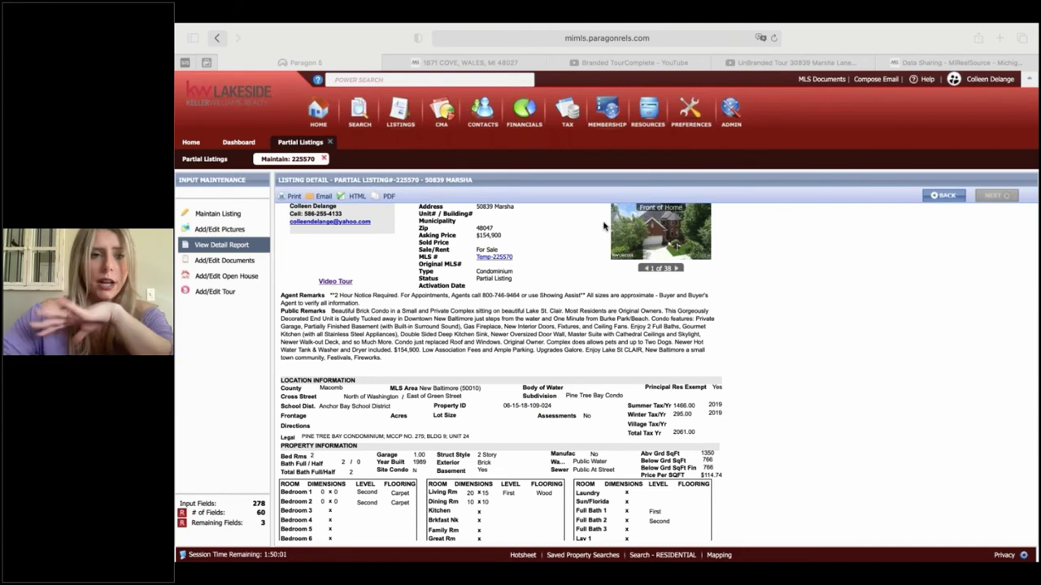
# - Open the Add/Edit Documents page for listing 225570, which lists no documents
pyautogui.click(215, 266)
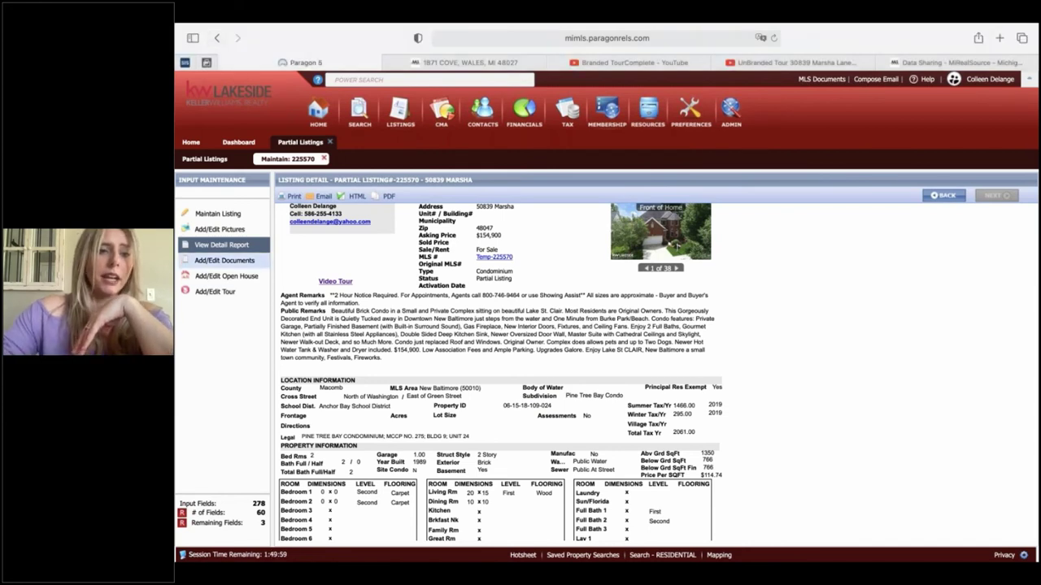
pyautogui.click(224, 263)
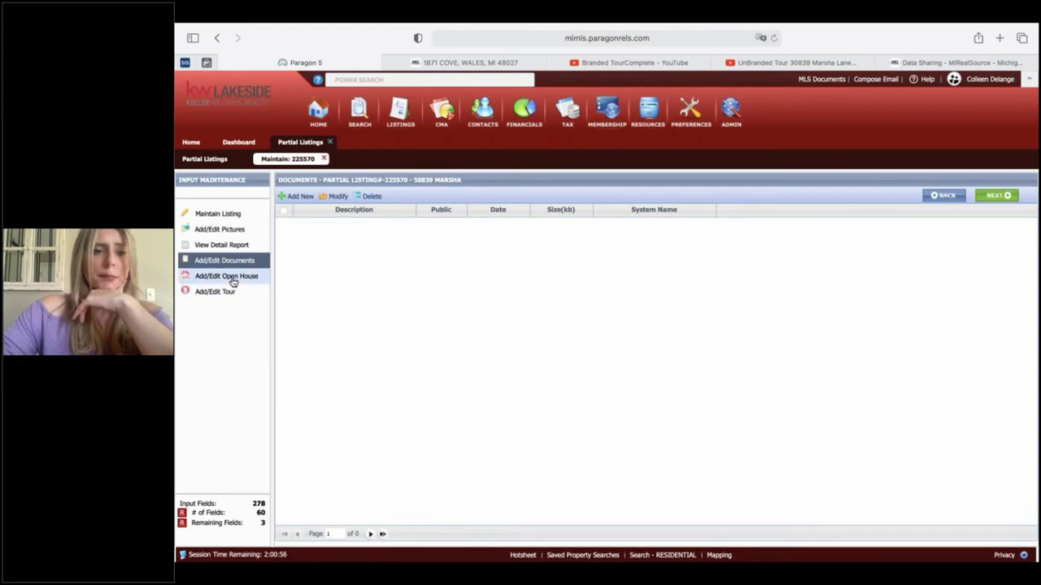
# - On the Open House page, start a new open house dated May 11, then cancel it
pyautogui.click(236, 281)
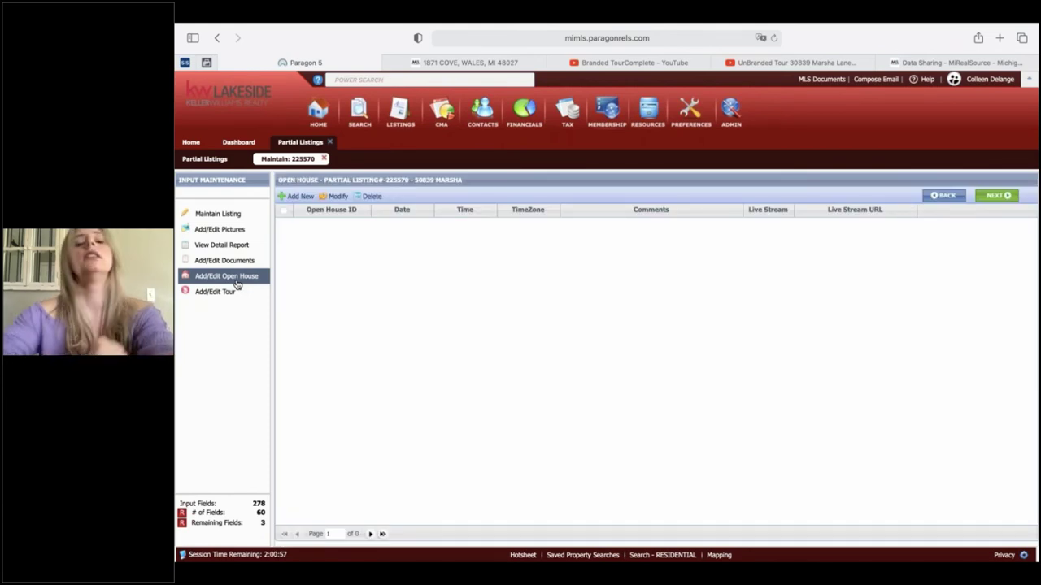
pyautogui.click(299, 196)
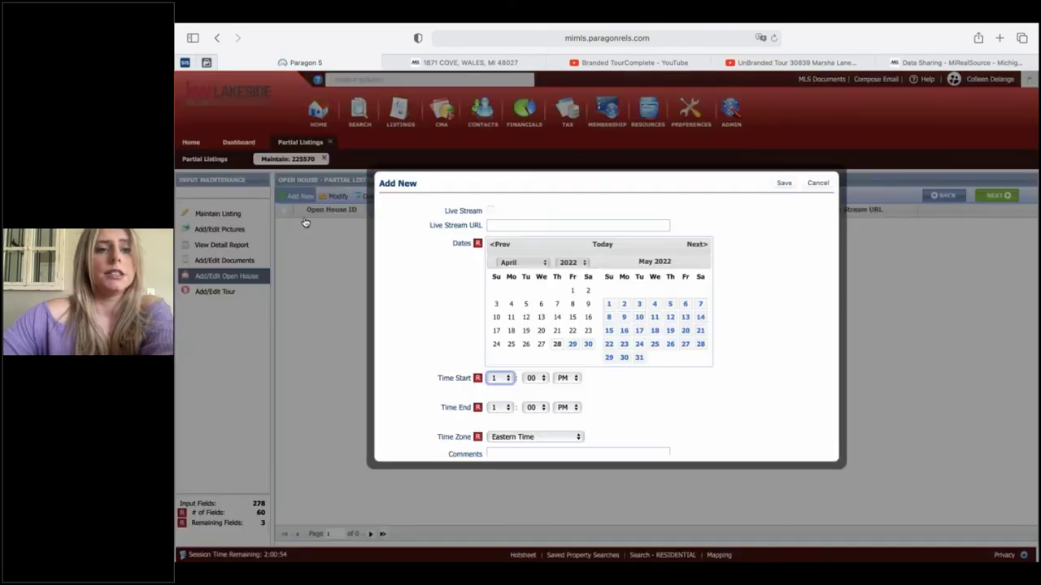
pyautogui.click(525, 226)
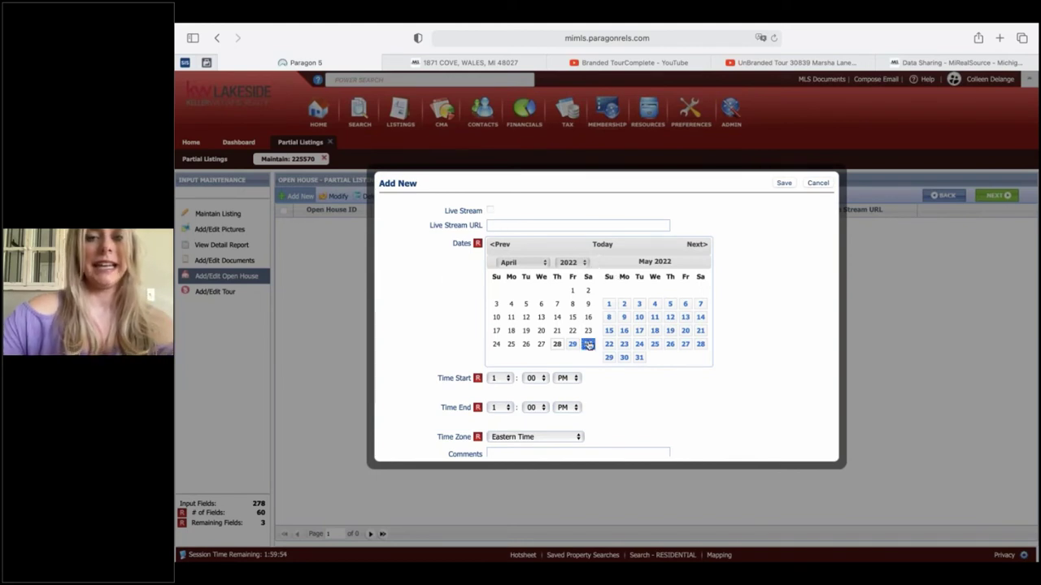
pyautogui.click(653, 321)
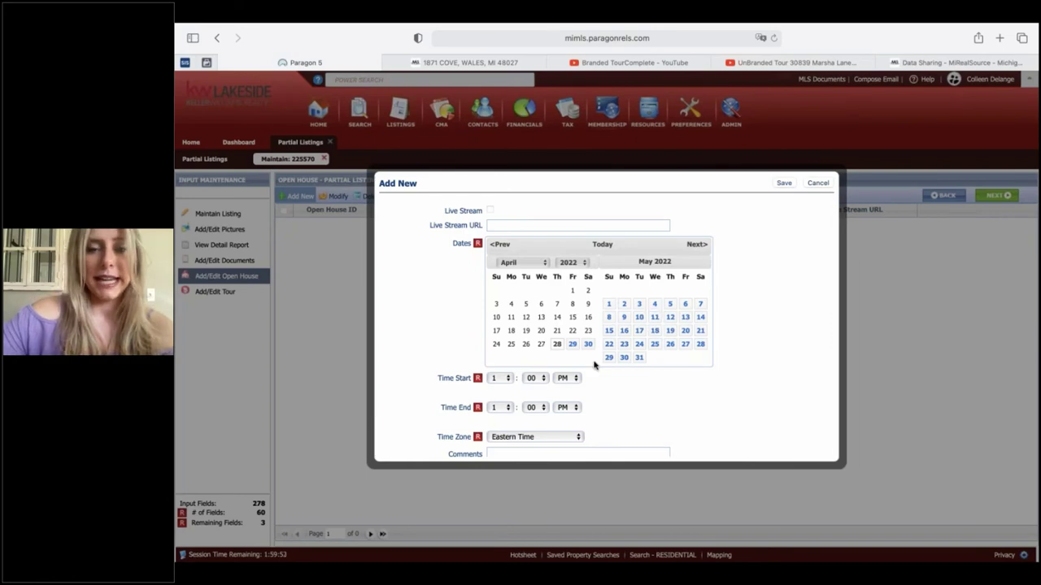
pyautogui.scroll(-2, 594, 366)
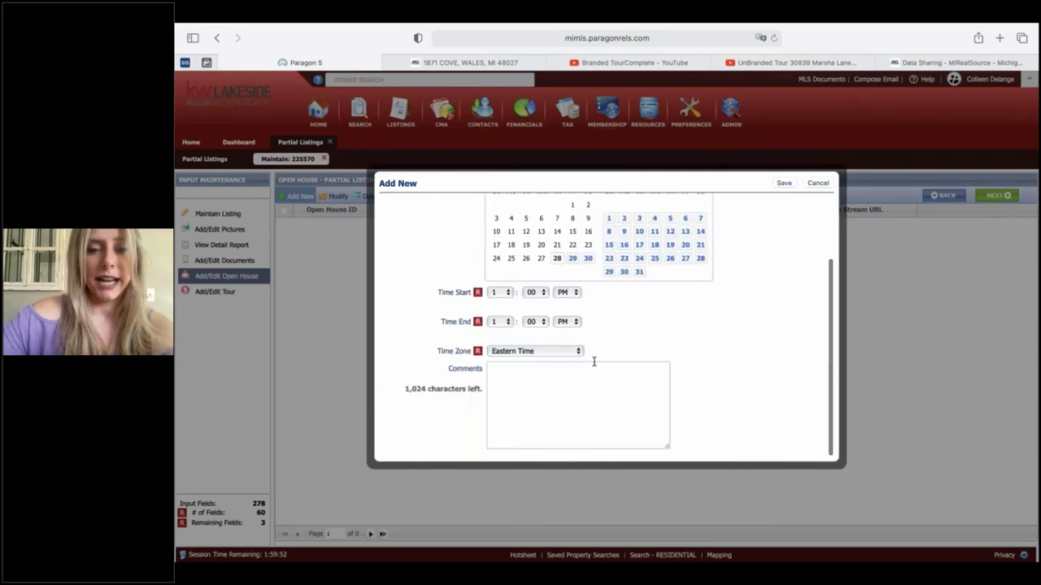
pyautogui.click(817, 184)
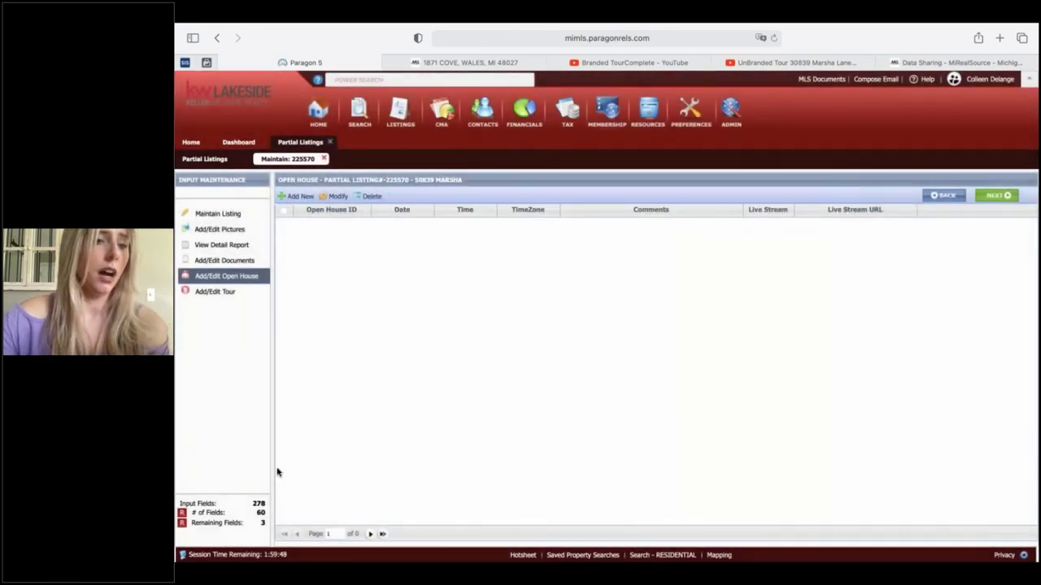
# - On the Add/Edit Tour page, start a new tour, then cancel it
pyautogui.click(241, 294)
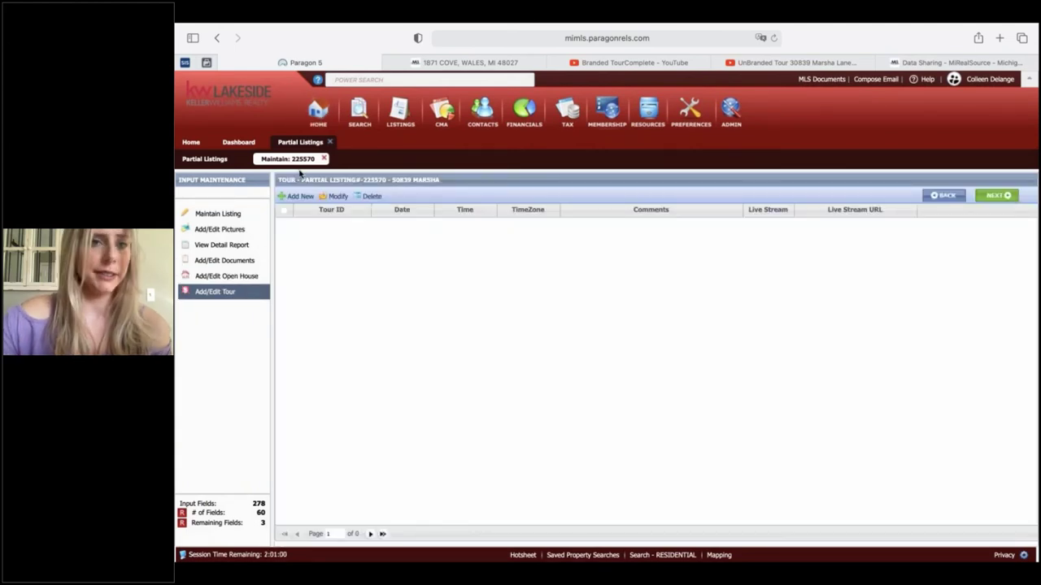
pyautogui.click(298, 196)
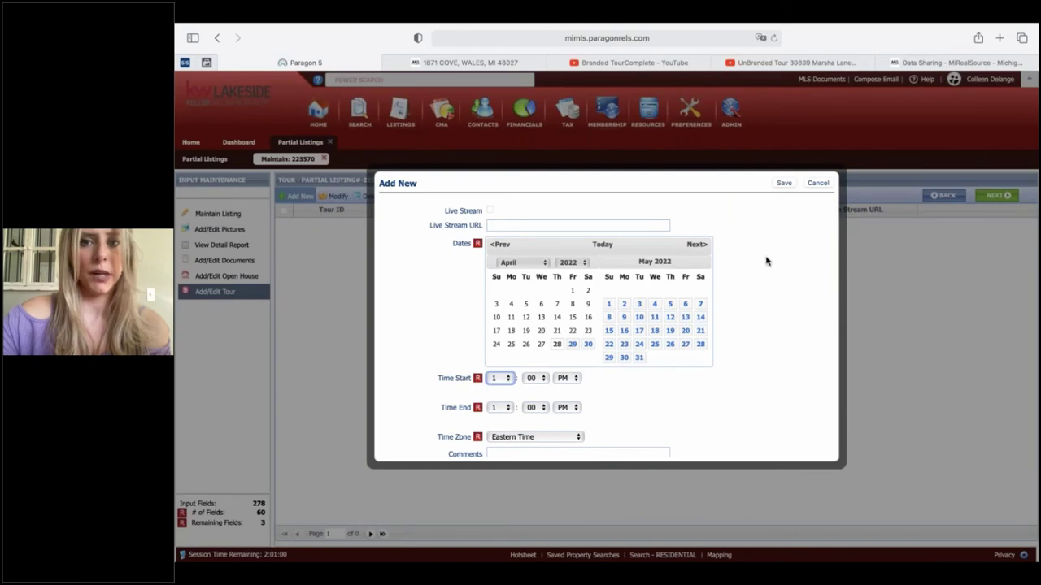
pyautogui.click(817, 183)
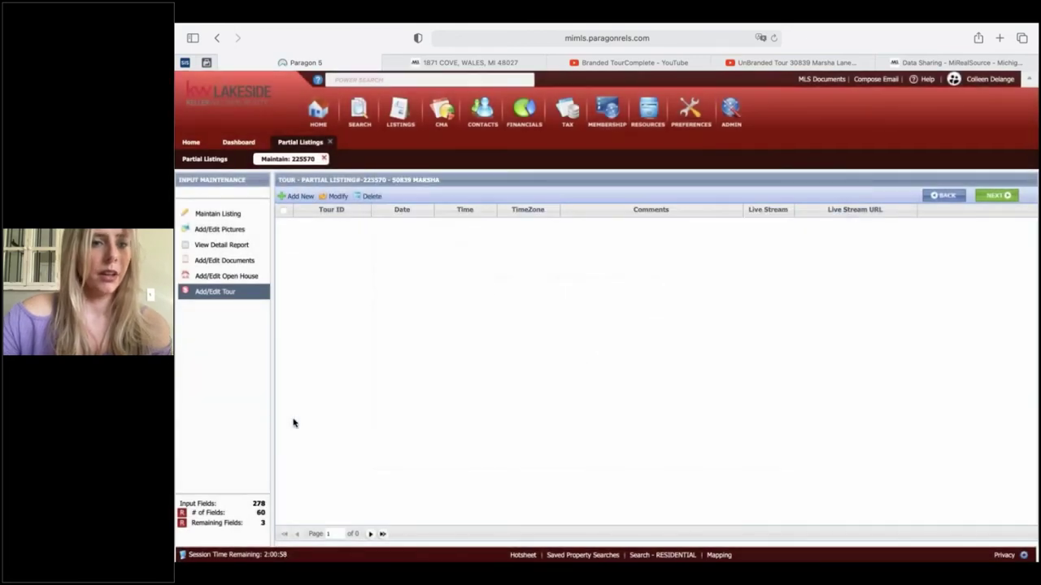
pyautogui.click(324, 158)
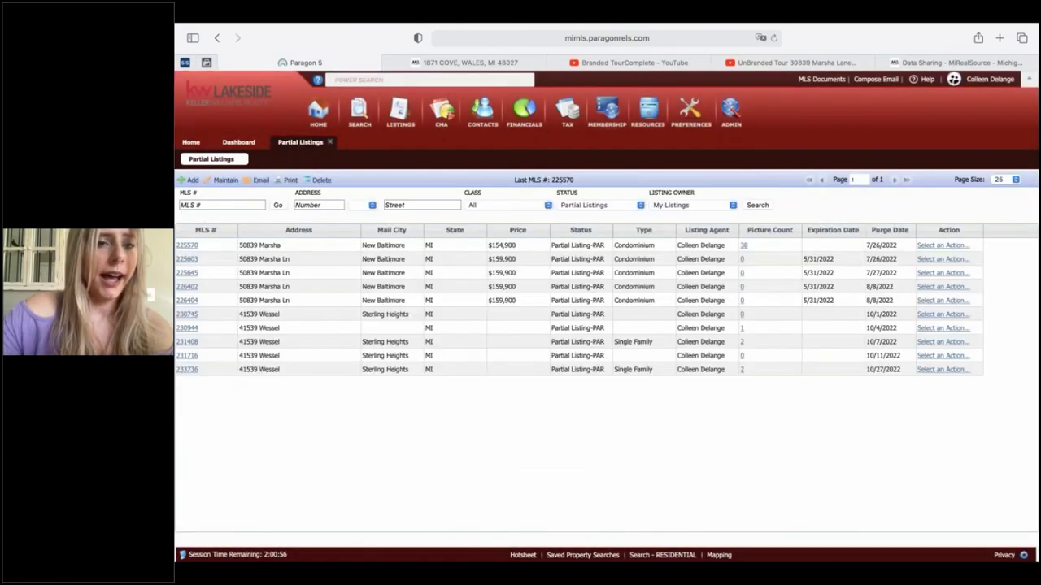
pyautogui.click(204, 247)
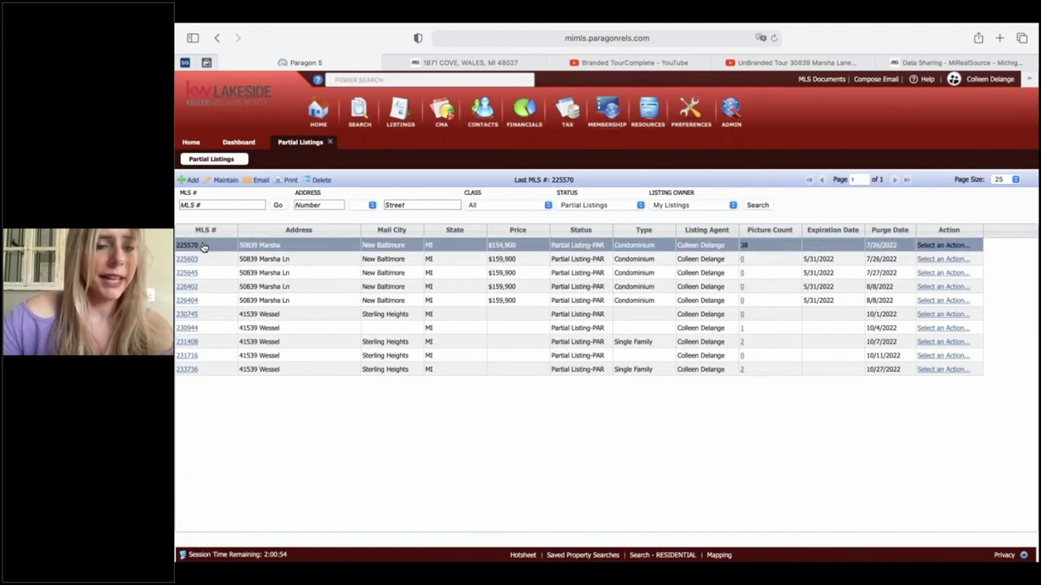
pyautogui.click(193, 247)
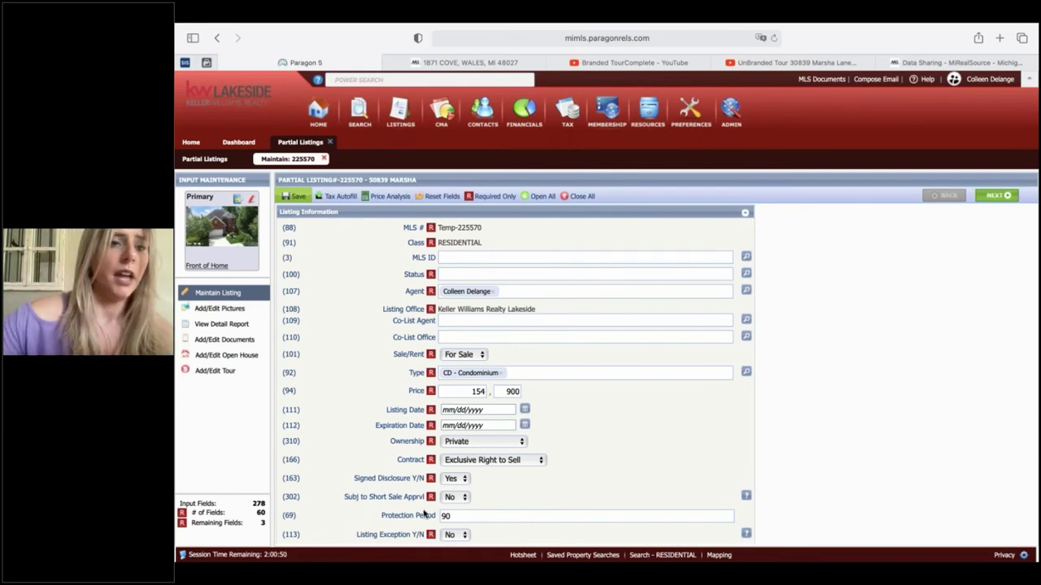
# - Save listing 225570, then close the Maintain: 225570 and Partial Listings tabs
pyautogui.click(298, 199)
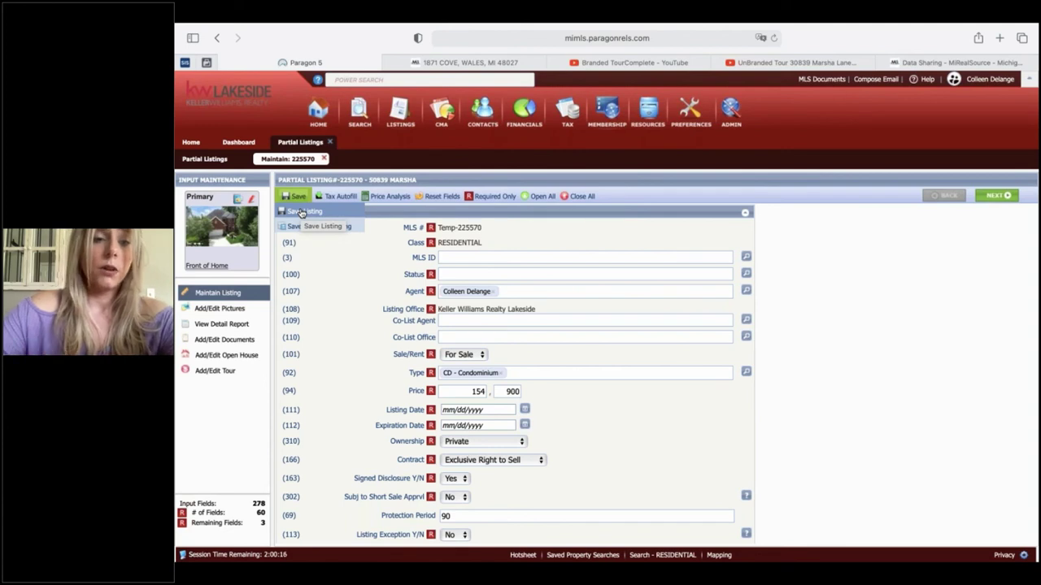
pyautogui.click(301, 212)
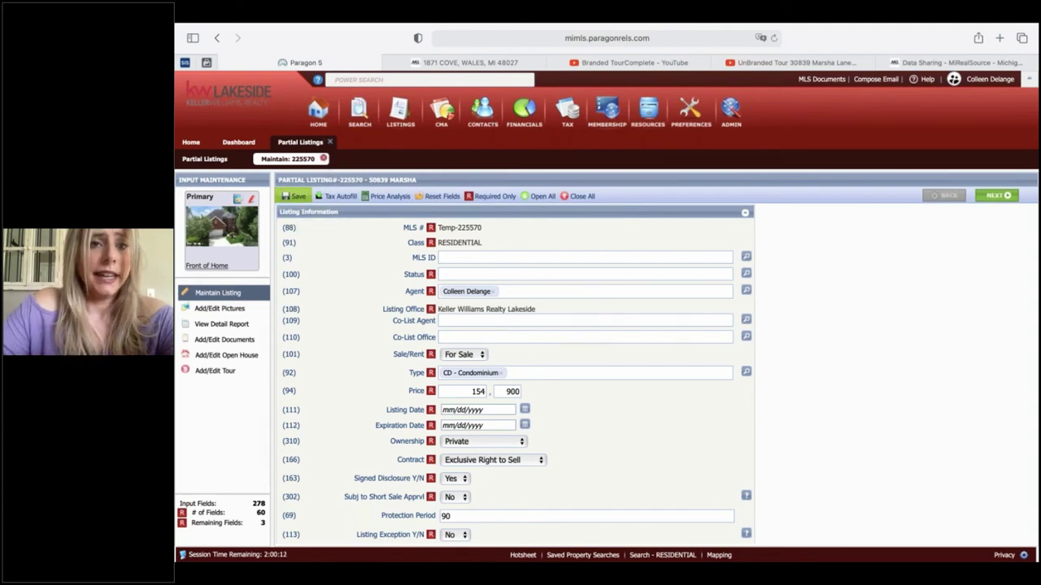
pyautogui.click(324, 160)
pyautogui.click(329, 143)
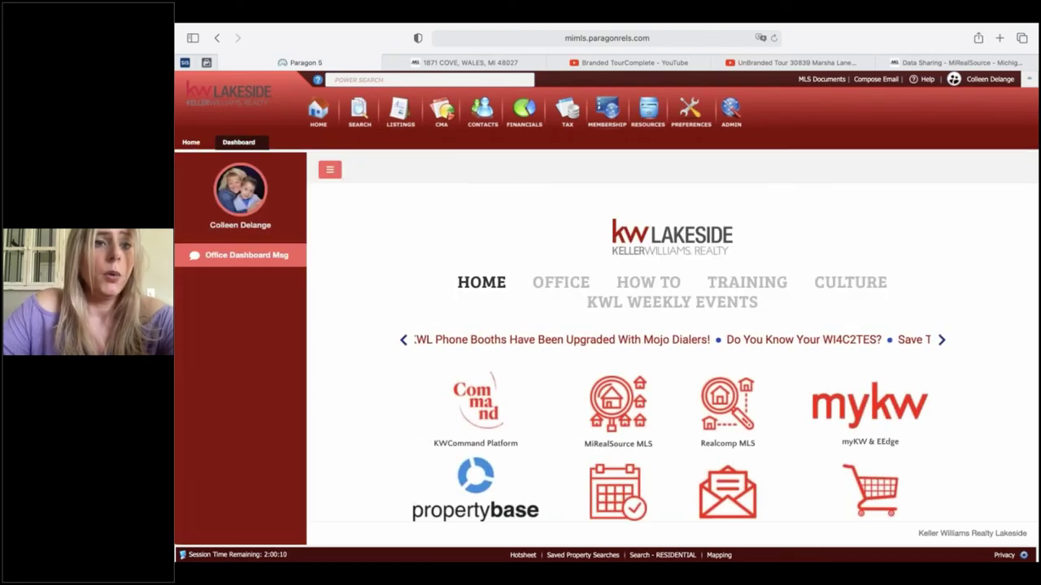
pyautogui.click(191, 142)
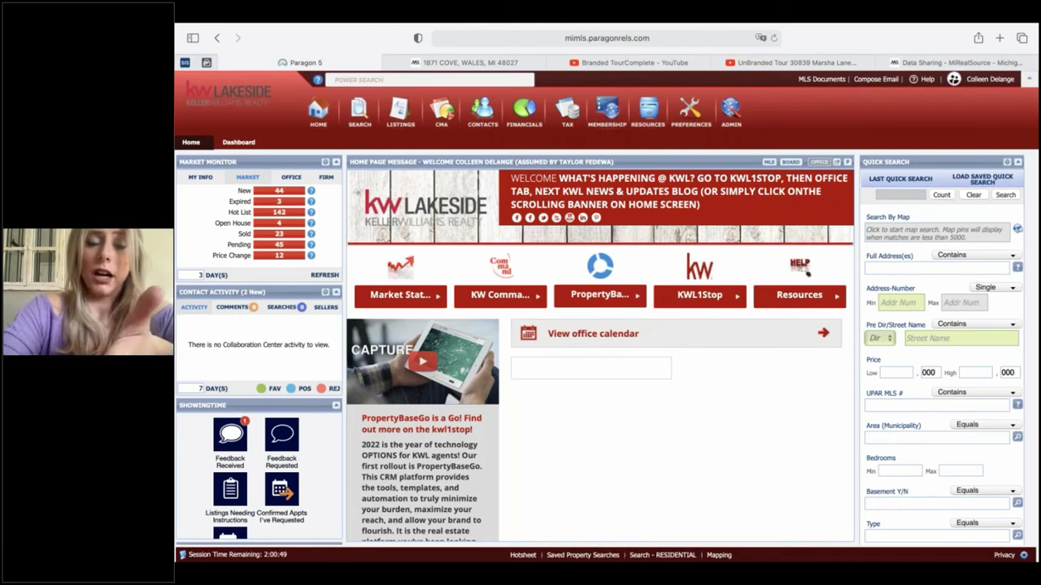
pyautogui.click(410, 80)
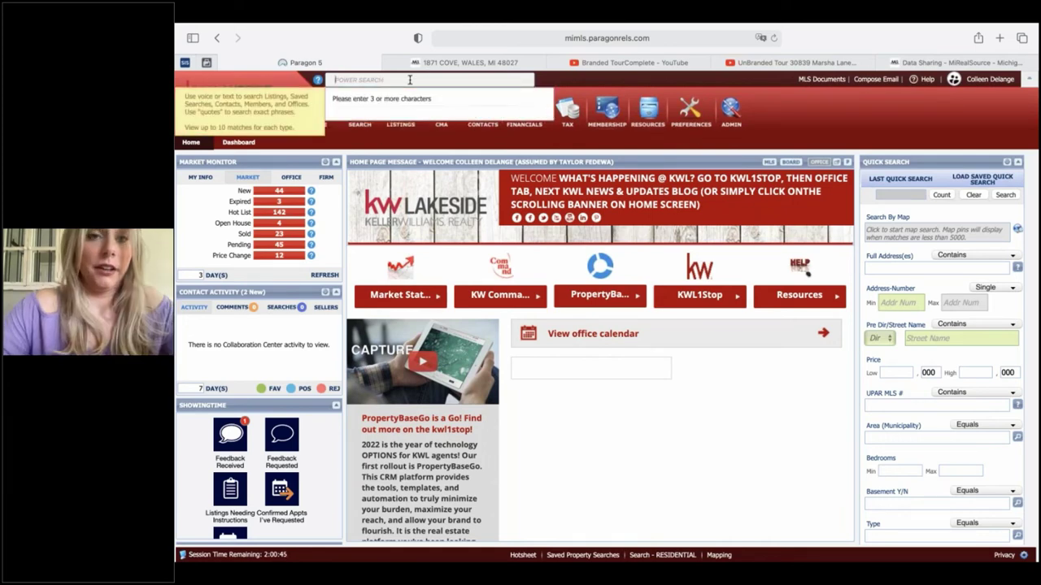
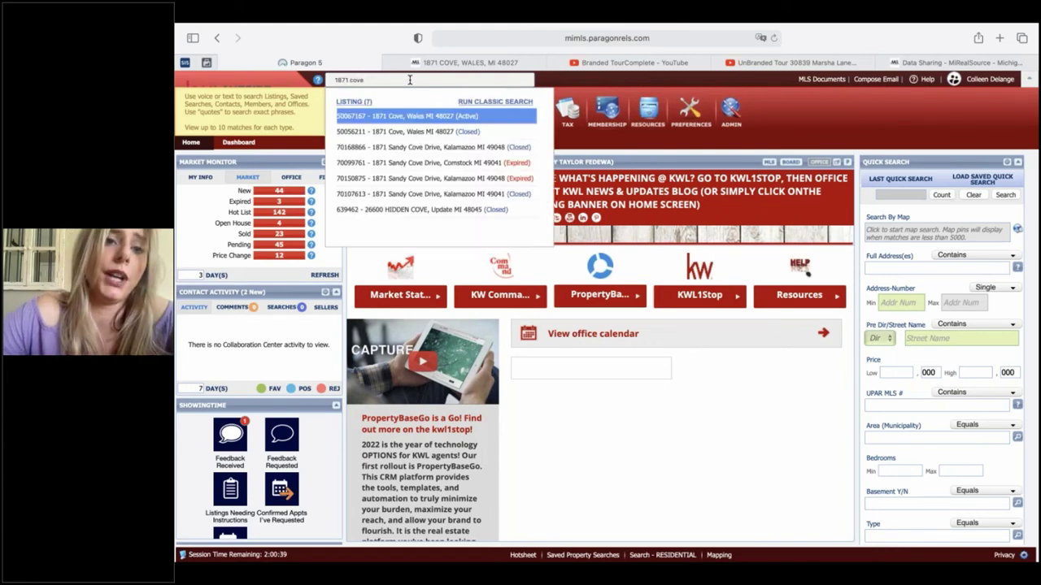
pyautogui.click(422, 119)
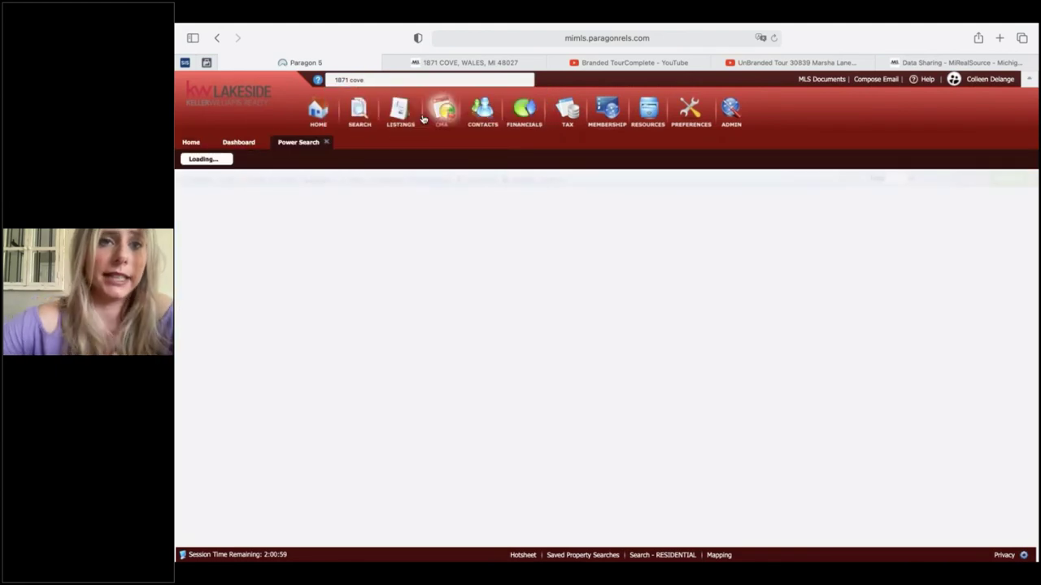